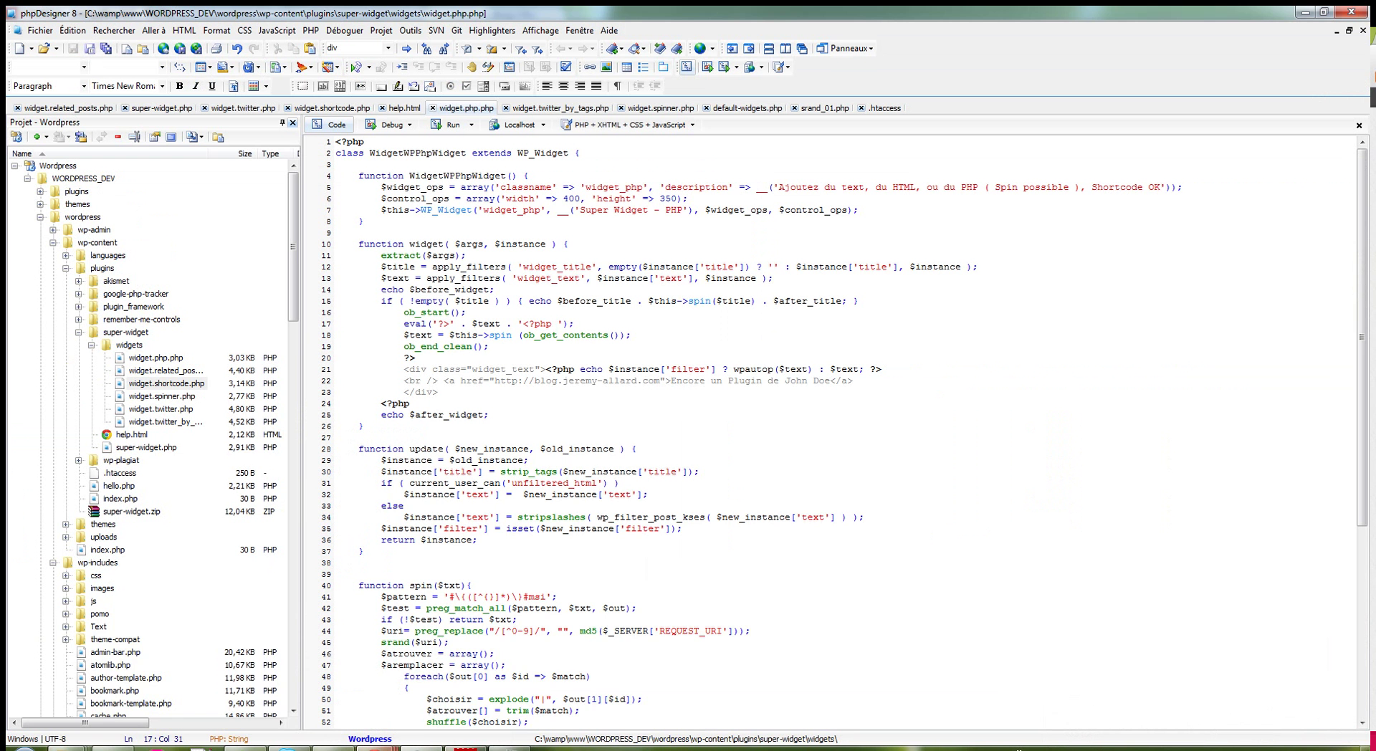
Step: Switch to FileZilla and upload the local super-widget folder to the wp-content/plugins directory of le-chignon.com
{"action": "mouse_move", "coordinate": [378, 749]}
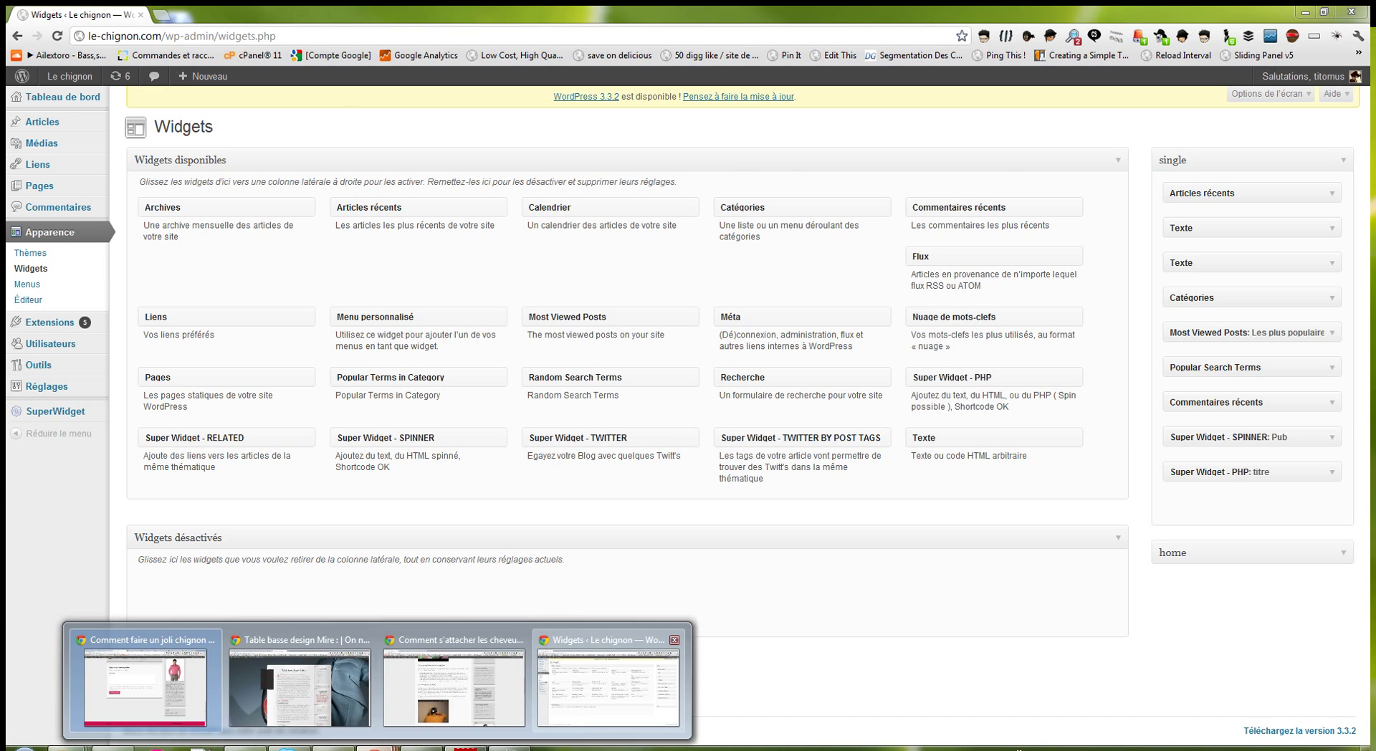
{"action": "left_click", "coordinate": [616, 681]}
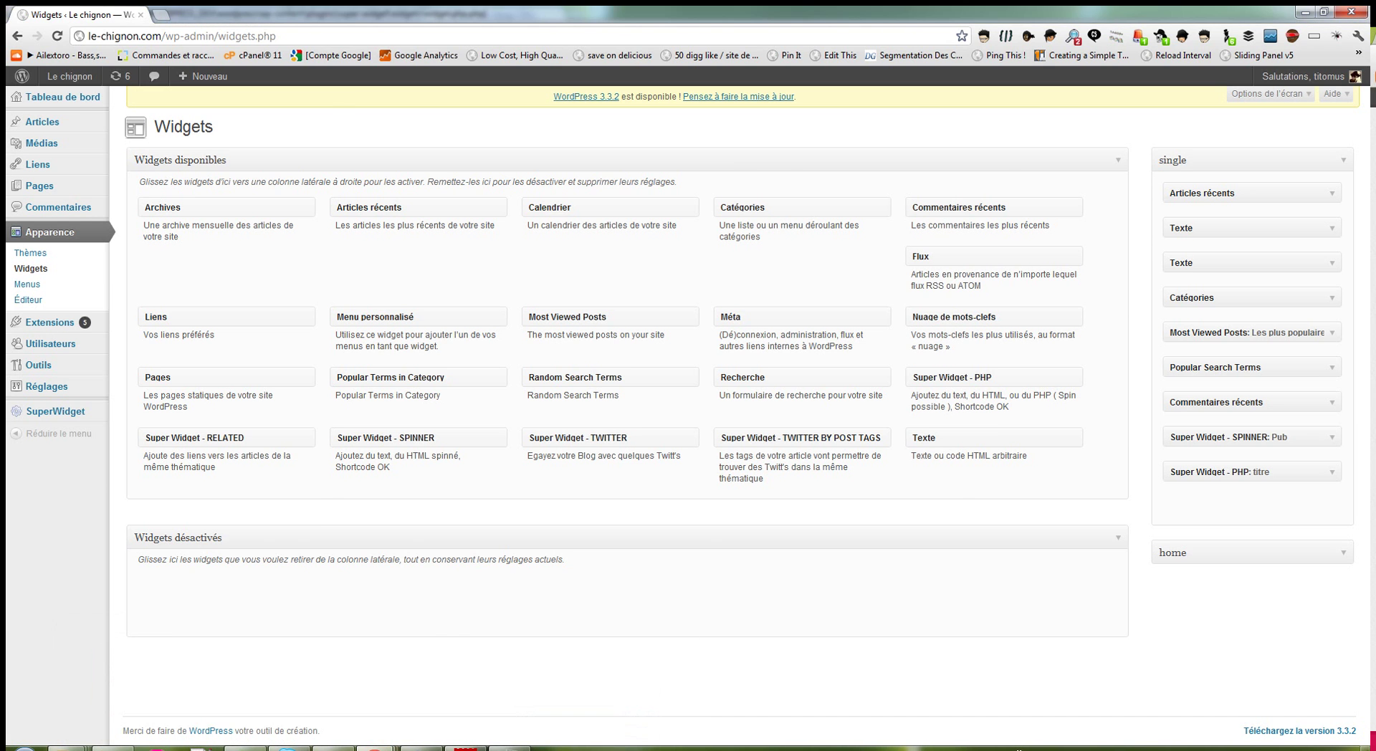
{"action": "left_click", "coordinate": [466, 748]}
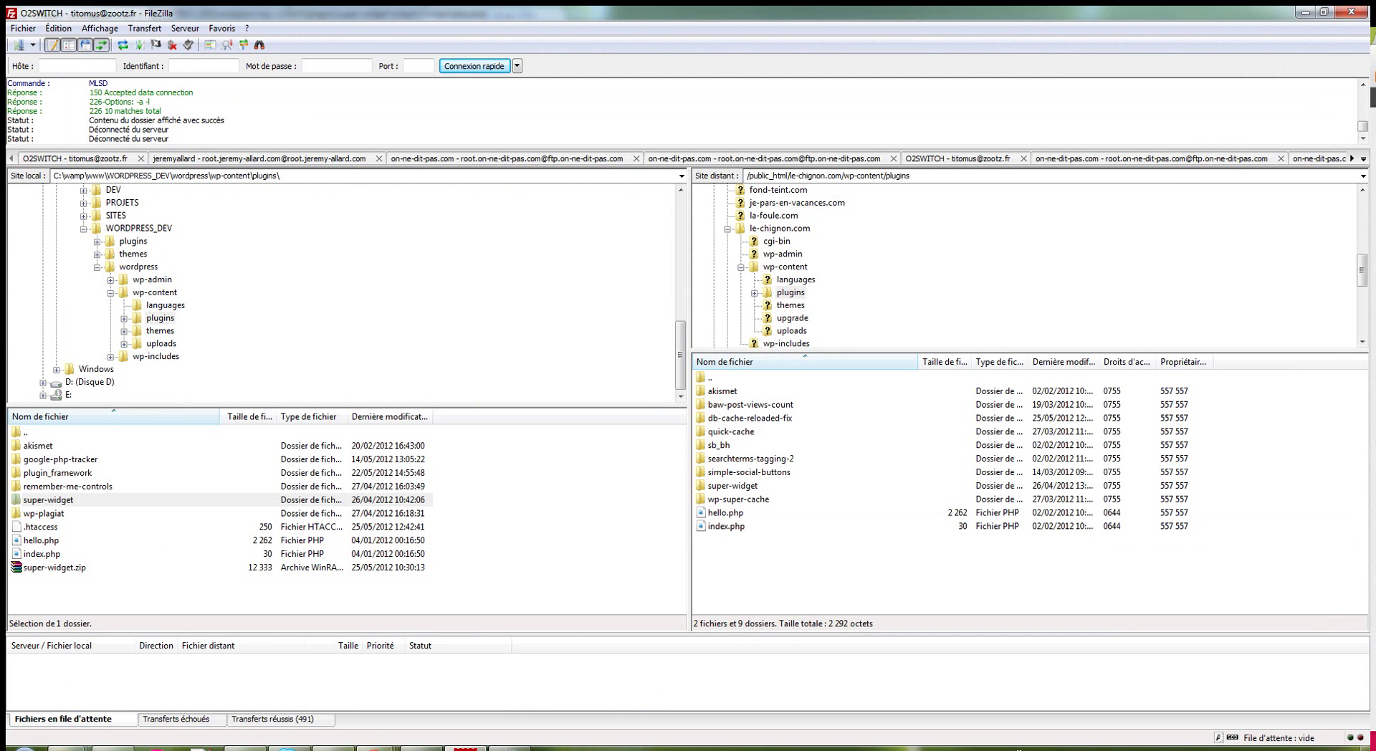
{"action": "left_click_drag", "start_coordinate": [104, 501], "coordinate": [753, 523]}
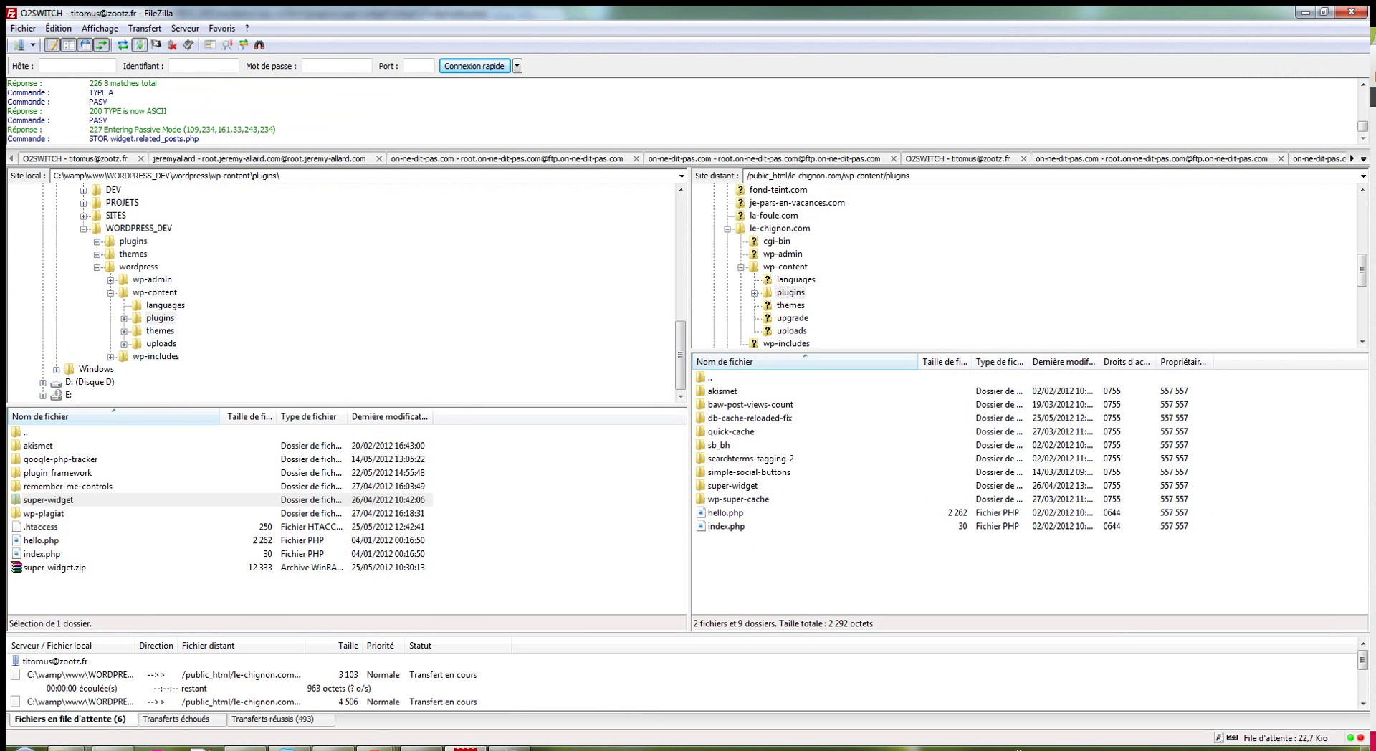
Step: Return to the WordPress admin in Chrome and view the Super Widget entry among the installed extensions
{"action": "left_click", "coordinate": [375, 748]}
{"action": "left_click", "coordinate": [456, 663]}
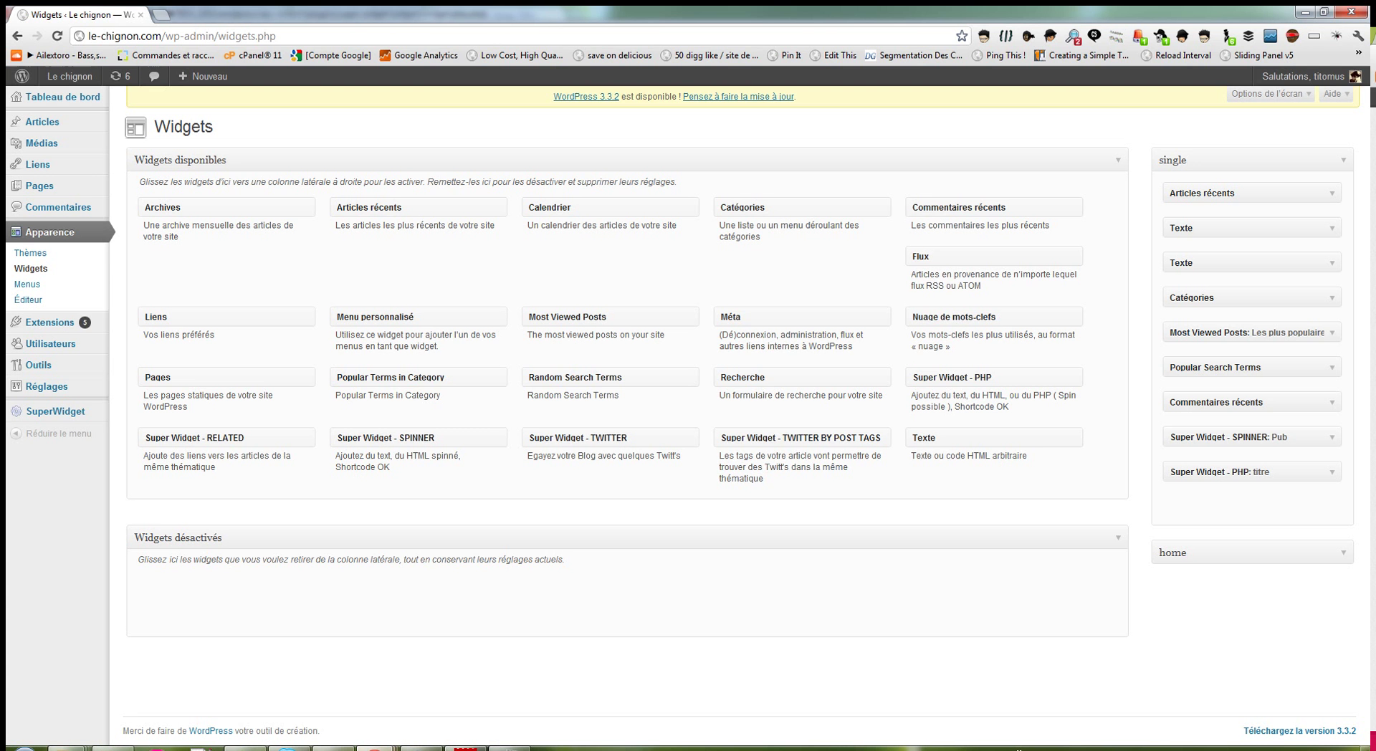
{"action": "mouse_move", "coordinate": [54, 322]}
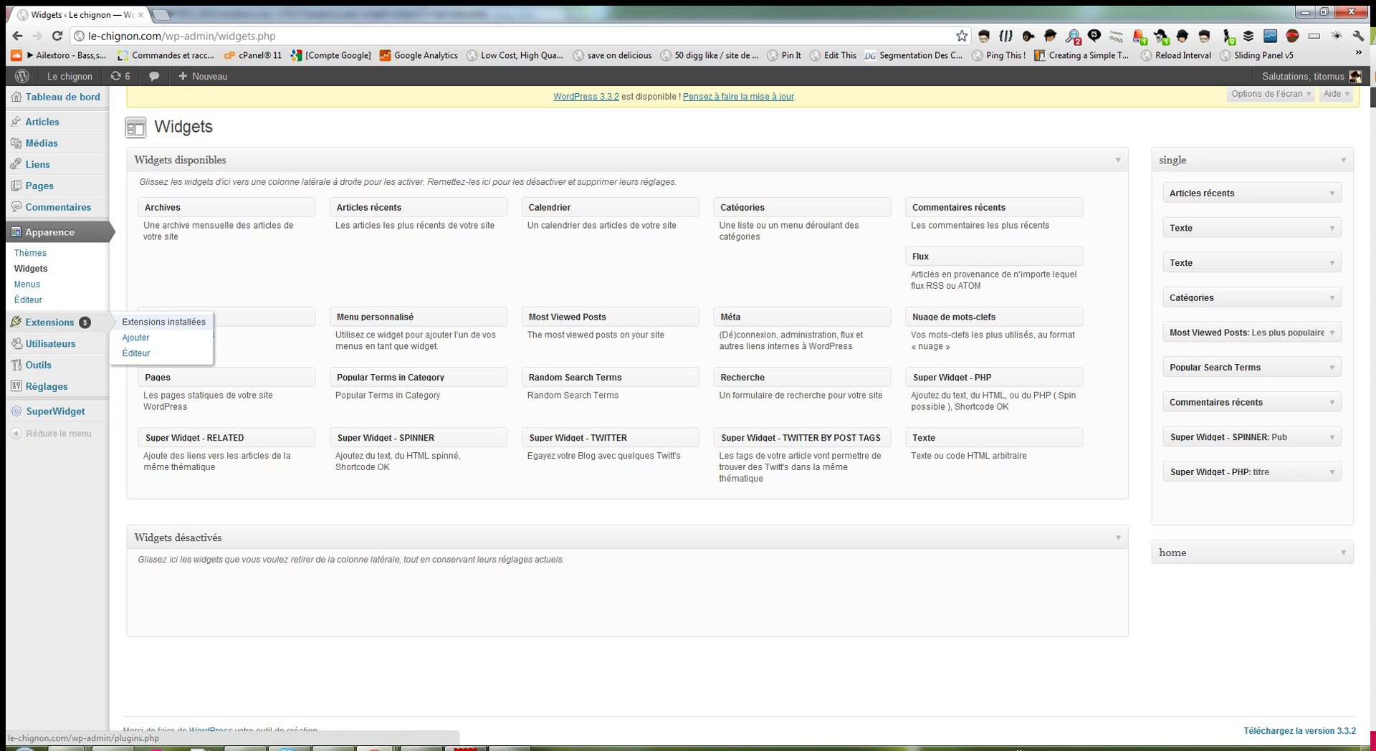
{"action": "left_click", "coordinate": [164, 322]}
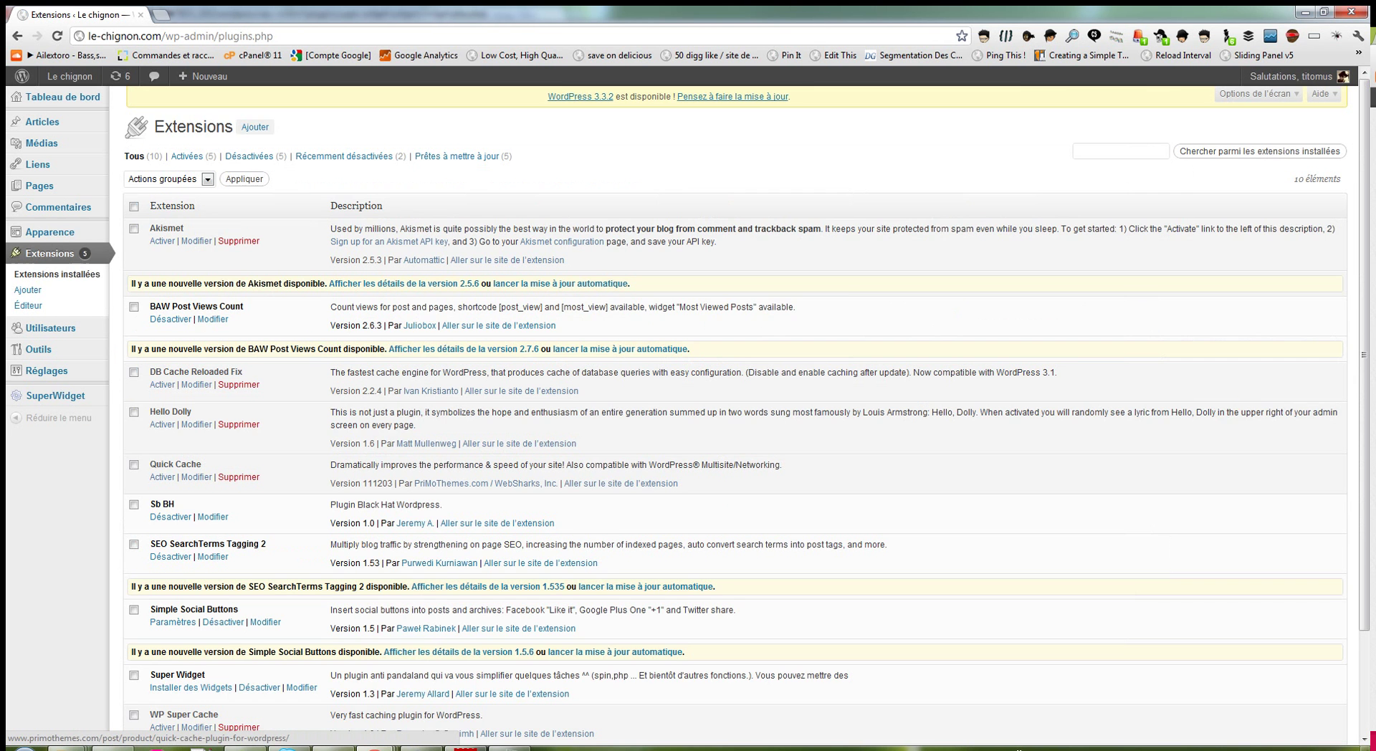
{"action": "scroll", "coordinate": [735, 415], "scroll_direction": "down", "scroll_amount": 2}
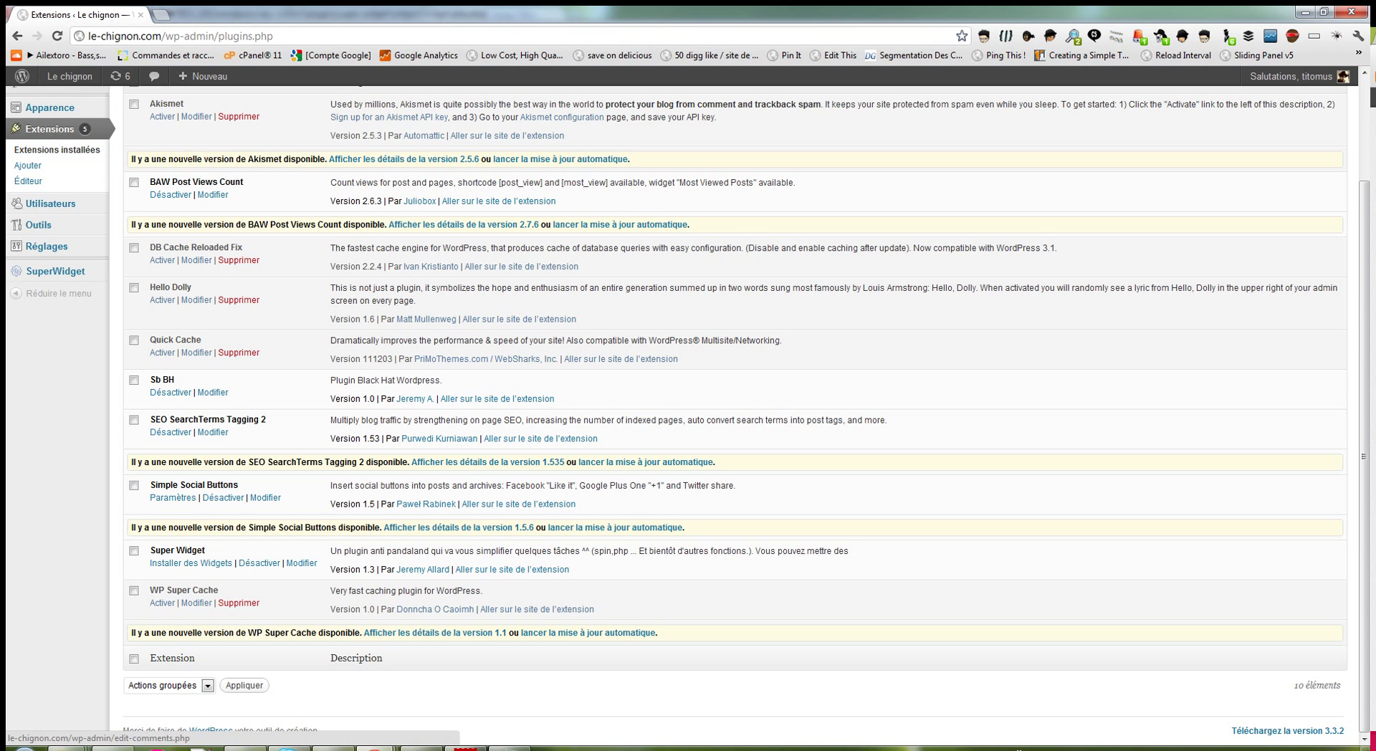
Step: Open the SuperWidget help page and read the descriptions of the SPINNER, PHP, TWITTER, TWITTER BY TAGS and RELATED POSTS widgets
{"action": "mouse_move", "coordinate": [50, 107]}
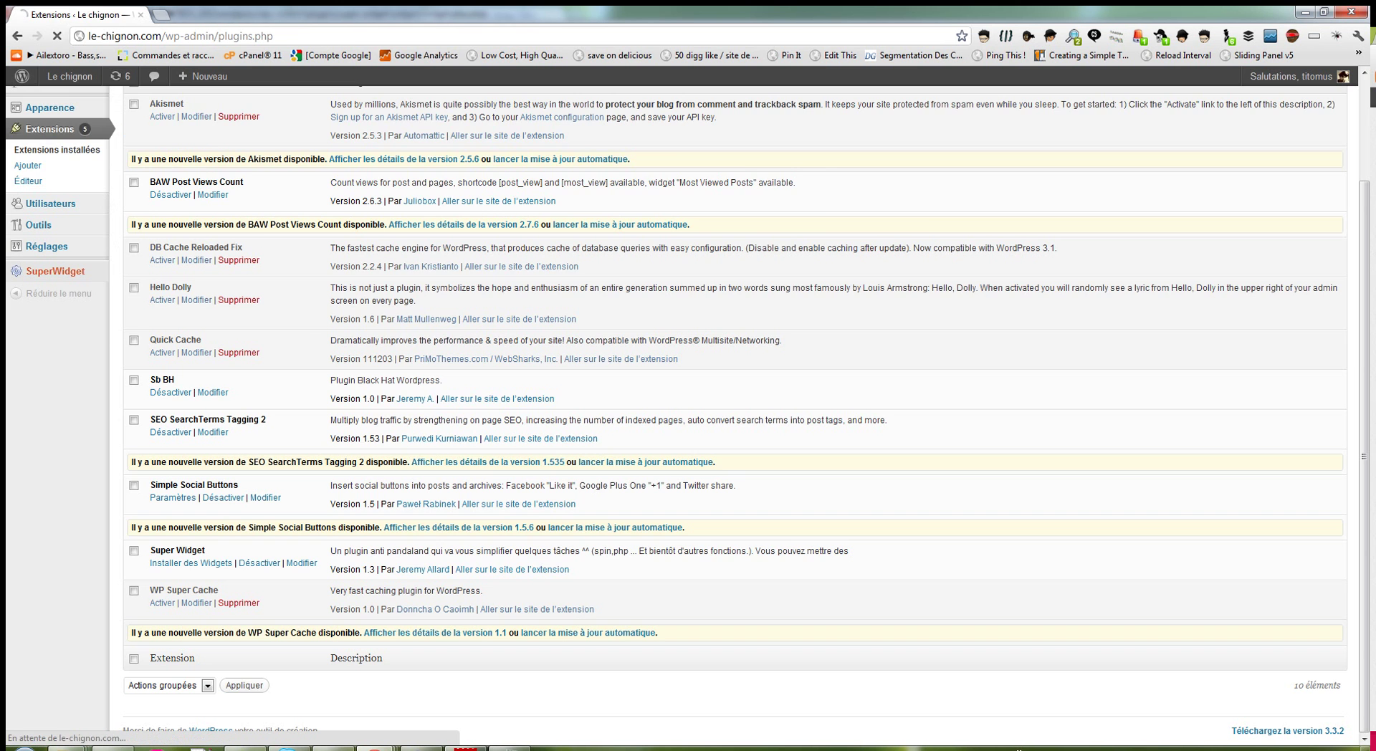
{"action": "left_click", "coordinate": [56, 271]}
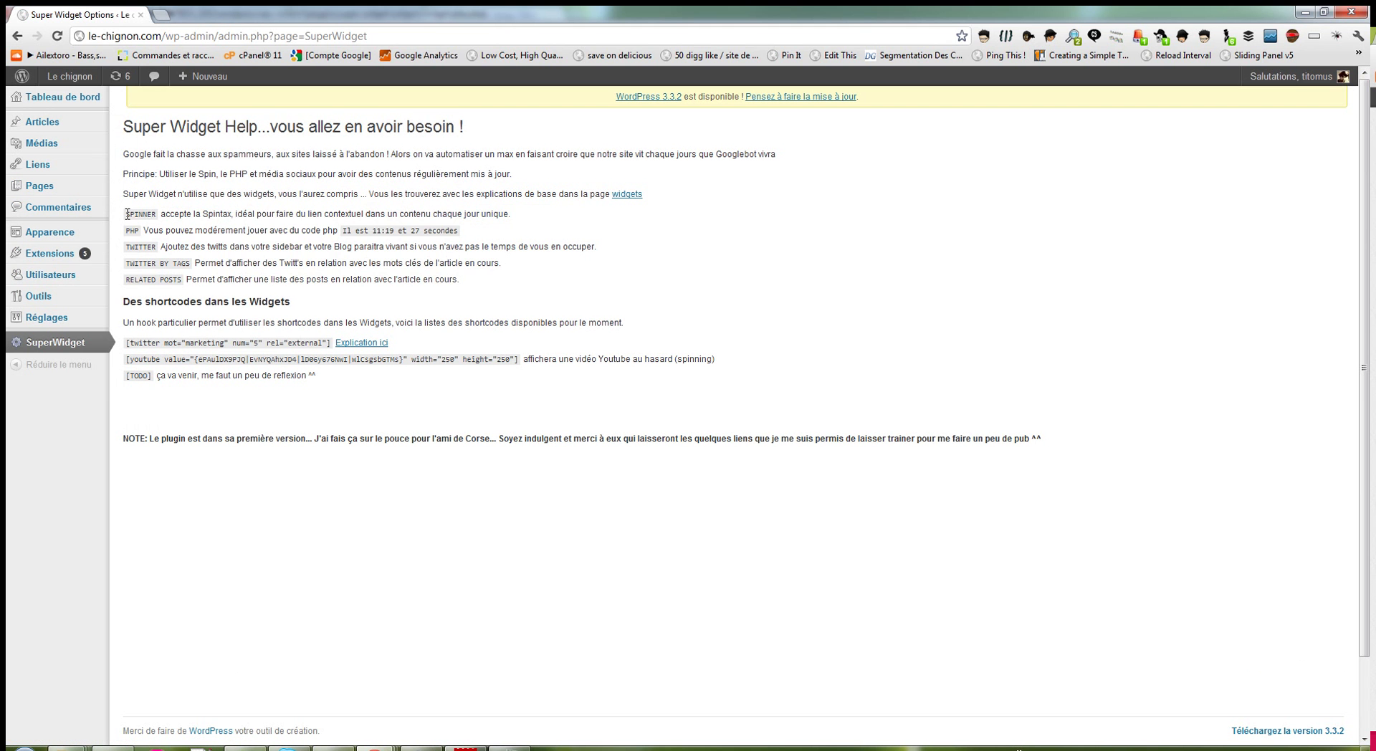
{"action": "left_click_drag", "start_coordinate": [127, 214], "coordinate": [186, 279]}
{"action": "left_click", "coordinate": [175, 214]}
{"action": "left_click_drag", "start_coordinate": [179, 214], "coordinate": [294, 213]}
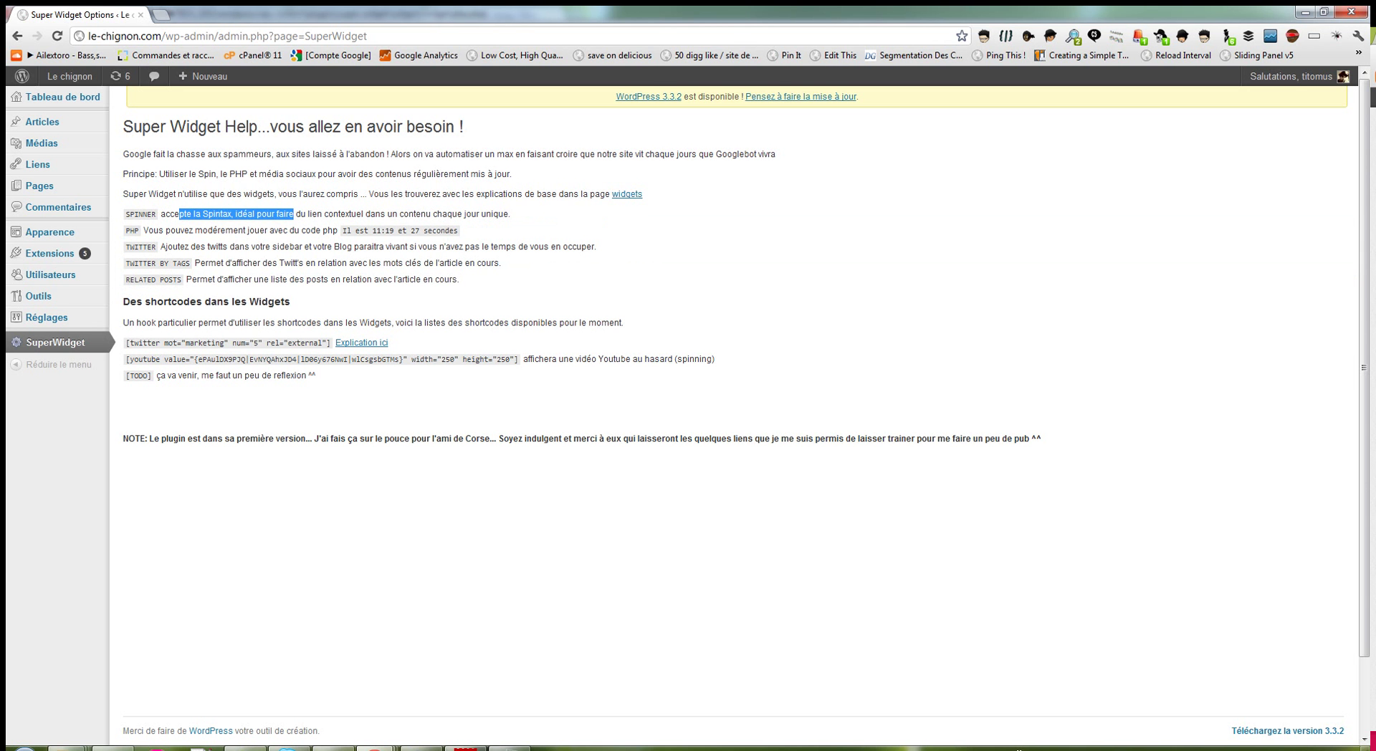
{"action": "left_click_drag", "start_coordinate": [126, 230], "coordinate": [144, 230]}
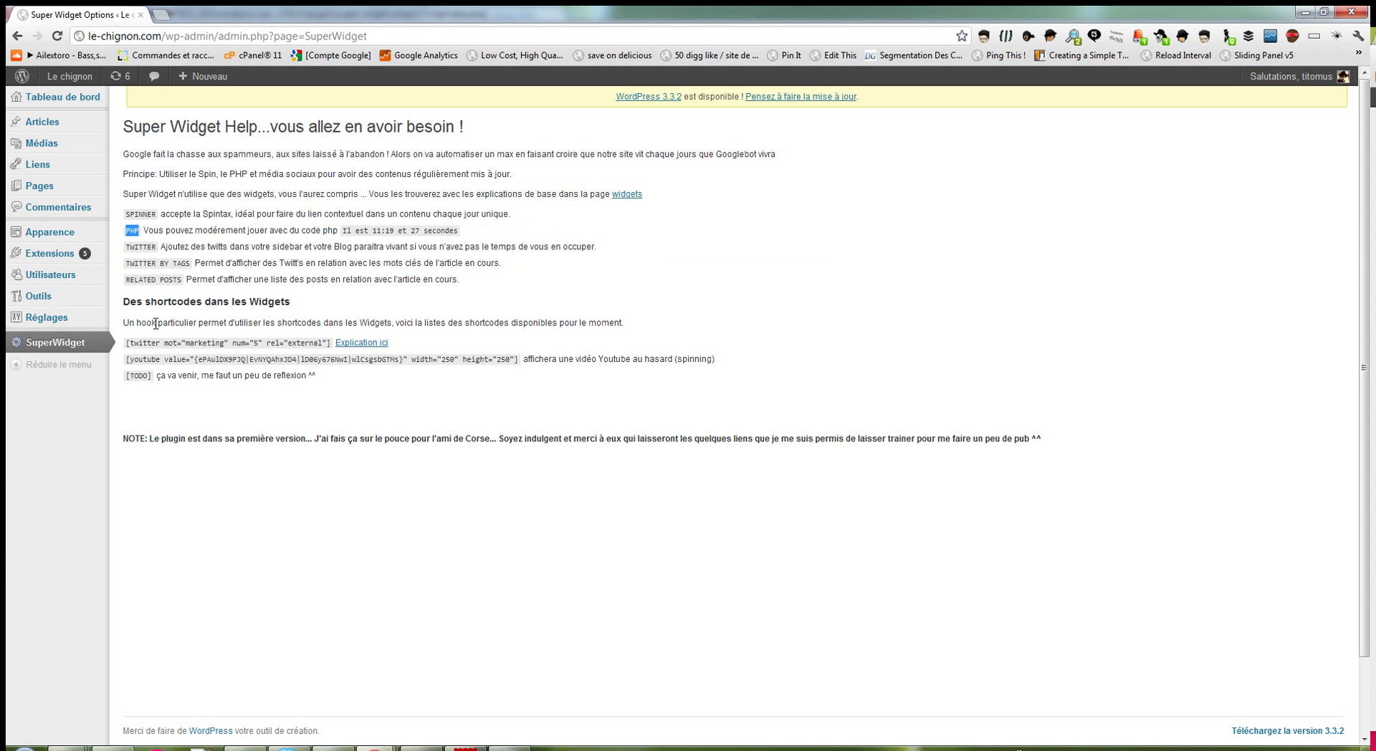
{"action": "double_click", "coordinate": [128, 247]}
{"action": "left_click_drag", "start_coordinate": [126, 263], "coordinate": [190, 263]}
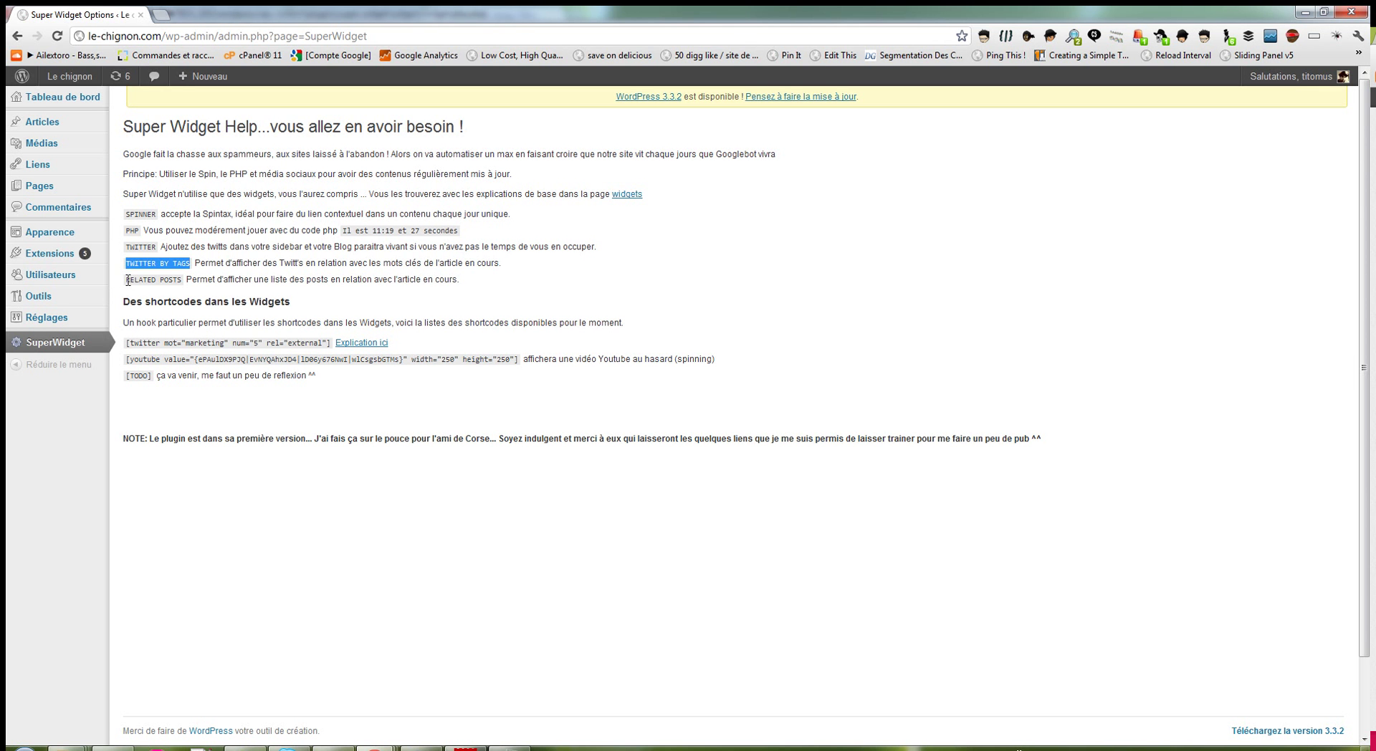
{"action": "left_click_drag", "start_coordinate": [128, 280], "coordinate": [182, 280]}
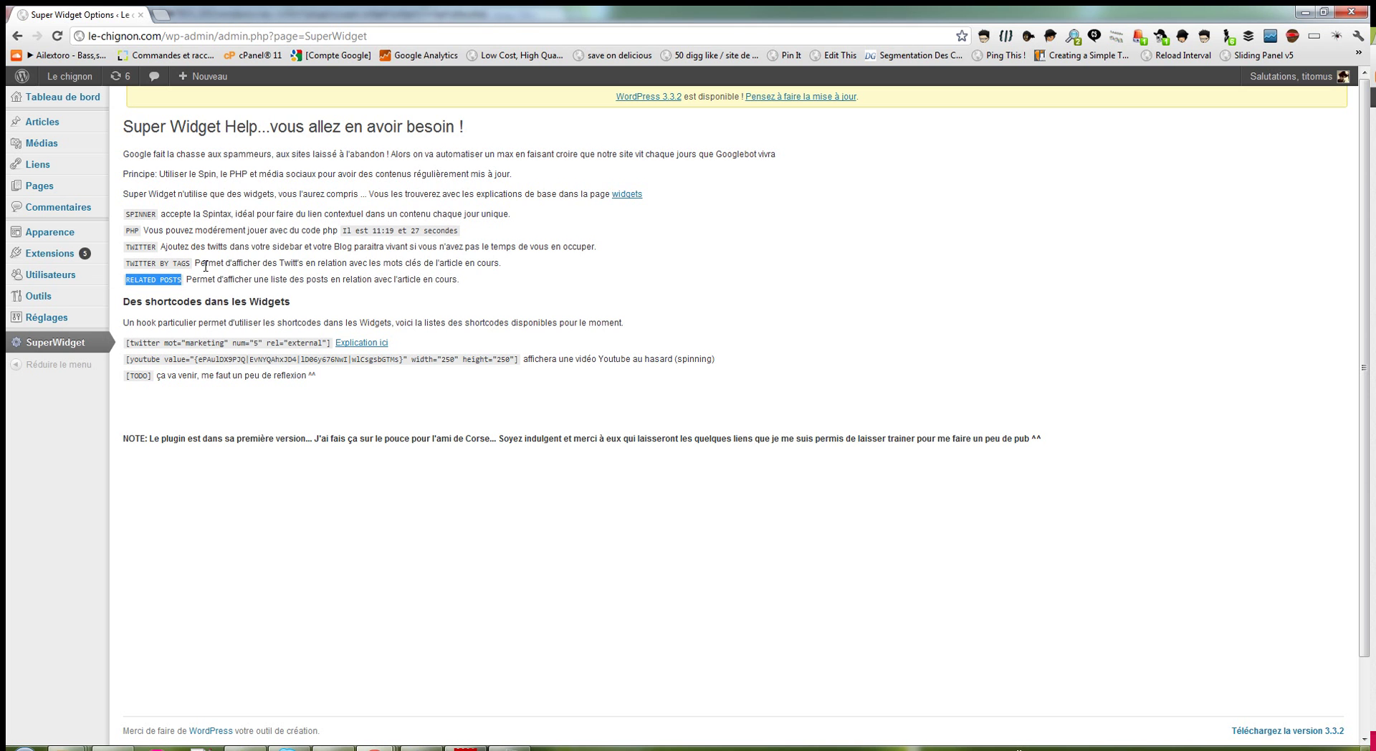
{"action": "left_click", "coordinate": [207, 281]}
Step: Review the section on shortcodes in widgets and copy the complete YouTube shortcode with its video list, width and height
{"action": "left_click_drag", "start_coordinate": [126, 301], "coordinate": [325, 301]}
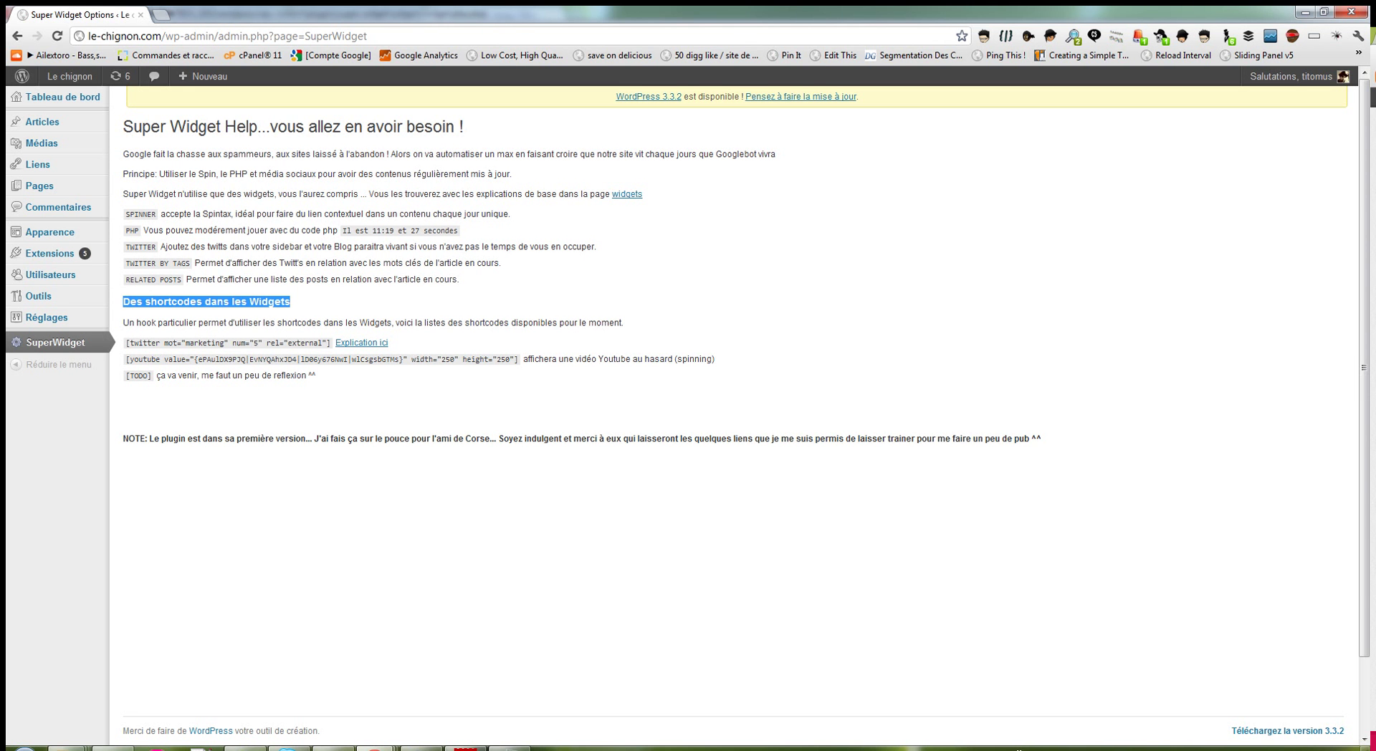
{"action": "left_click", "coordinate": [140, 346]}
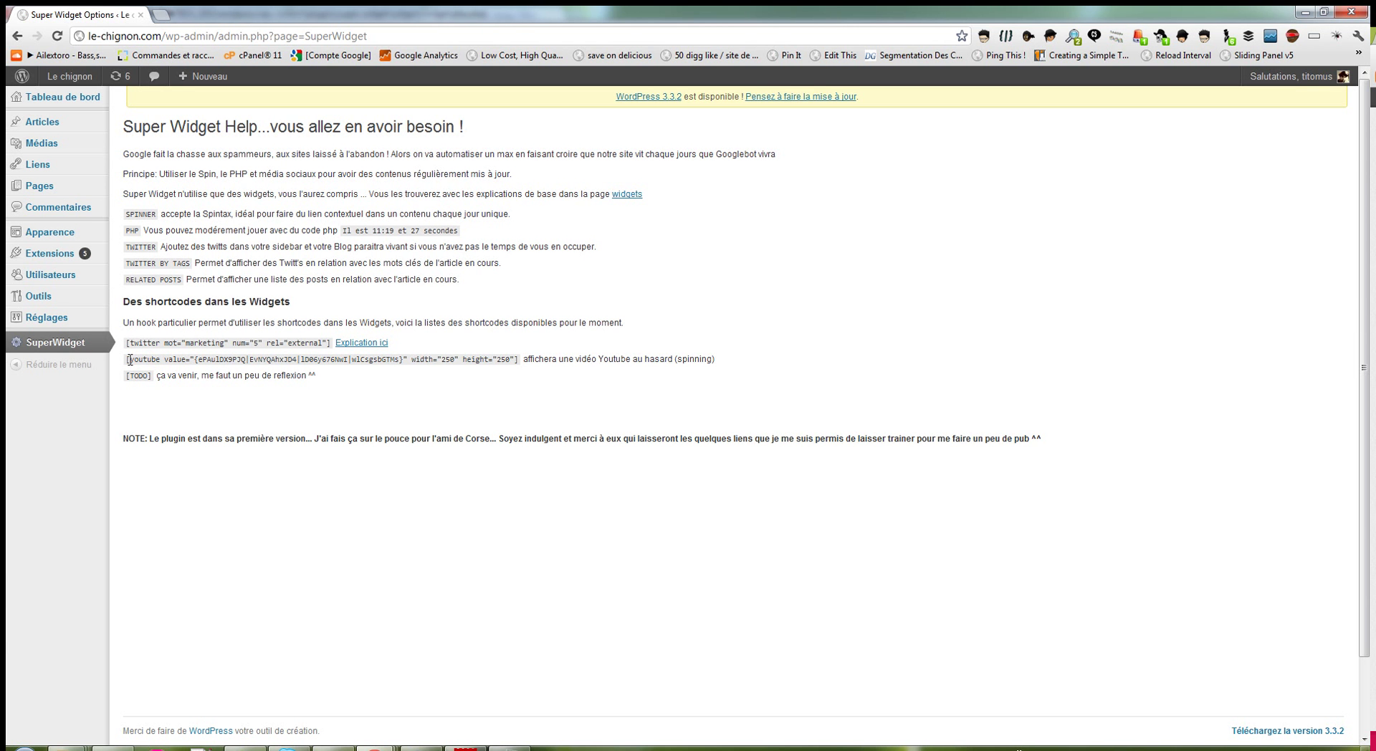
{"action": "left_click_drag", "start_coordinate": [161, 361], "coordinate": [254, 359]}
{"action": "double_click", "coordinate": [219, 359]}
{"action": "double_click", "coordinate": [219, 362]}
{"action": "double_click", "coordinate": [283, 359]}
{"action": "left_click", "coordinate": [318, 360]}
{"action": "double_click", "coordinate": [375, 359]}
{"action": "left_click", "coordinate": [483, 362]}
{"action": "left_click_drag", "start_coordinate": [517, 359], "coordinate": [129, 363]}
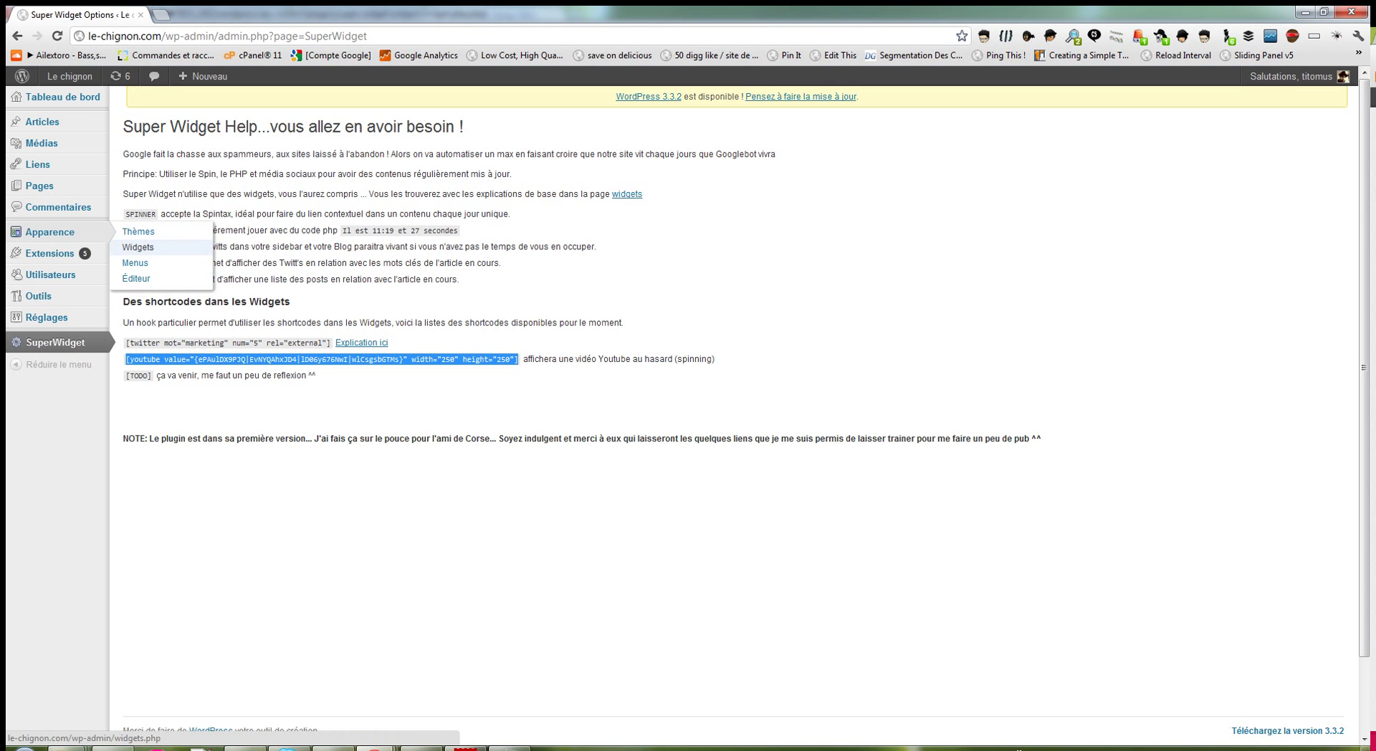
Step: Add a Texte widget at the end of the single sidebar containing "du texte:" and the YouTube shortcode with width 250 and height 250
{"action": "left_click", "coordinate": [137, 247]}
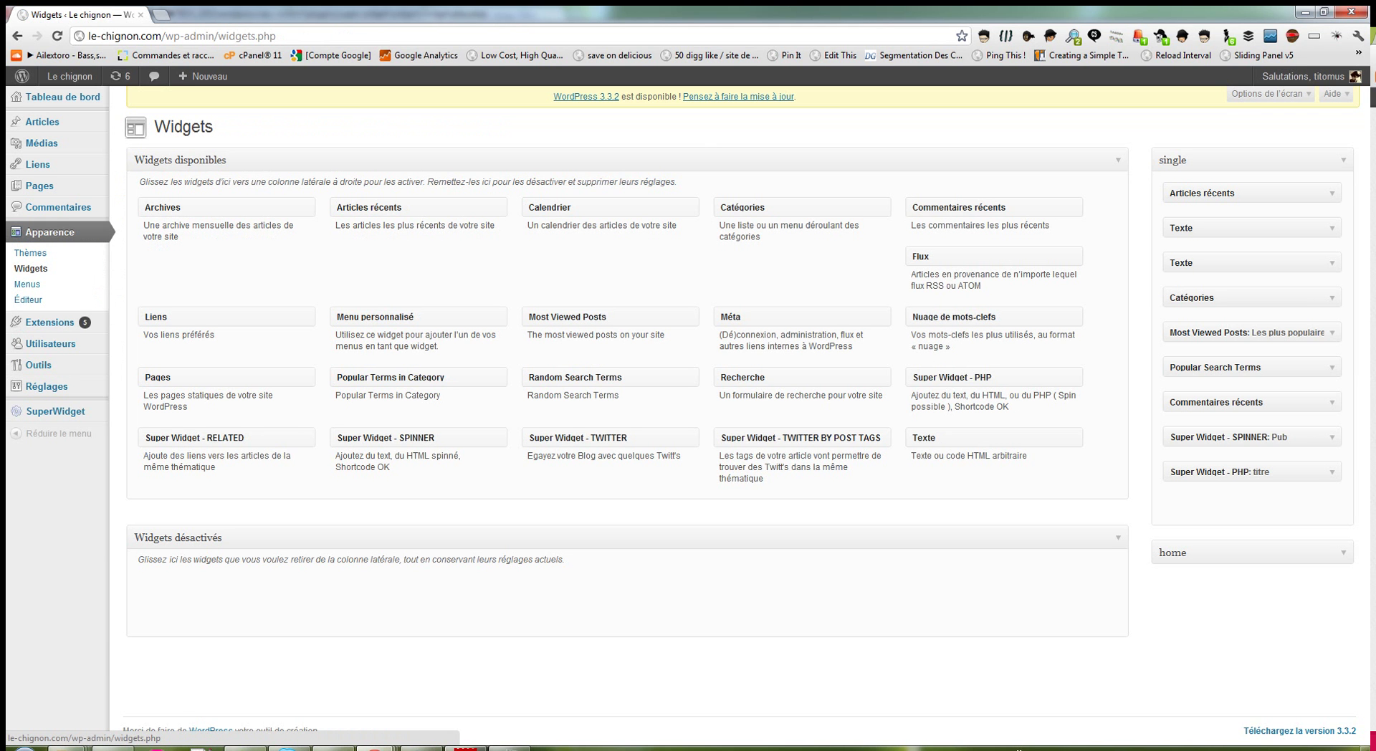
{"action": "left_click_drag", "start_coordinate": [931, 438], "coordinate": [1084, 568]}
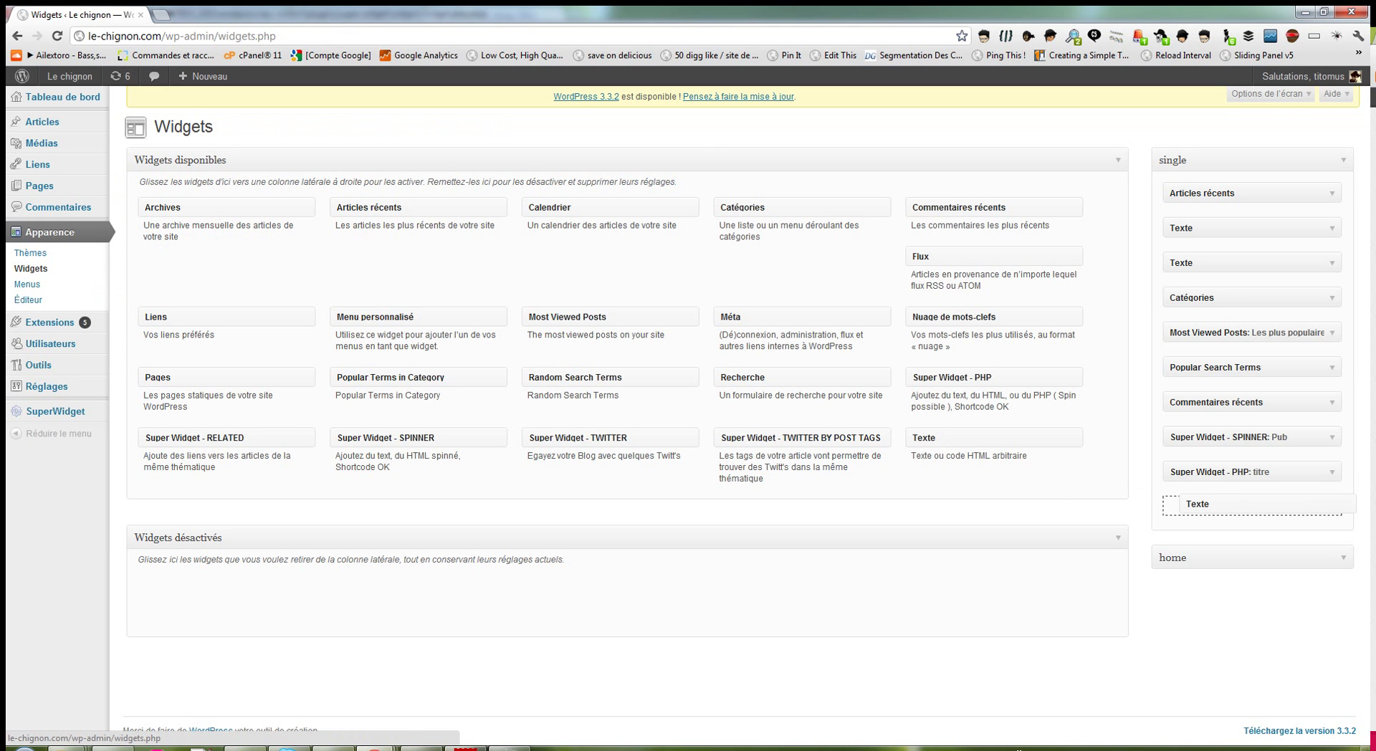
{"action": "left_click", "coordinate": [1084, 581]}
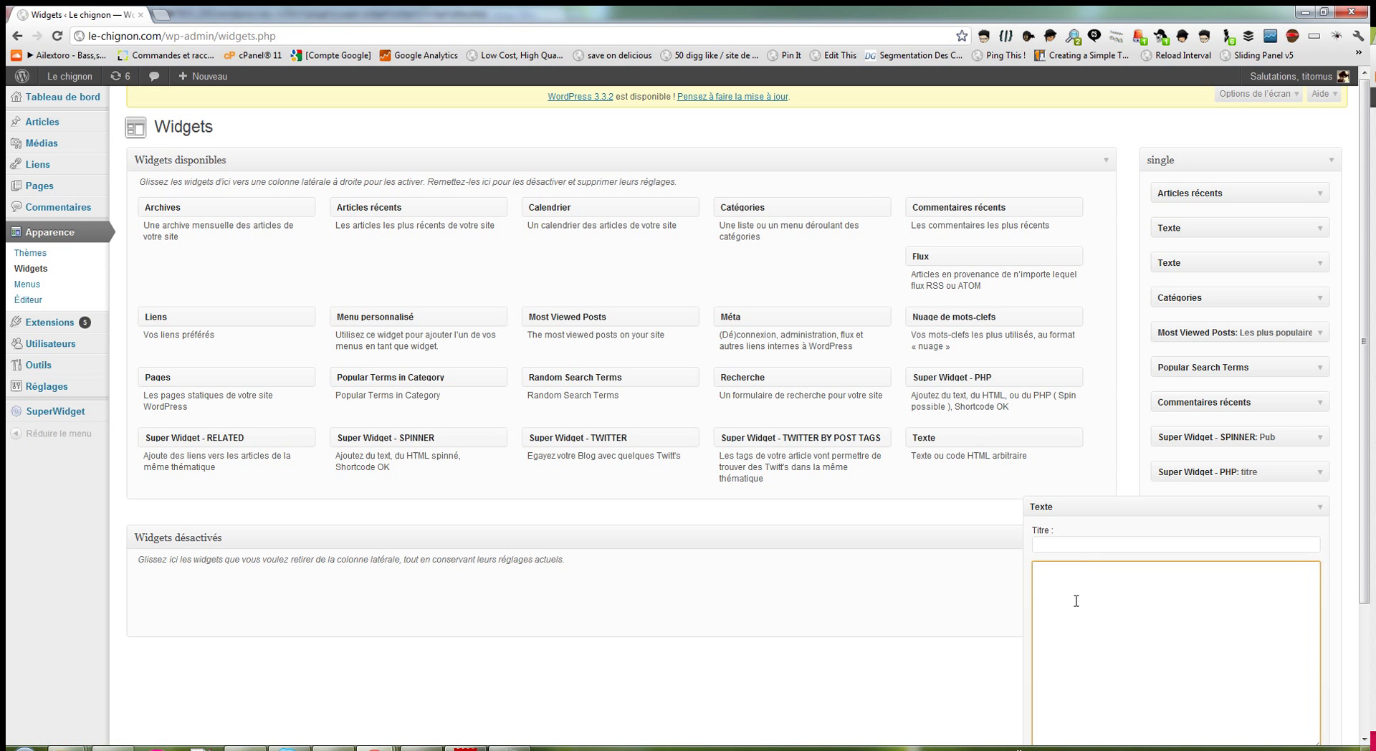
{"action": "type", "text": "du texte:"}
{"action": "type", "text": "[youtube value=\" {ePAuIDX9PJQ|EvNYQAhxJD4|lD06y676NwI|wICsgsbGTMs}\" width=\"250\" height=\"250\"]"}
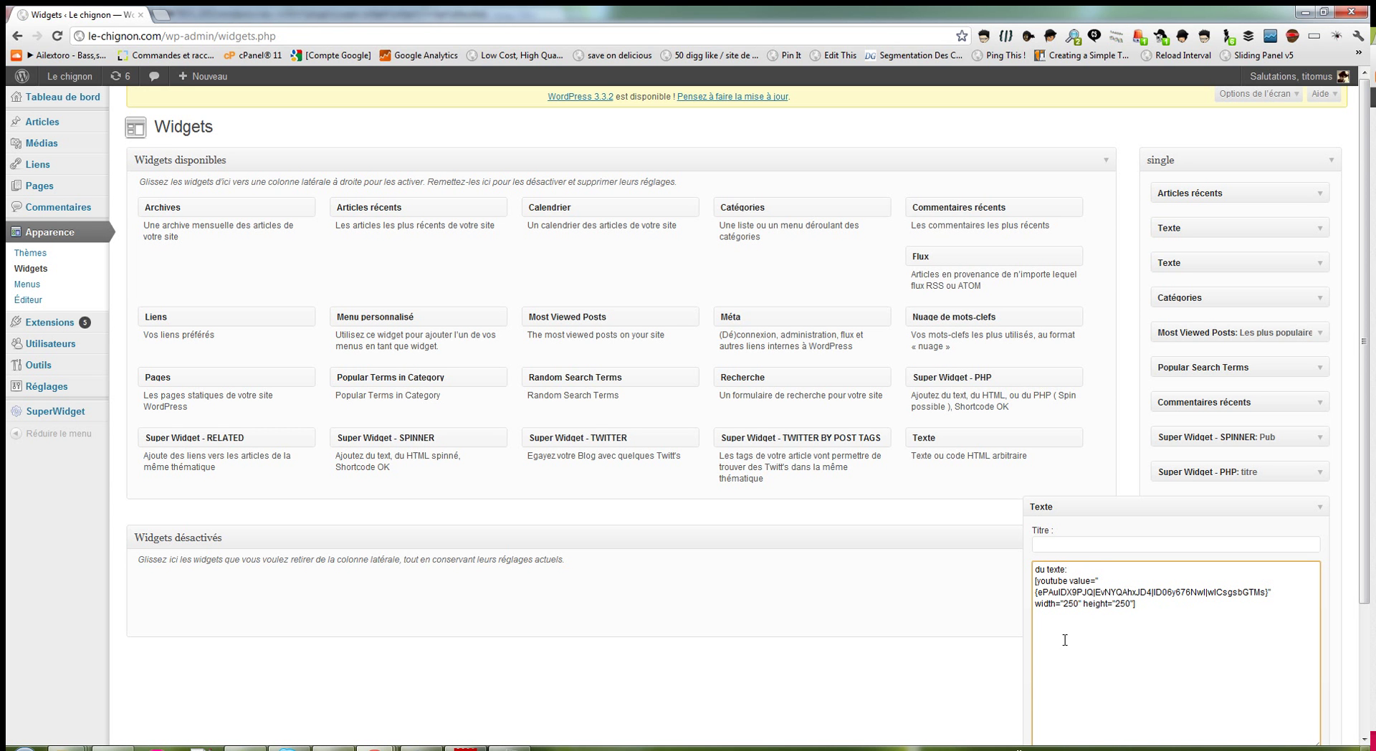
{"action": "left_click_drag", "start_coordinate": [1114, 603], "coordinate": [1119, 605]}
Step: Title the new Texte widget "Titre video" and save it
{"action": "left_click", "coordinate": [1055, 544]}
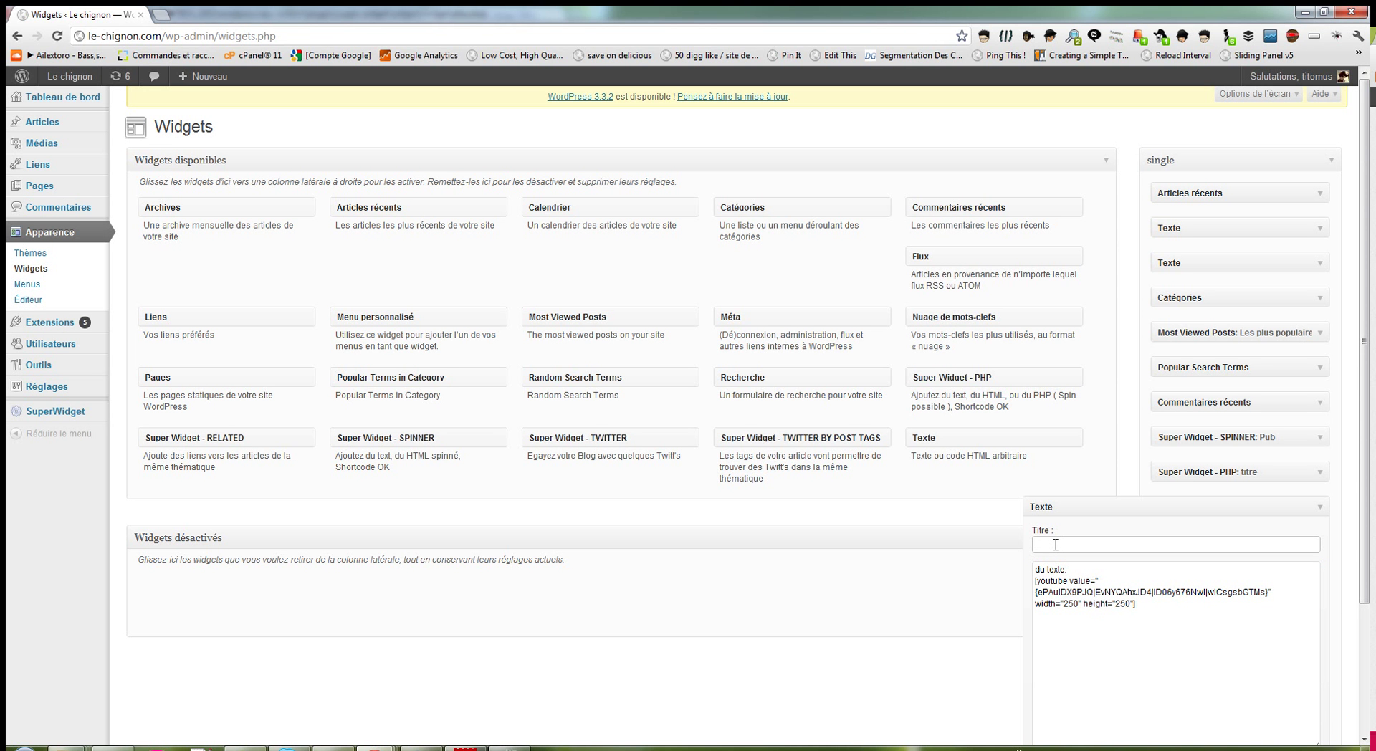
{"action": "type", "text": "Titre video"}
{"action": "scroll", "coordinate": [1177, 561], "scroll_direction": "down", "scroll_amount": 2}
{"action": "left_click", "coordinate": [1290, 615]}
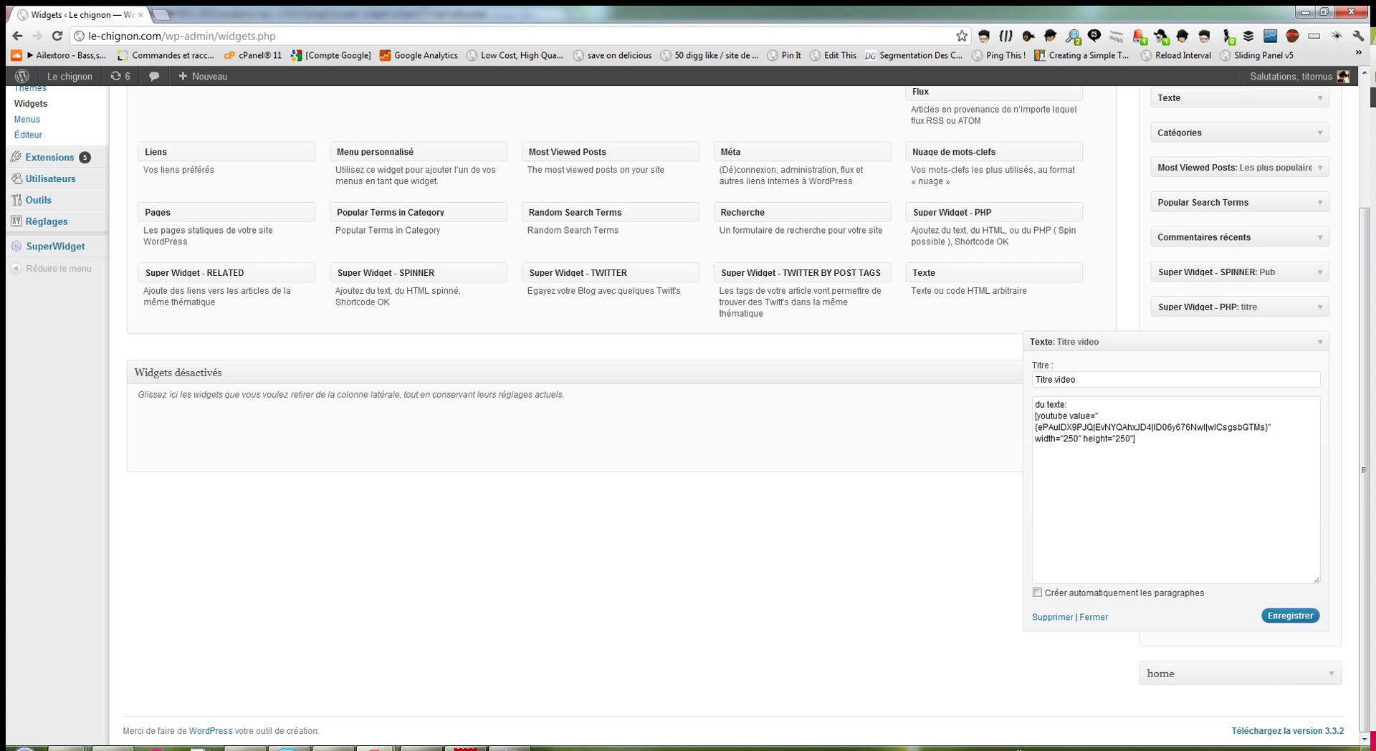
Step: Open the public Le chignon site in a new tab and look through the home page's sidebar widgets
{"action": "mouse_move", "coordinate": [70, 76]}
{"action": "right_click", "coordinate": [86, 97]}
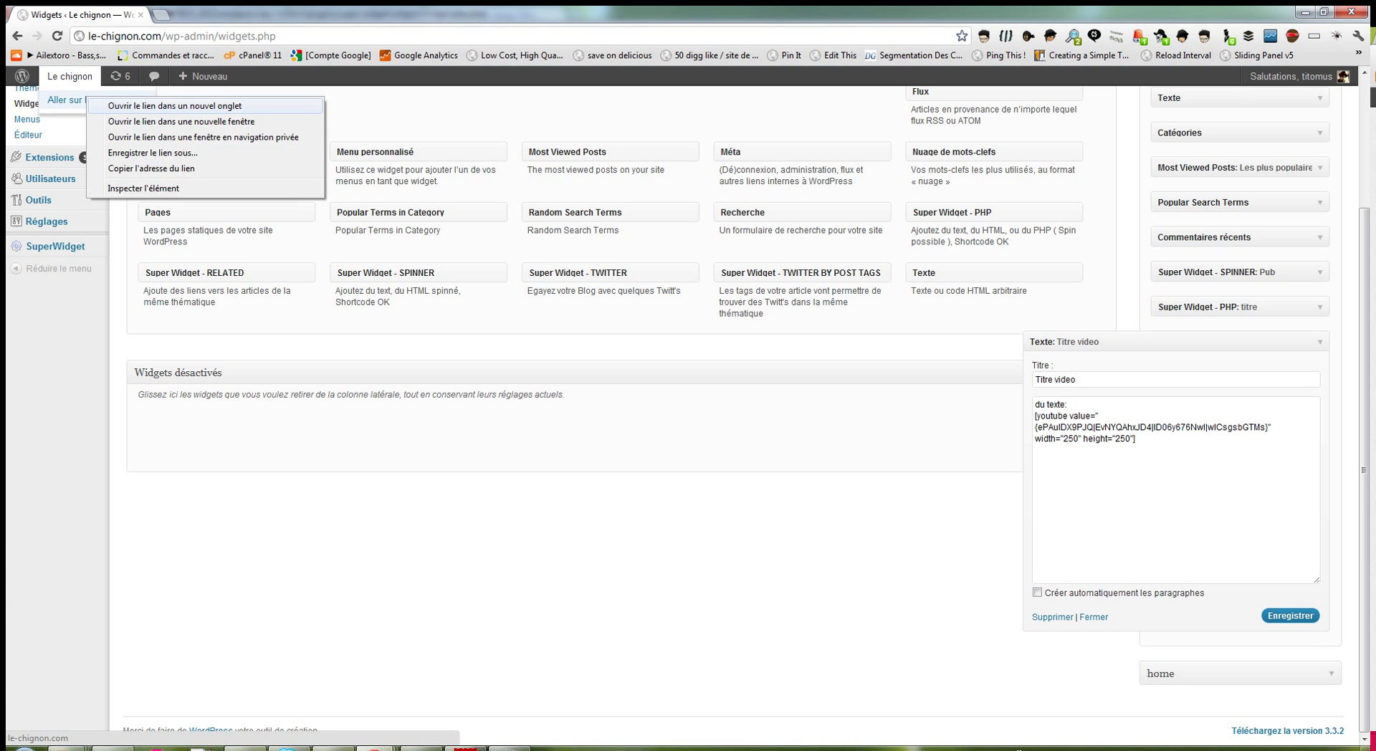
{"action": "left_click", "coordinate": [143, 105]}
{"action": "left_click", "coordinate": [208, 14]}
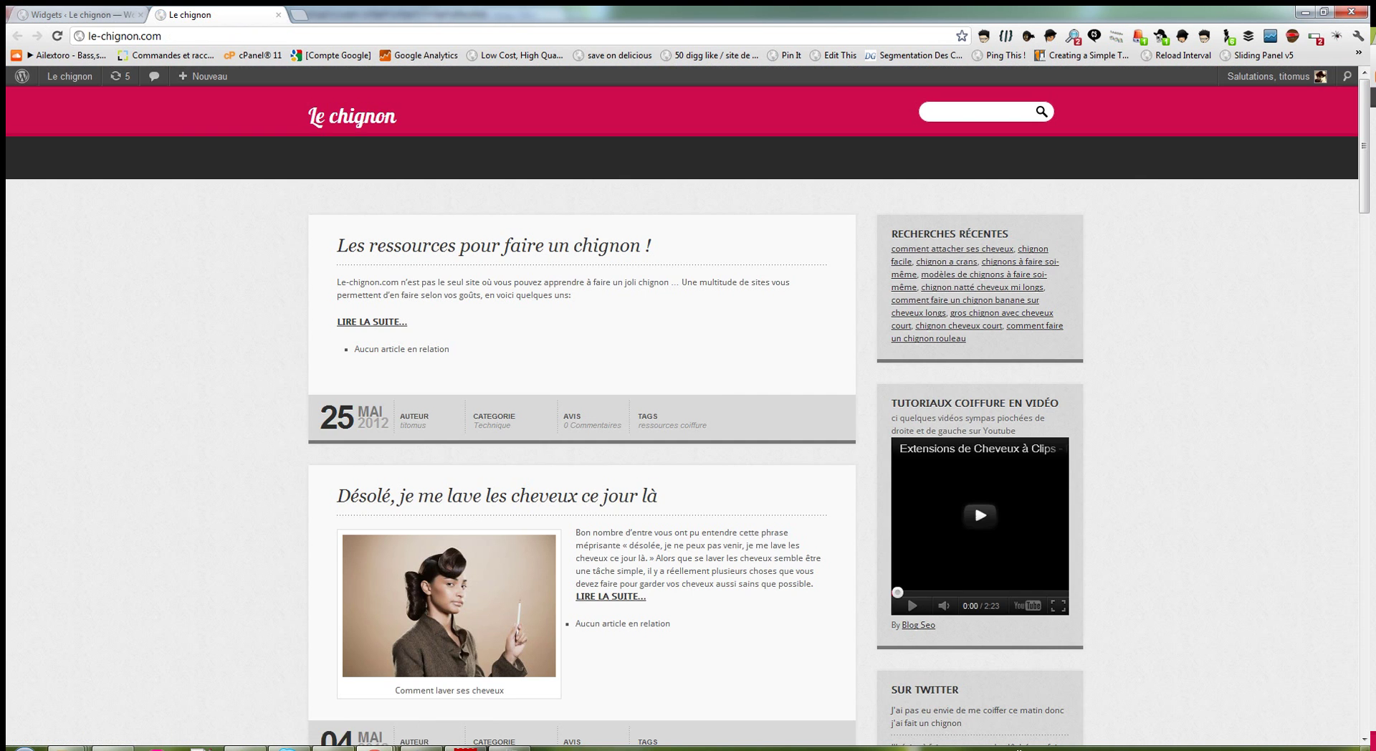
{"action": "scroll", "coordinate": [688, 401], "scroll_direction": "down", "scroll_amount": 3}
{"action": "scroll", "coordinate": [688, 402], "scroll_direction": "up", "scroll_amount": 3}
{"action": "scroll", "coordinate": [688, 402], "scroll_direction": "down", "scroll_amount": 10}
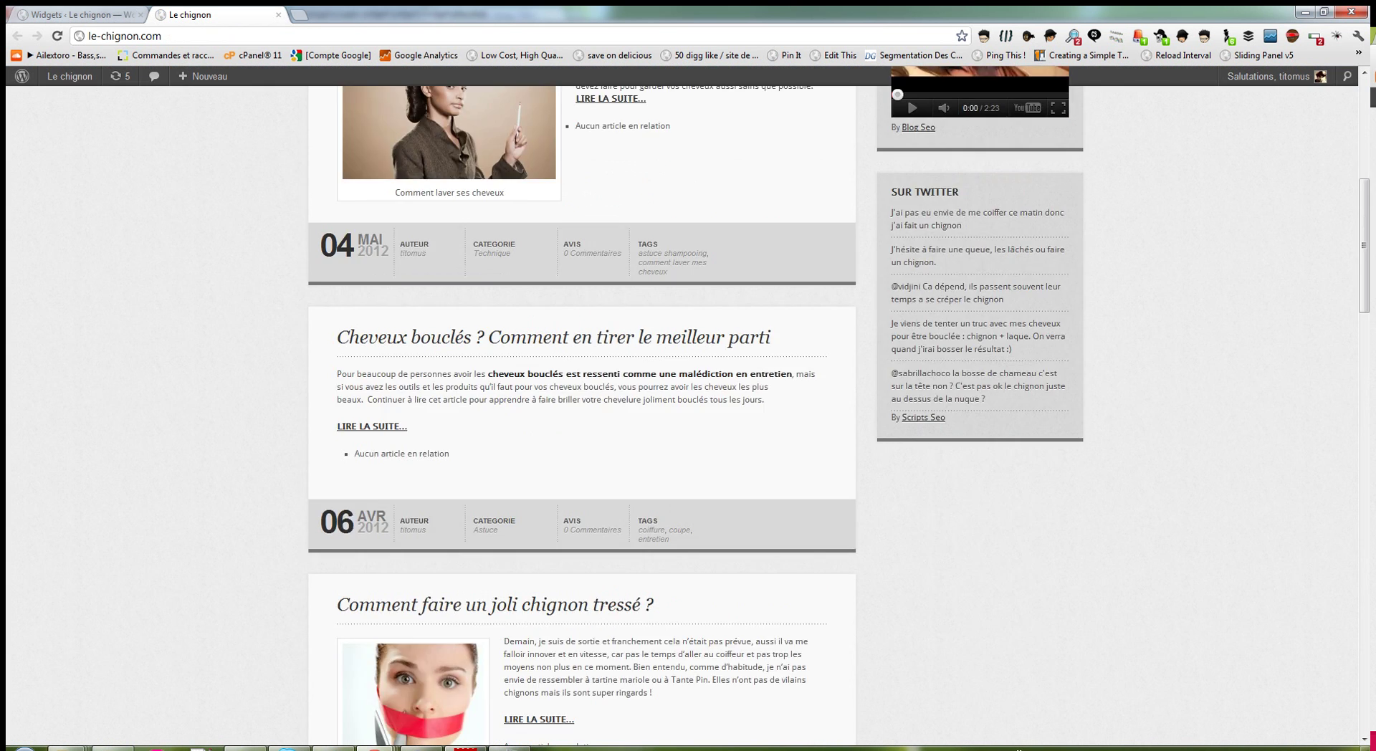
{"action": "scroll", "coordinate": [688, 402], "scroll_direction": "up", "scroll_amount": 11}
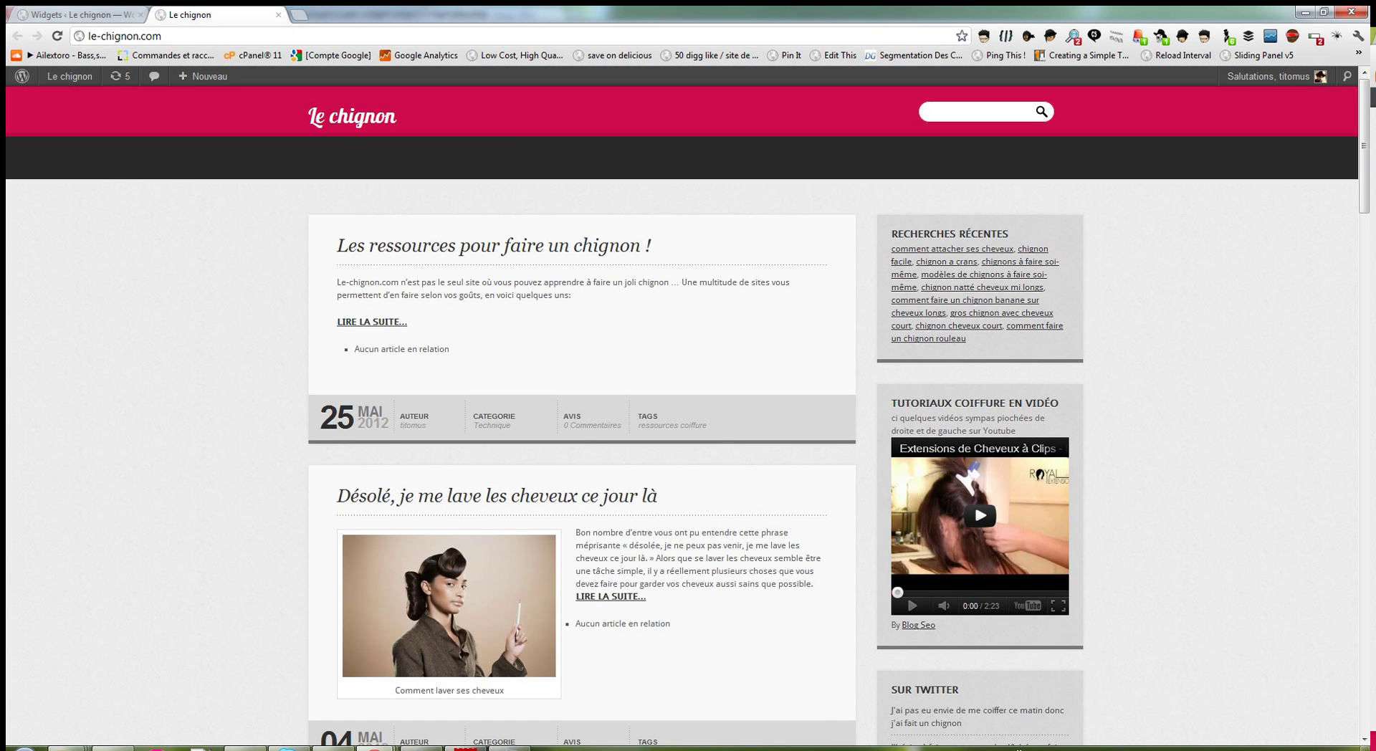
Step: Open the article about the chignon banane and check the Titre video widget in its sidebar
{"action": "left_click", "coordinate": [965, 301]}
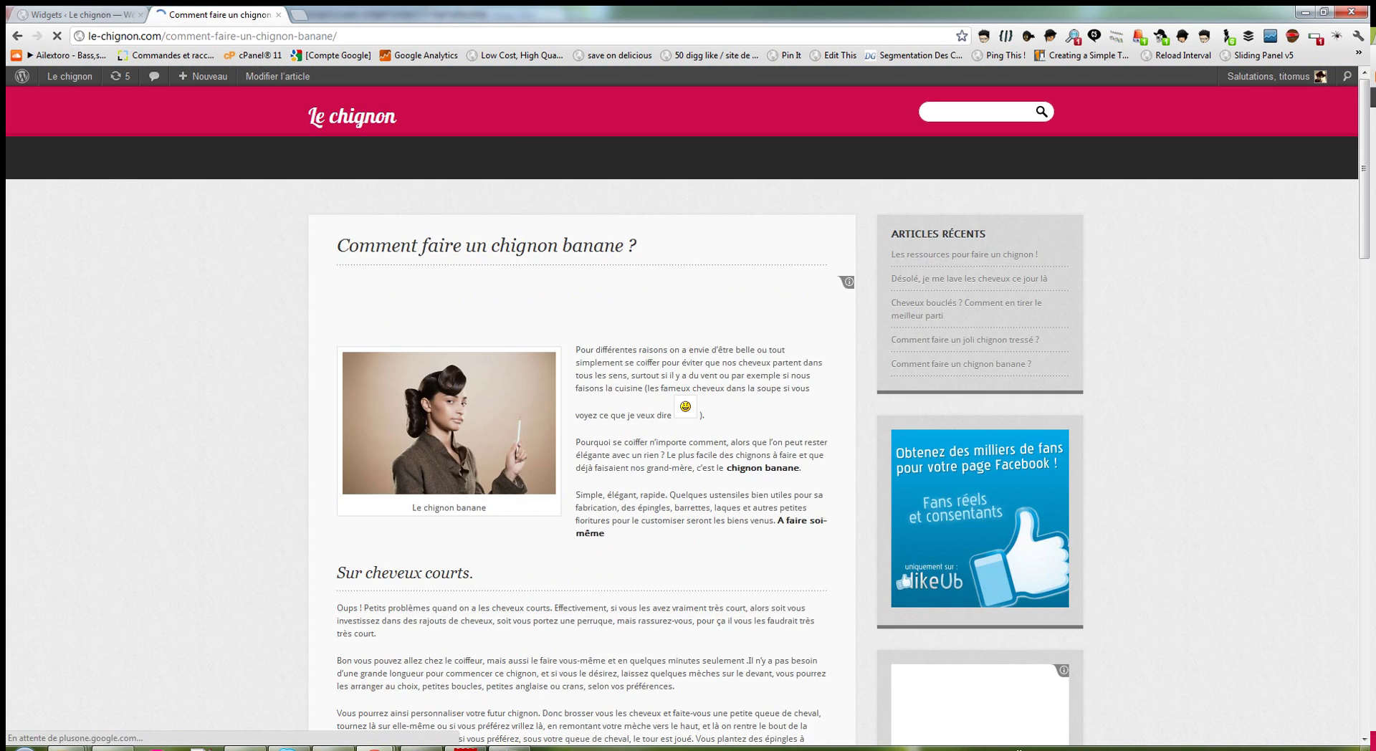
{"action": "scroll", "coordinate": [688, 413], "scroll_direction": "down", "scroll_amount": 8}
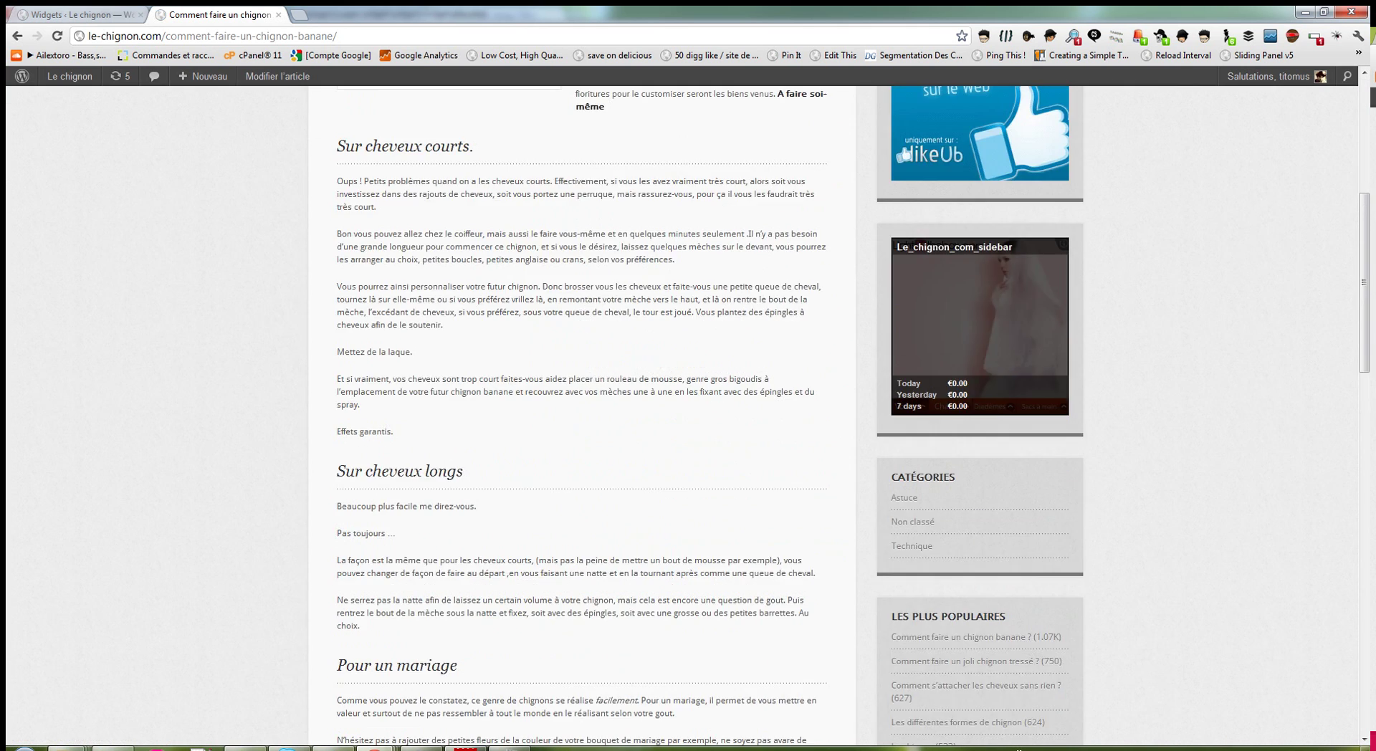
{"action": "scroll", "coordinate": [688, 412], "scroll_direction": "down", "scroll_amount": 10}
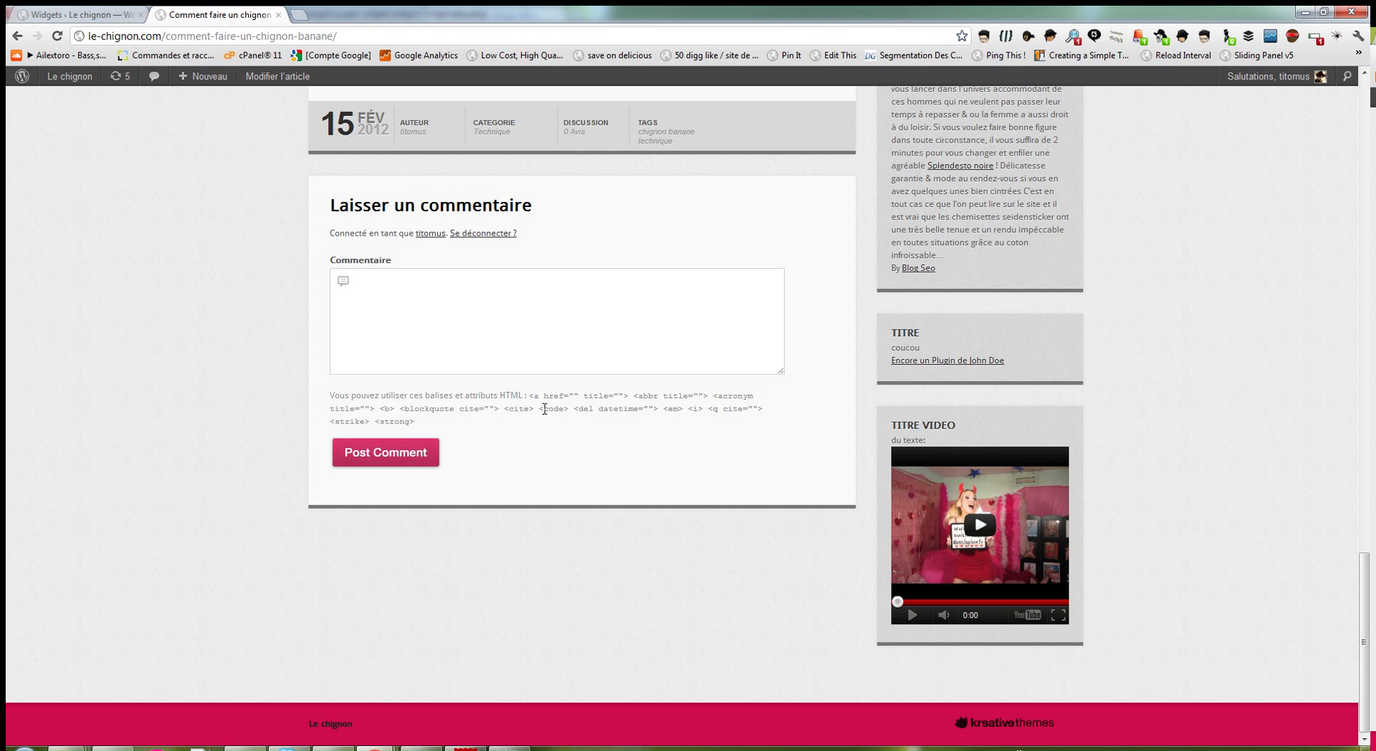
Step: Reload the article twice and check whether the Titre video widget picks a different video
{"action": "left_click", "coordinate": [57, 36]}
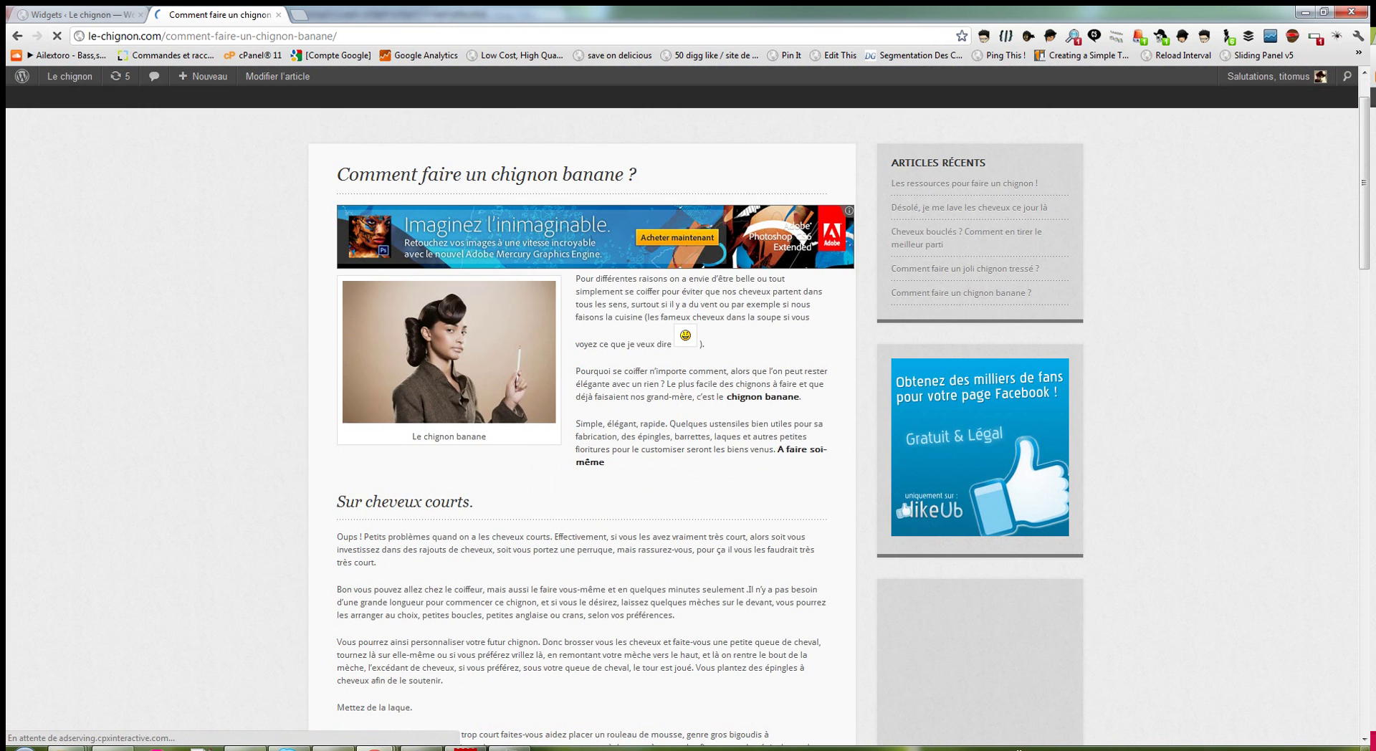
{"action": "scroll", "coordinate": [478, 513], "scroll_direction": "down", "scroll_amount": 14}
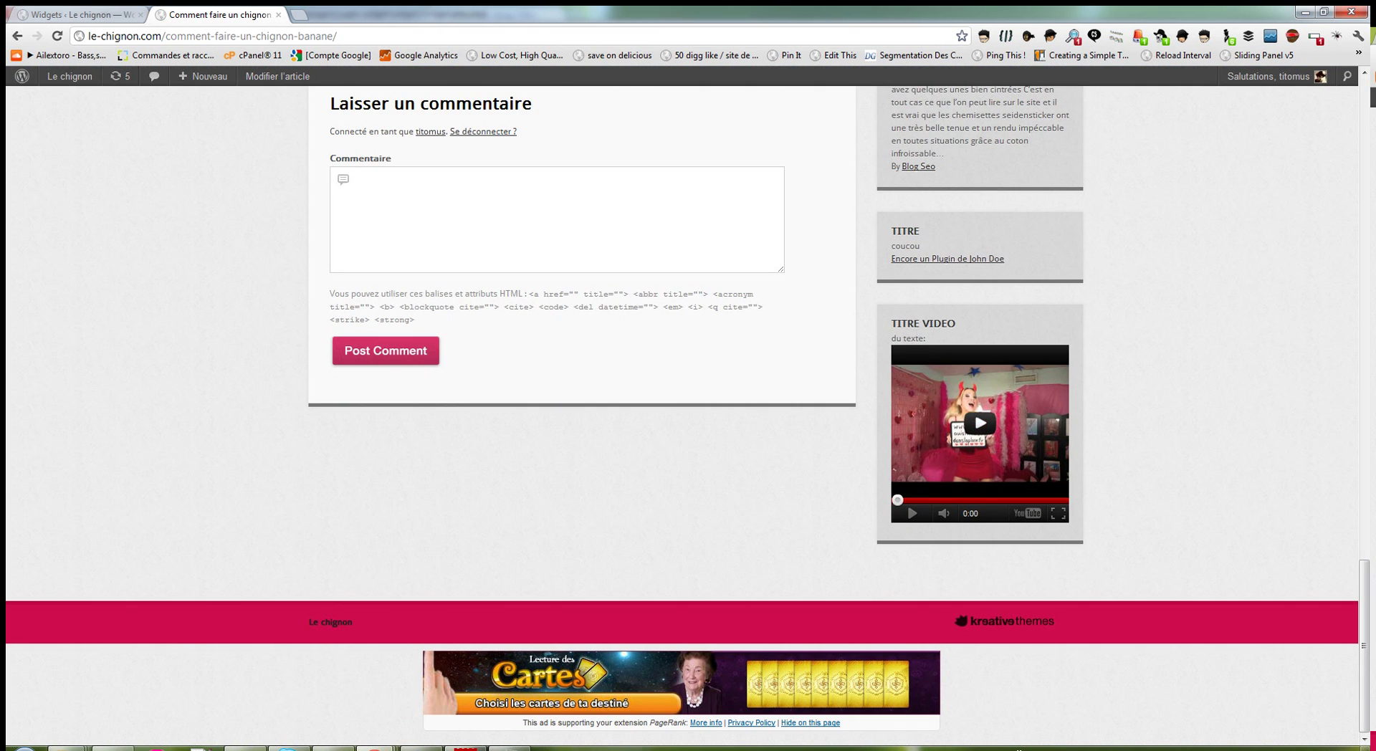
{"action": "left_click", "coordinate": [58, 35]}
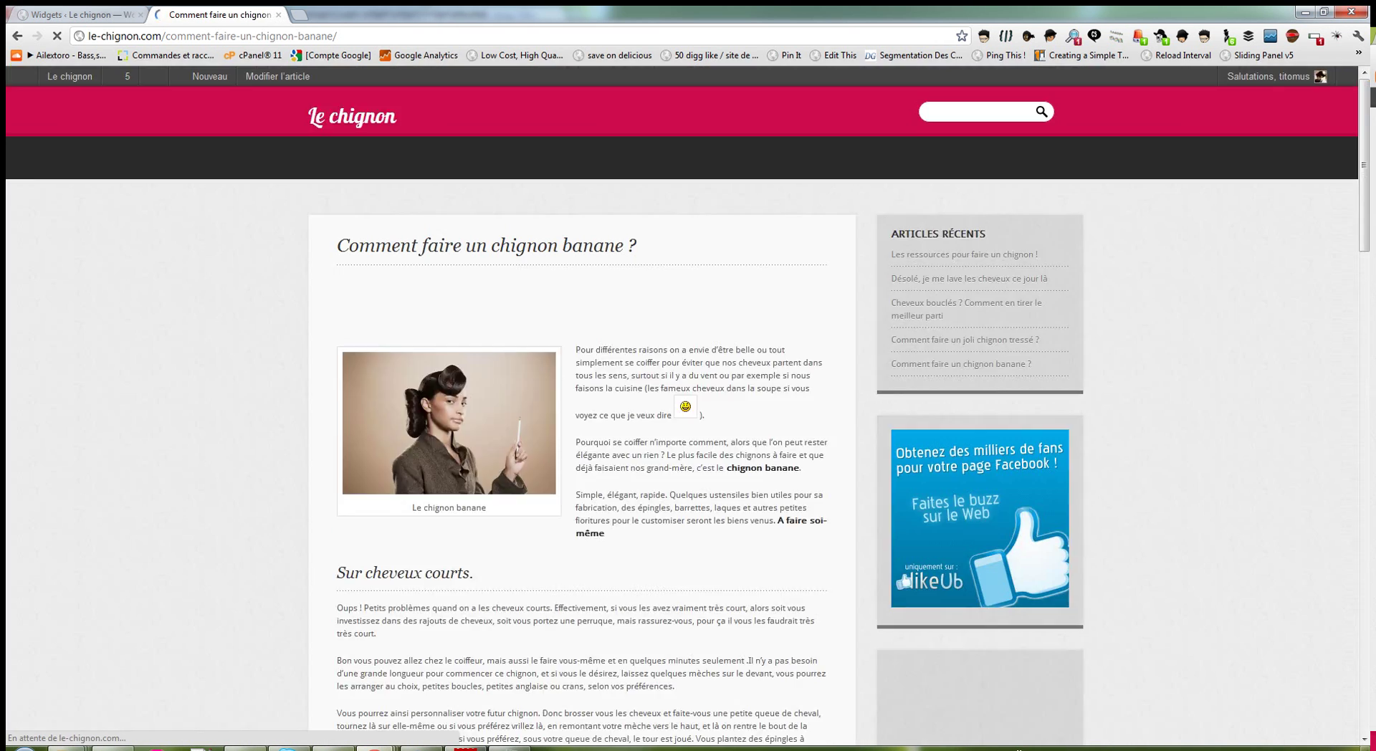
{"action": "scroll", "coordinate": [478, 655], "scroll_direction": "down", "scroll_amount": 15}
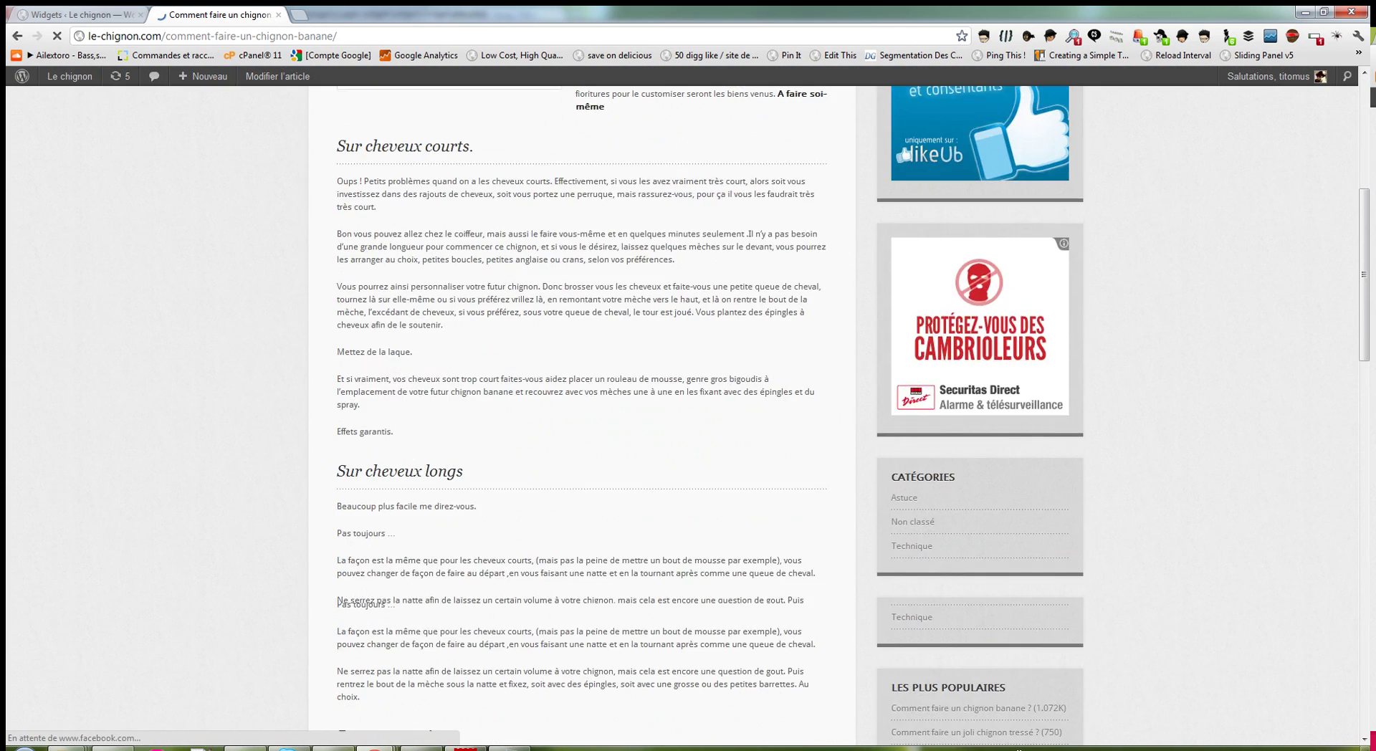
{"action": "scroll", "coordinate": [582, 416], "scroll_direction": "up", "scroll_amount": 18}
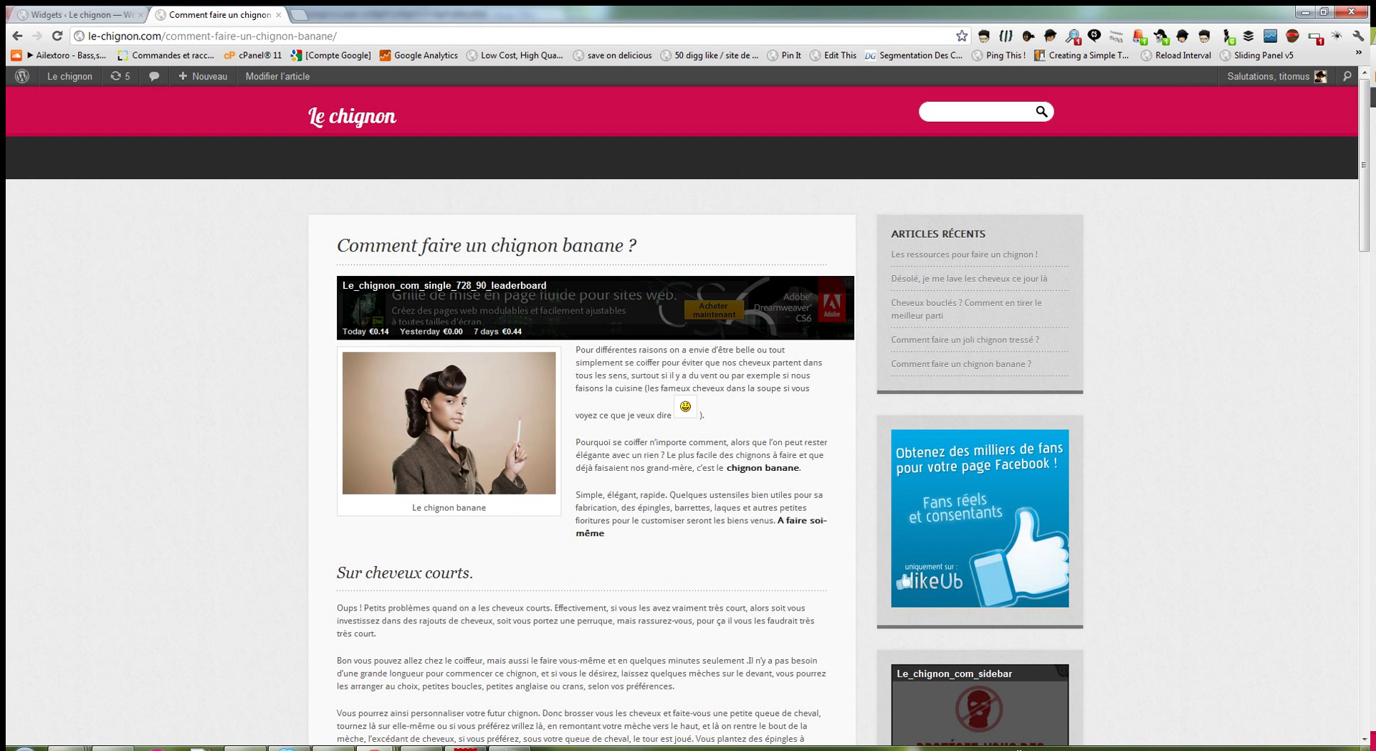
Step: Open the chignon tressé article in a new window, check its Titre video sidebar widget and close that window
{"action": "right_click", "coordinate": [947, 339]}
{"action": "left_click", "coordinate": [1003, 363]}
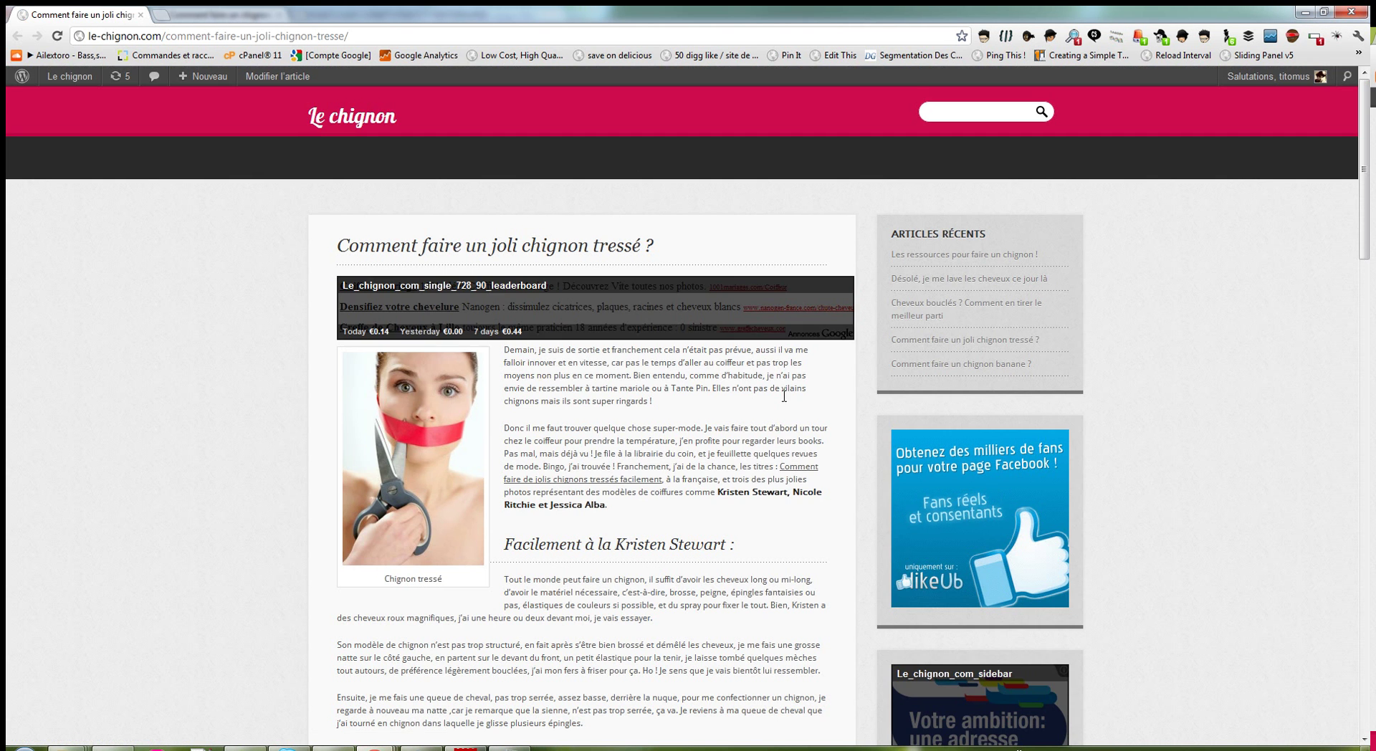
{"action": "scroll", "coordinate": [582, 416], "scroll_direction": "down", "scroll_amount": 10}
{"action": "scroll", "coordinate": [582, 416], "scroll_direction": "down", "scroll_amount": 15}
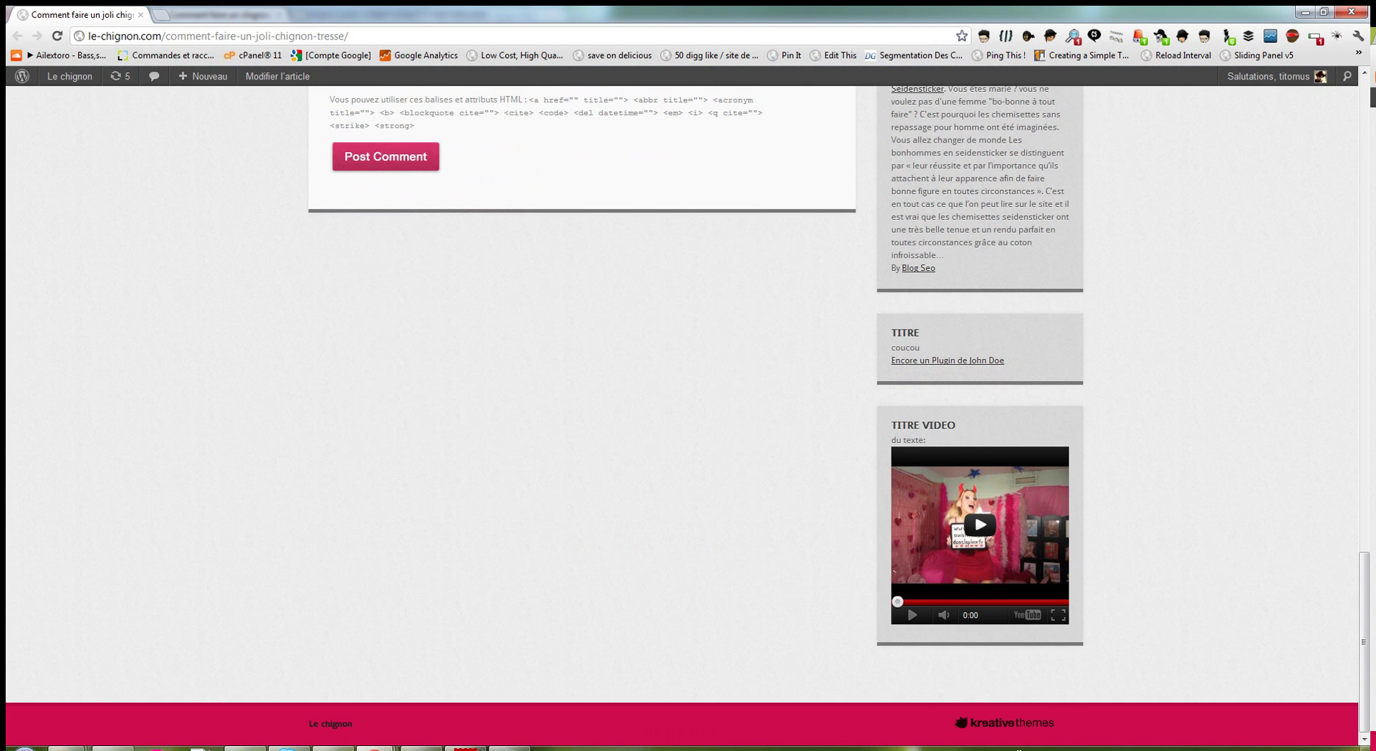
{"action": "left_click", "coordinate": [1351, 11]}
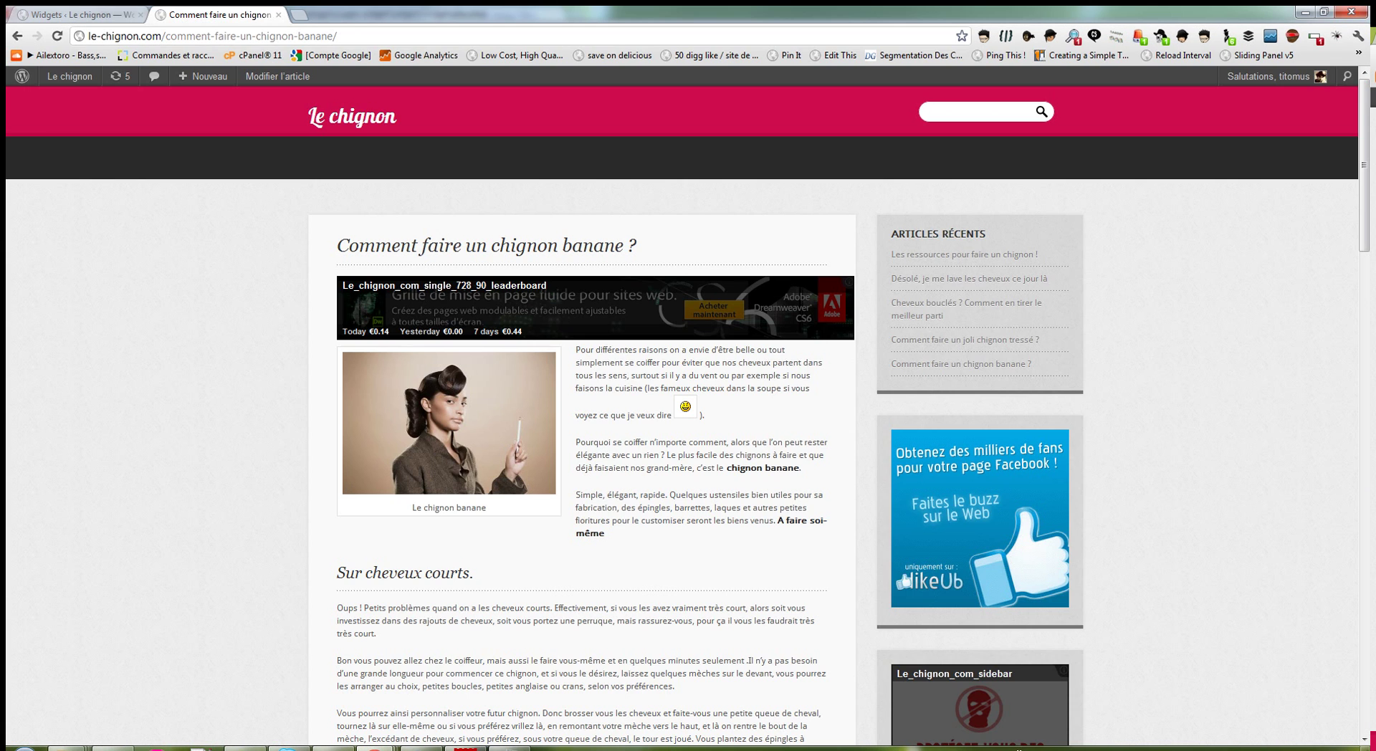
Step: Open the chignon banane article in another tab from the recent articles list and switch to it
{"action": "right_click", "coordinate": [950, 363]}
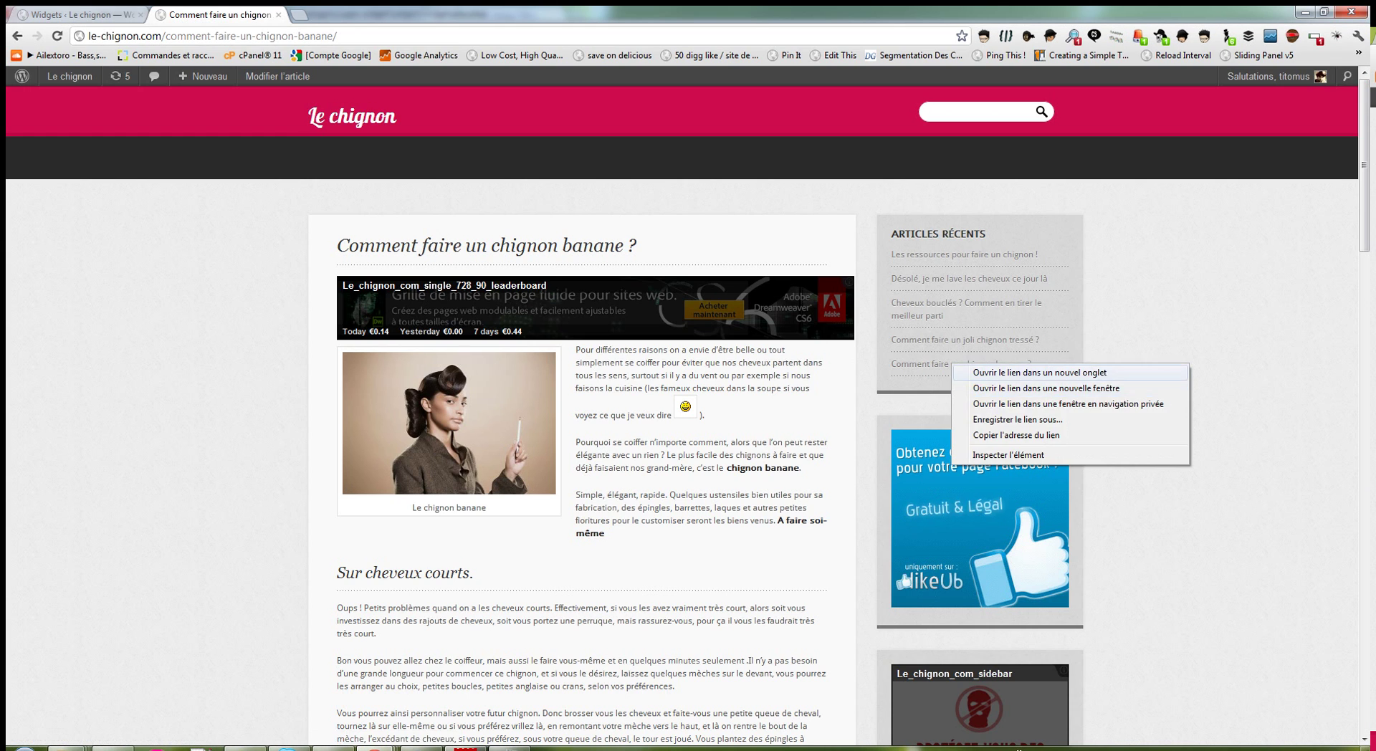
{"action": "left_click", "coordinate": [989, 372]}
{"action": "mouse_move", "coordinate": [203, 76]}
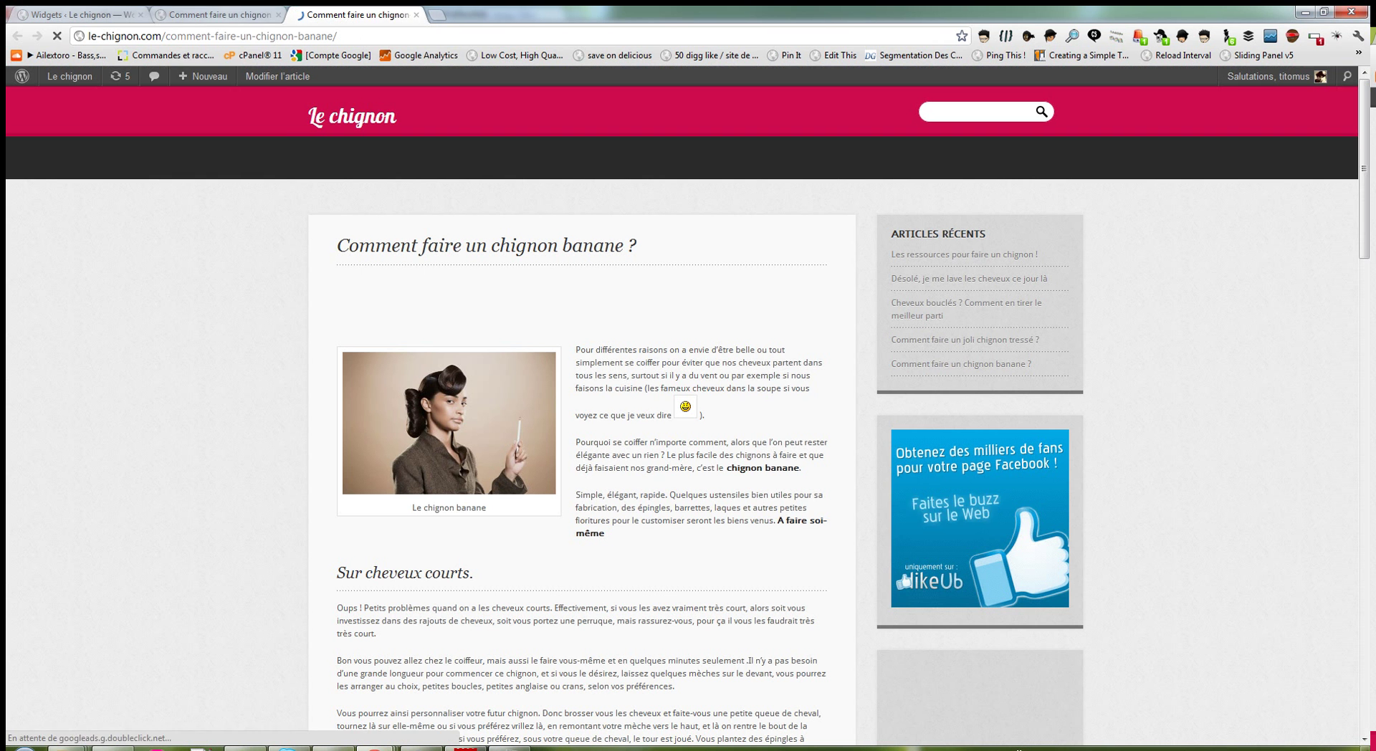
{"action": "left_click", "coordinate": [351, 14]}
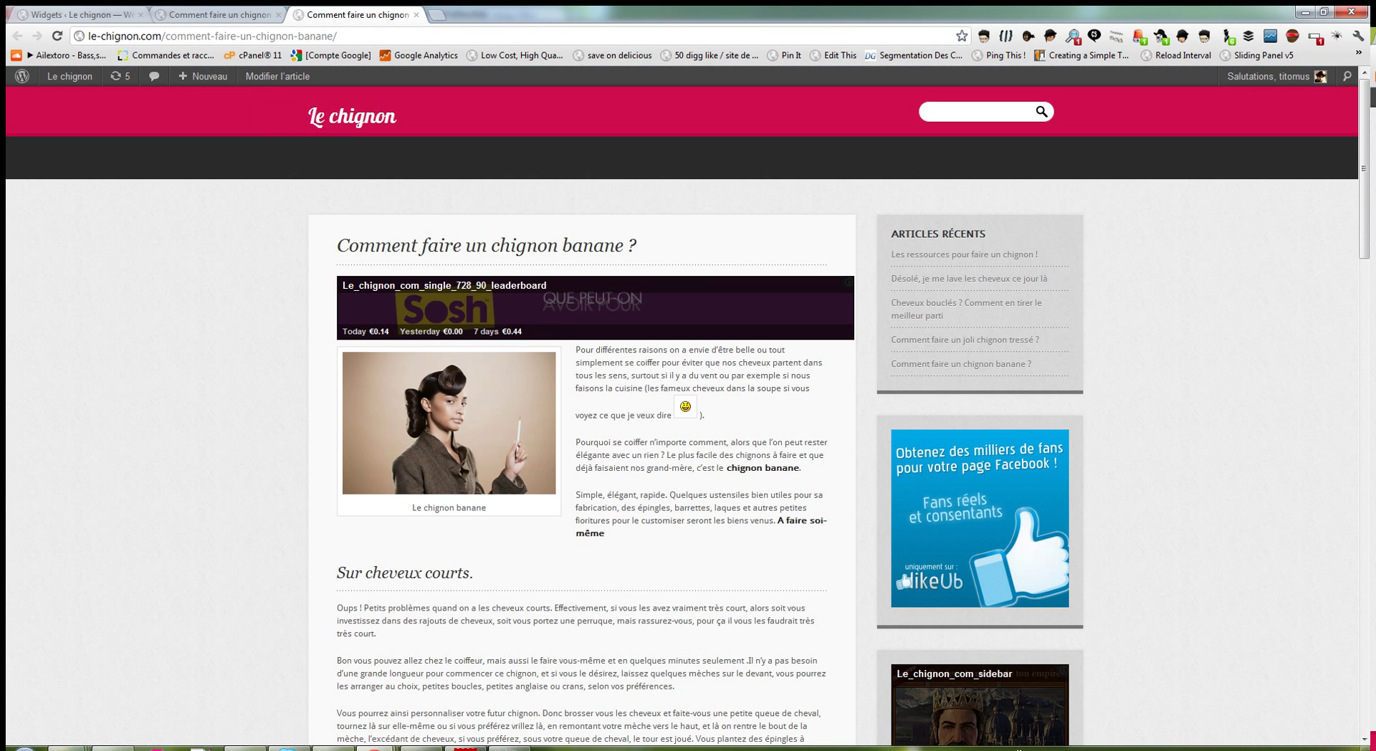
Step: Open the recent article about cheveux bouclés in a new tab and check its Titre video widget
{"action": "right_click", "coordinate": [947, 305]}
{"action": "left_click", "coordinate": [1036, 310]}
{"action": "key", "text": "ctrl+Tab"}
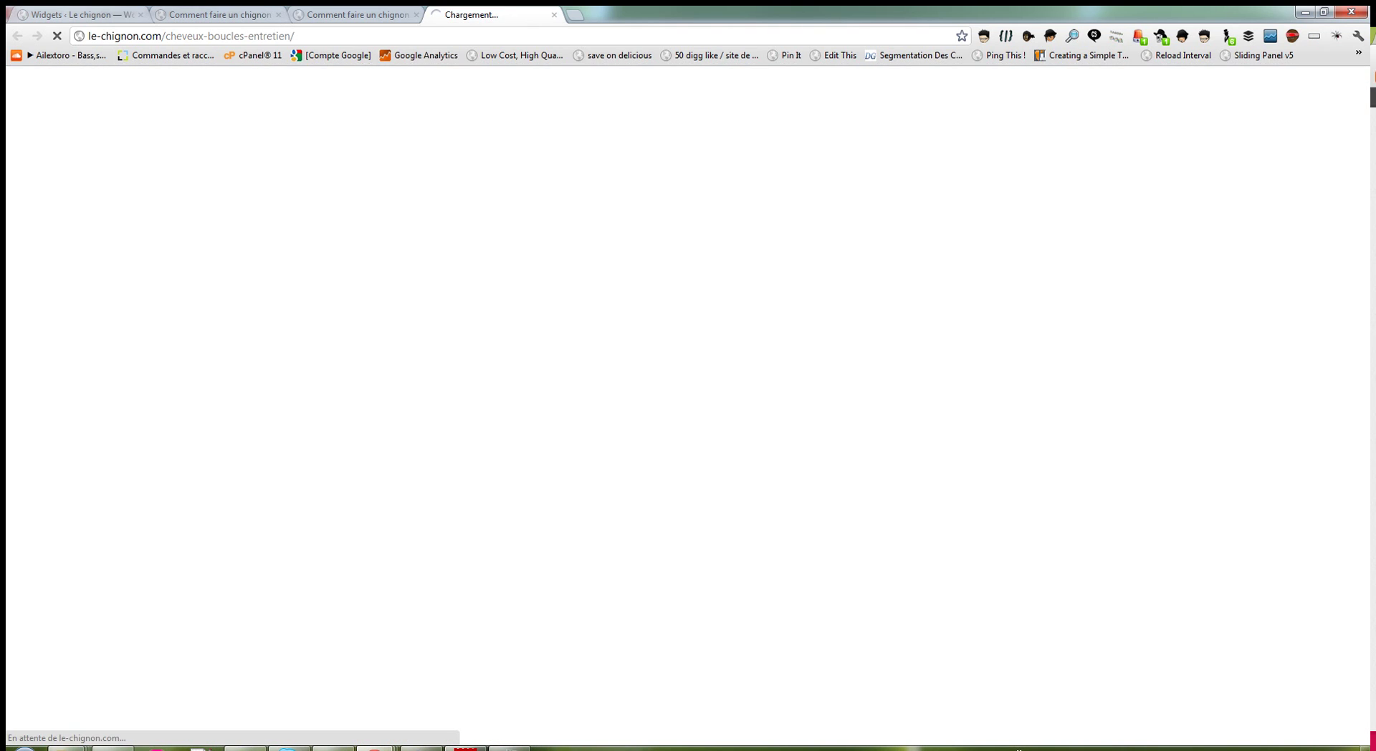
{"action": "scroll", "coordinate": [905, 154], "scroll_direction": "down", "scroll_amount": 15}
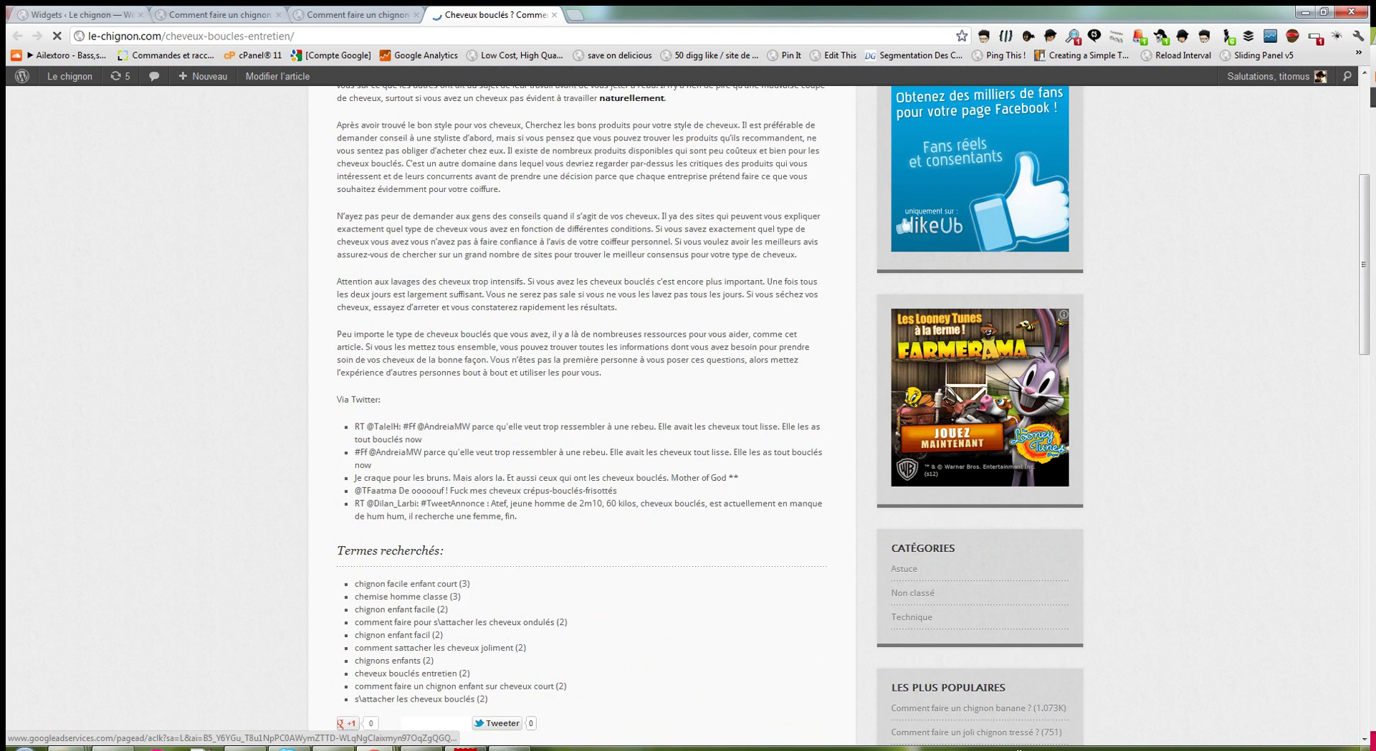
{"action": "scroll", "coordinate": [687, 417], "scroll_direction": "down", "scroll_amount": 20}
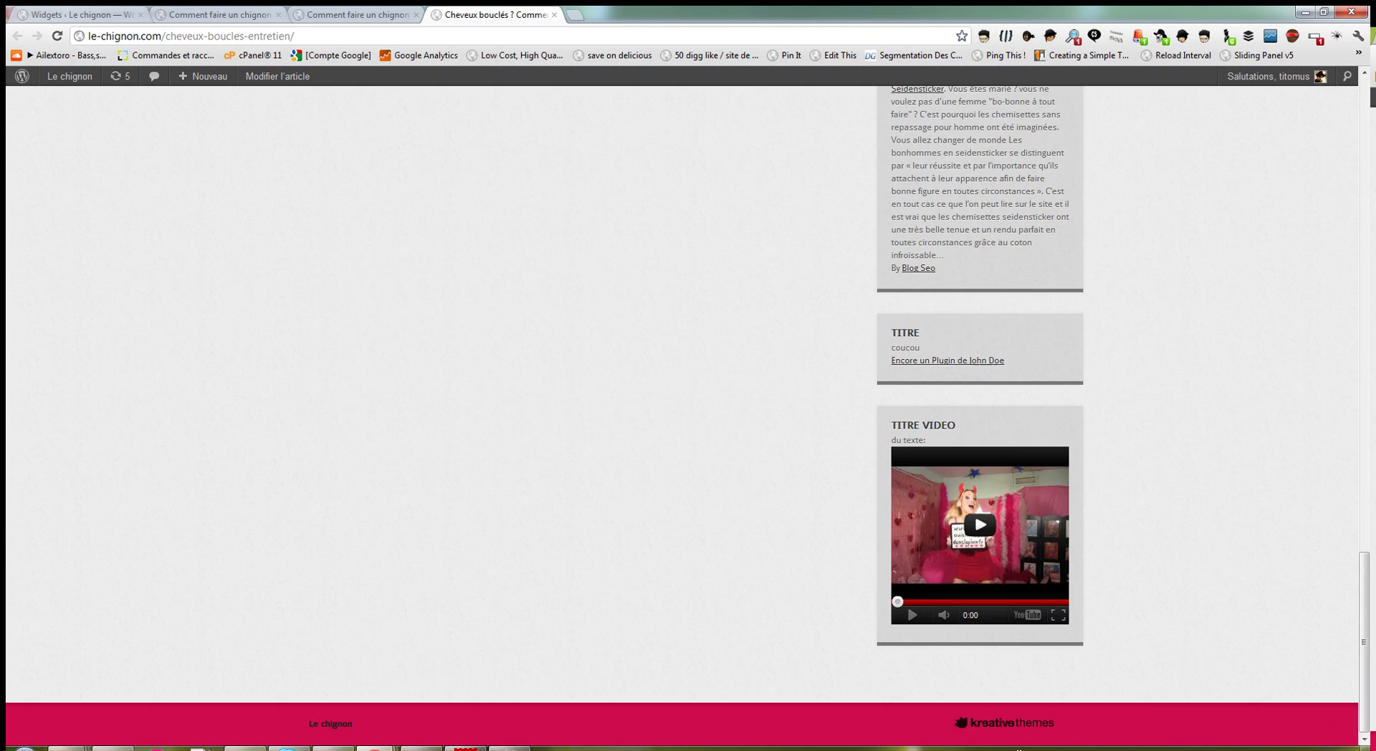
Step: Close the duplicate chignon banane tab, then open the Le chignon article from the sidebar and check its Titre video widget
{"action": "left_click", "coordinate": [387, 14]}
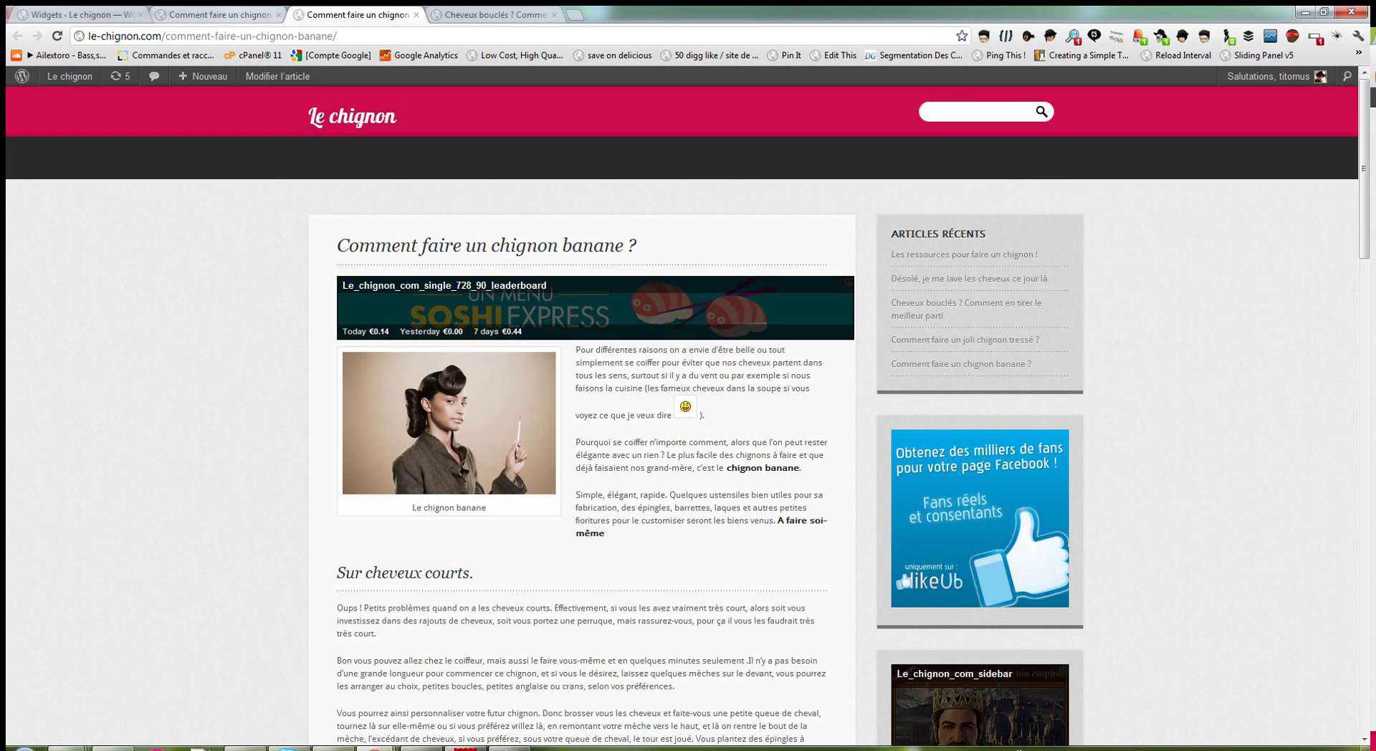
{"action": "left_click", "coordinate": [417, 14]}
{"action": "scroll", "coordinate": [975, 445], "scroll_direction": "up", "scroll_amount": 15}
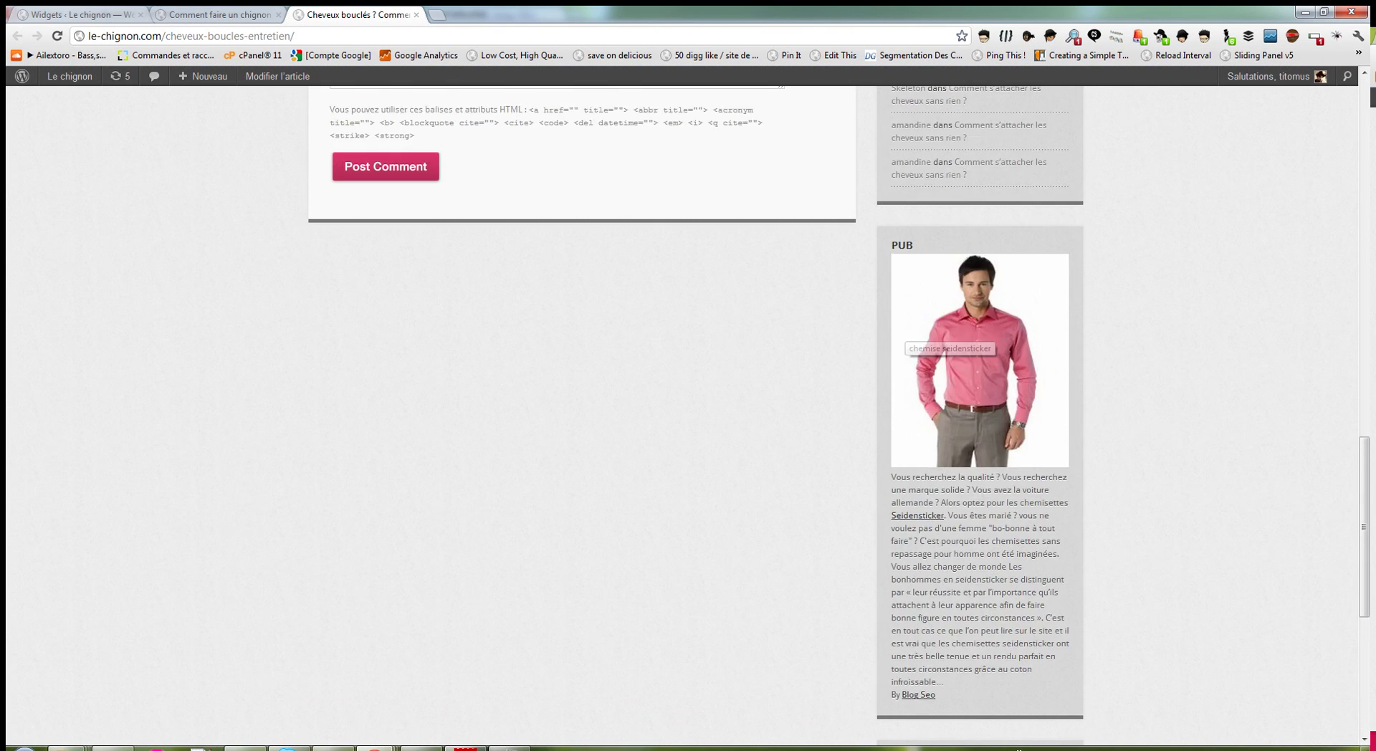
{"action": "left_click", "coordinate": [987, 661]}
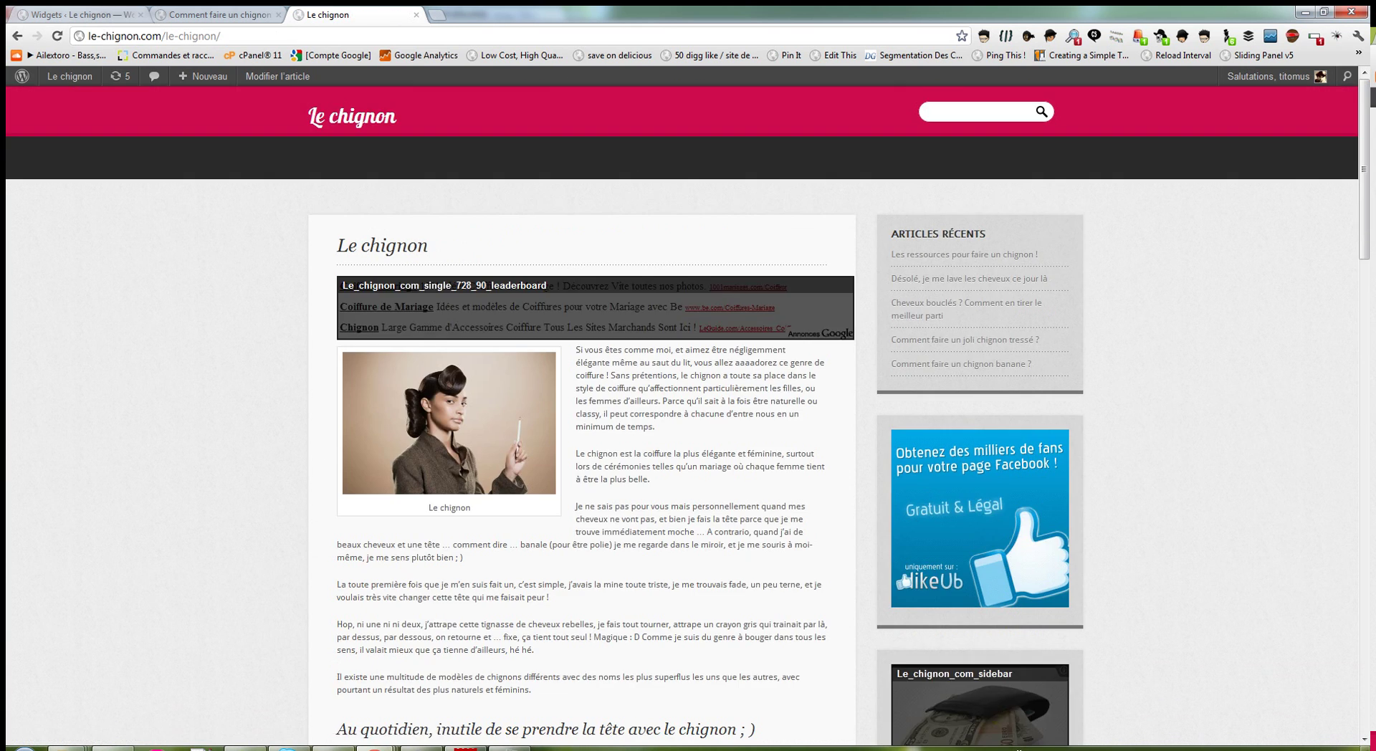
{"action": "scroll", "coordinate": [687, 411], "scroll_direction": "down", "scroll_amount": 20}
{"action": "scroll", "coordinate": [905, 245], "scroll_direction": "down", "scroll_amount": 3}
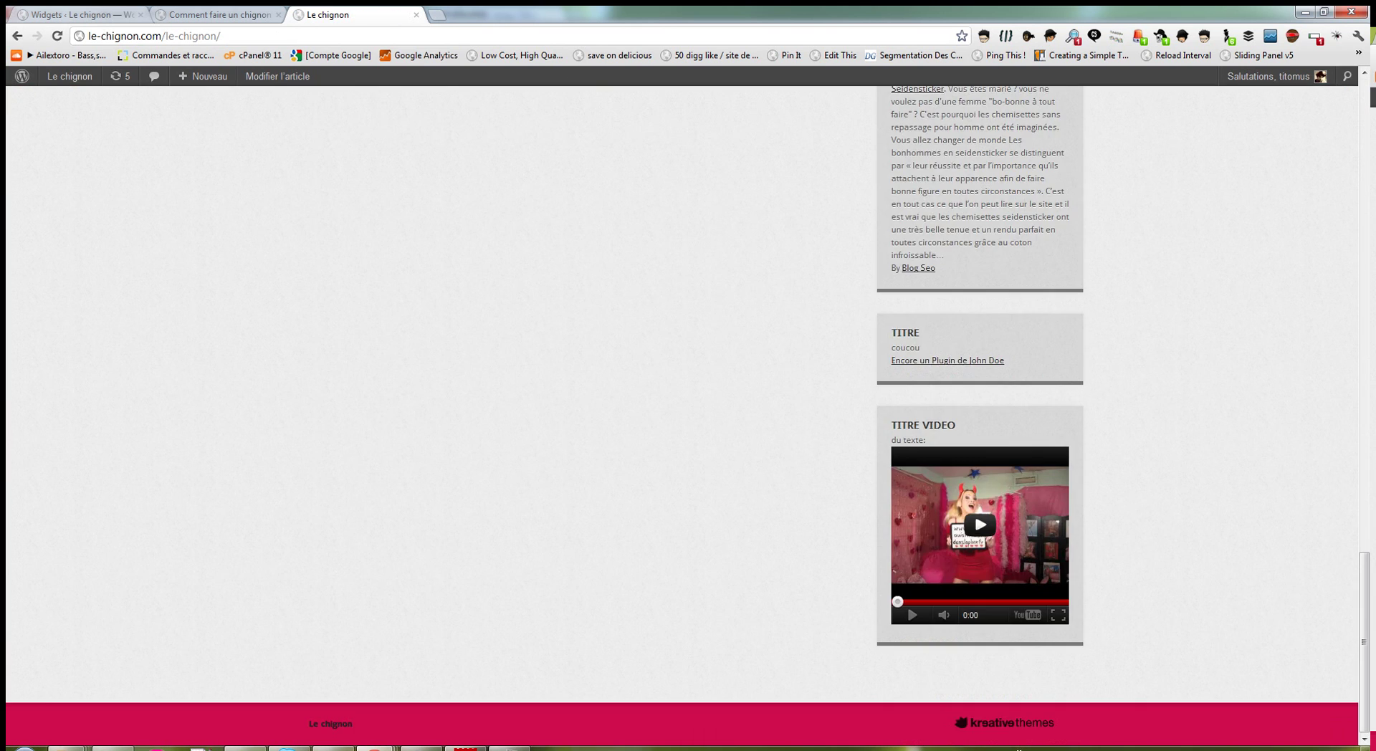
Step: Open the article Les ressources pour faire un chignon in a new tab and check its Titre video widget
{"action": "scroll", "coordinate": [905, 246], "scroll_direction": "up", "scroll_amount": 15}
{"action": "scroll", "coordinate": [931, 287], "scroll_direction": "up", "scroll_amount": 5}
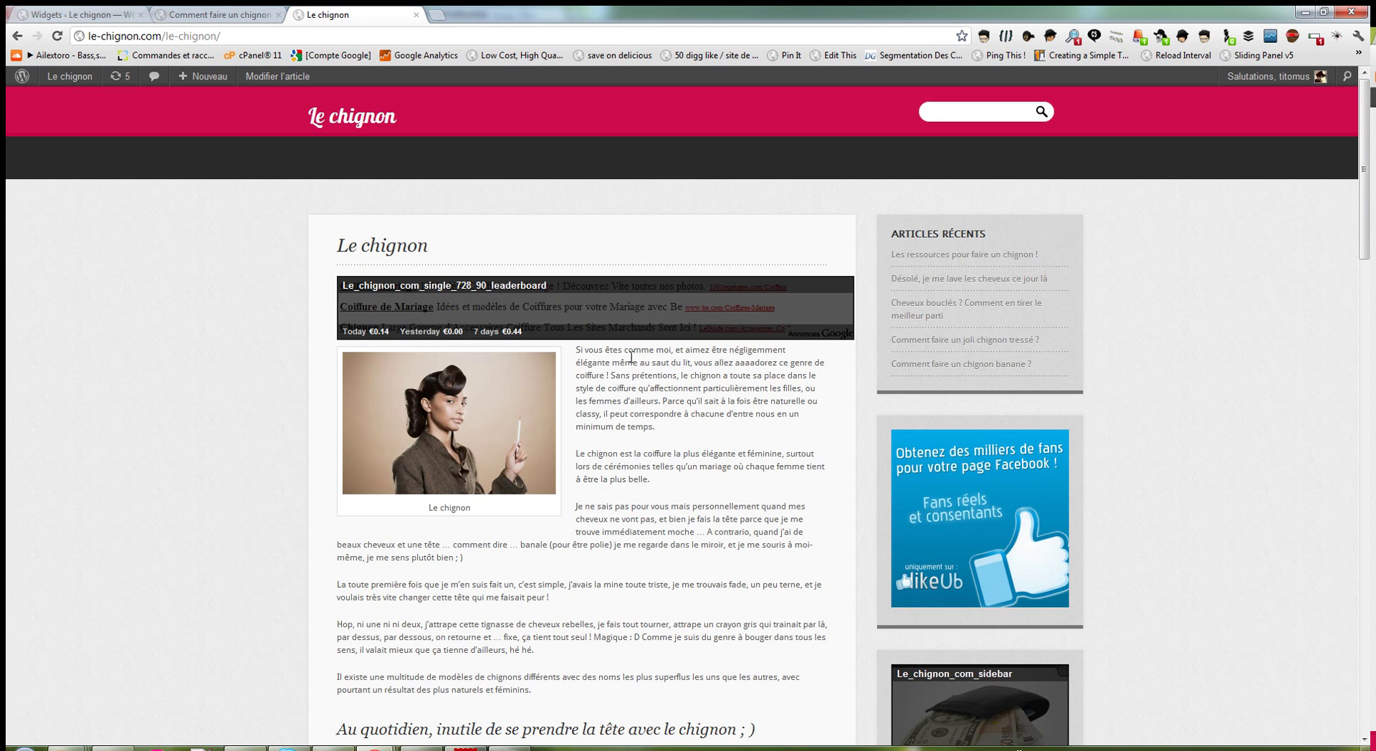
{"action": "right_click", "coordinate": [951, 256]}
{"action": "left_click", "coordinate": [1040, 264]}
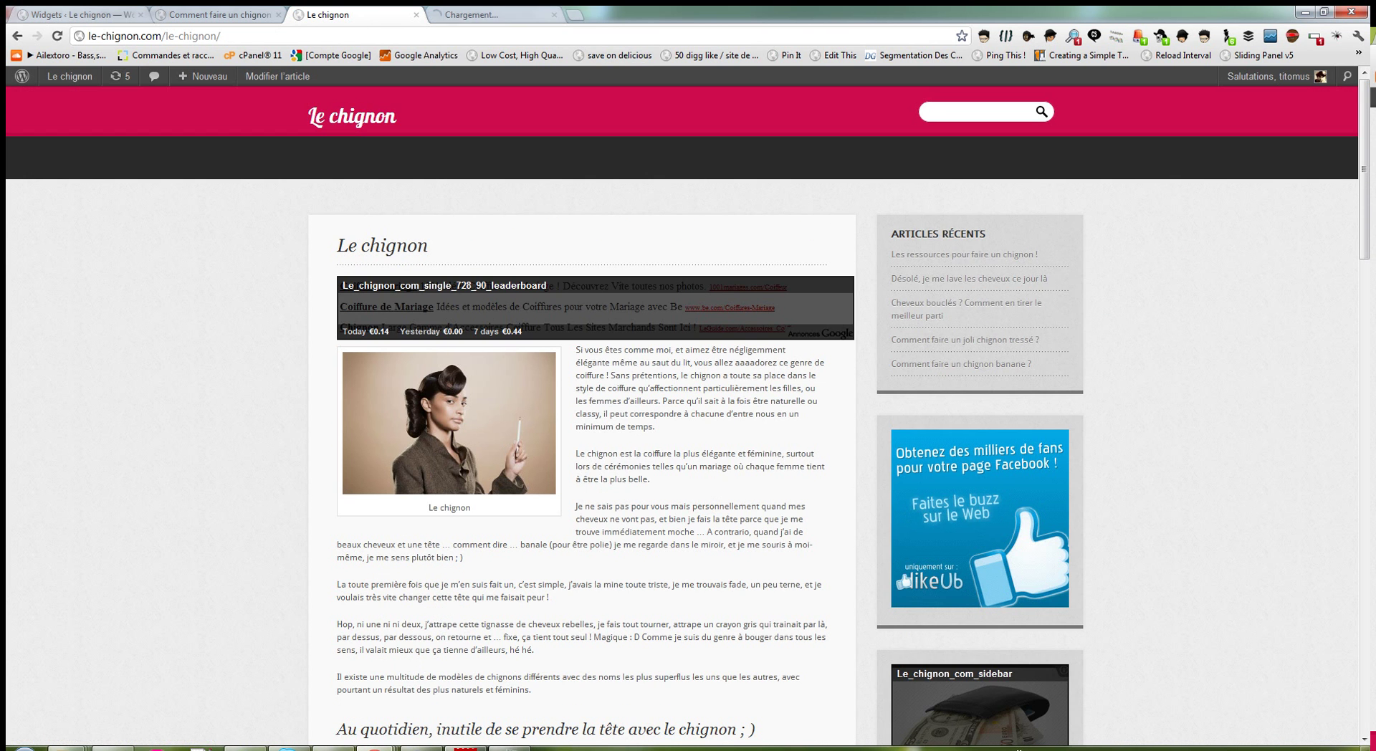
{"action": "left_click", "coordinate": [495, 14]}
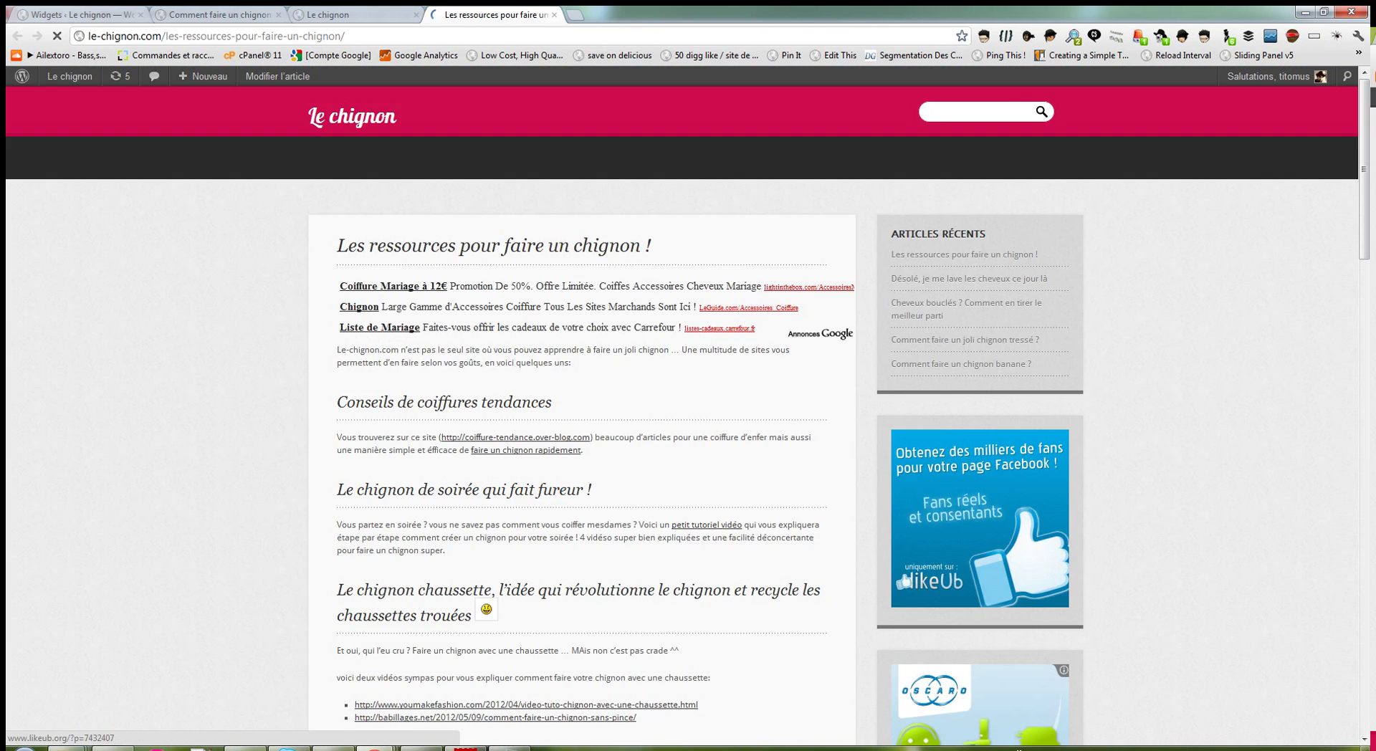
{"action": "scroll", "coordinate": [580, 401], "scroll_direction": "down", "scroll_amount": 5}
{"action": "scroll", "coordinate": [580, 402], "scroll_direction": "down", "scroll_amount": 8}
{"action": "scroll", "coordinate": [581, 401], "scroll_direction": "down", "scroll_amount": 6}
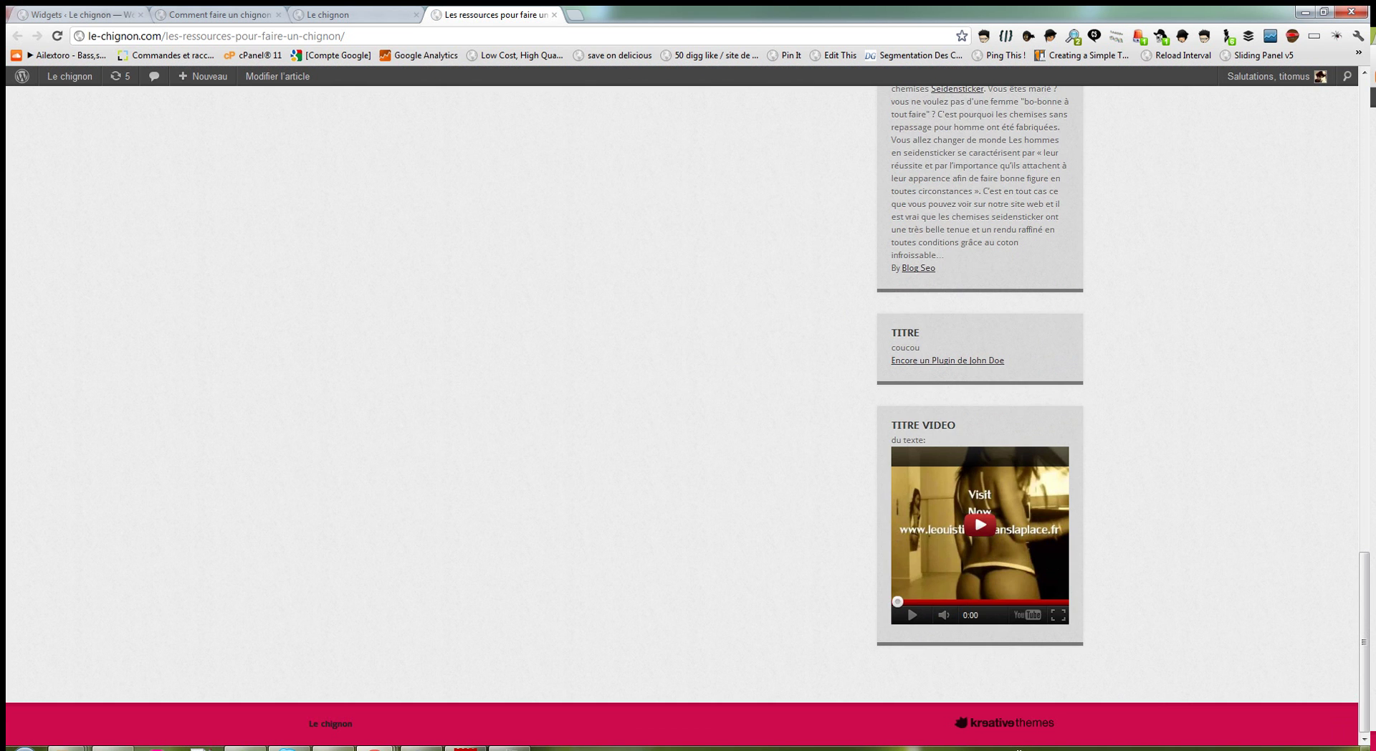
Step: Reload the ressources article and look again at the Titre video widget in the Le chignon article's sidebar
{"action": "left_click", "coordinate": [57, 36]}
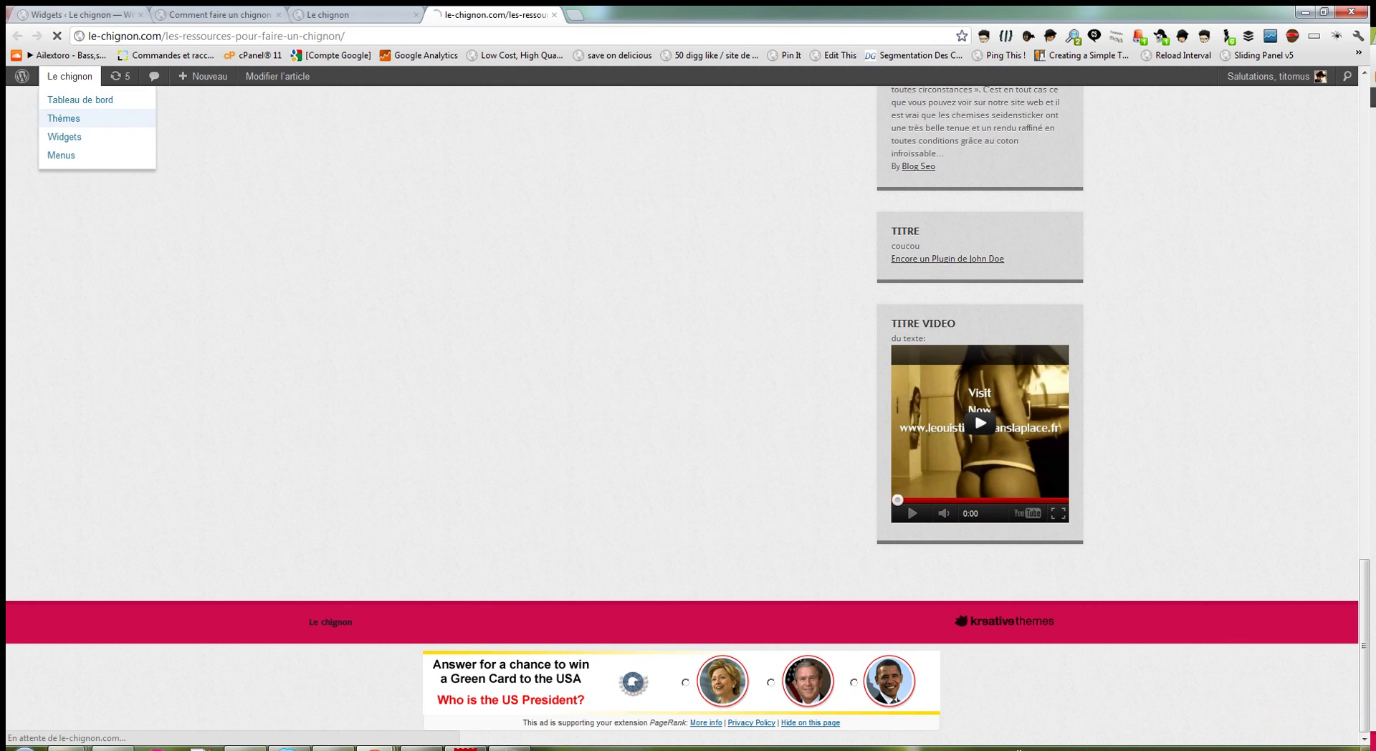
{"action": "left_click", "coordinate": [351, 15]}
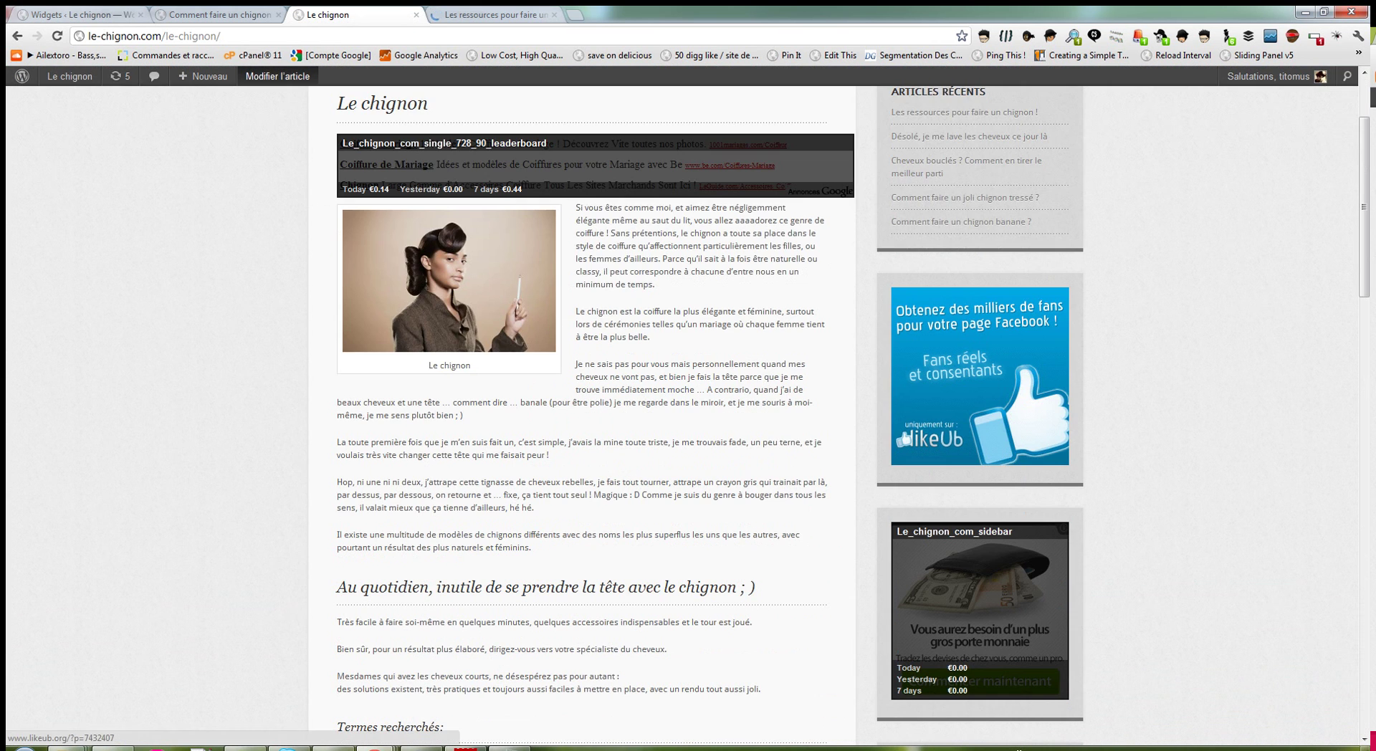
{"action": "scroll", "coordinate": [979, 376], "scroll_direction": "down", "scroll_amount": 20}
{"action": "scroll", "coordinate": [979, 377], "scroll_direction": "up", "scroll_amount": 16}
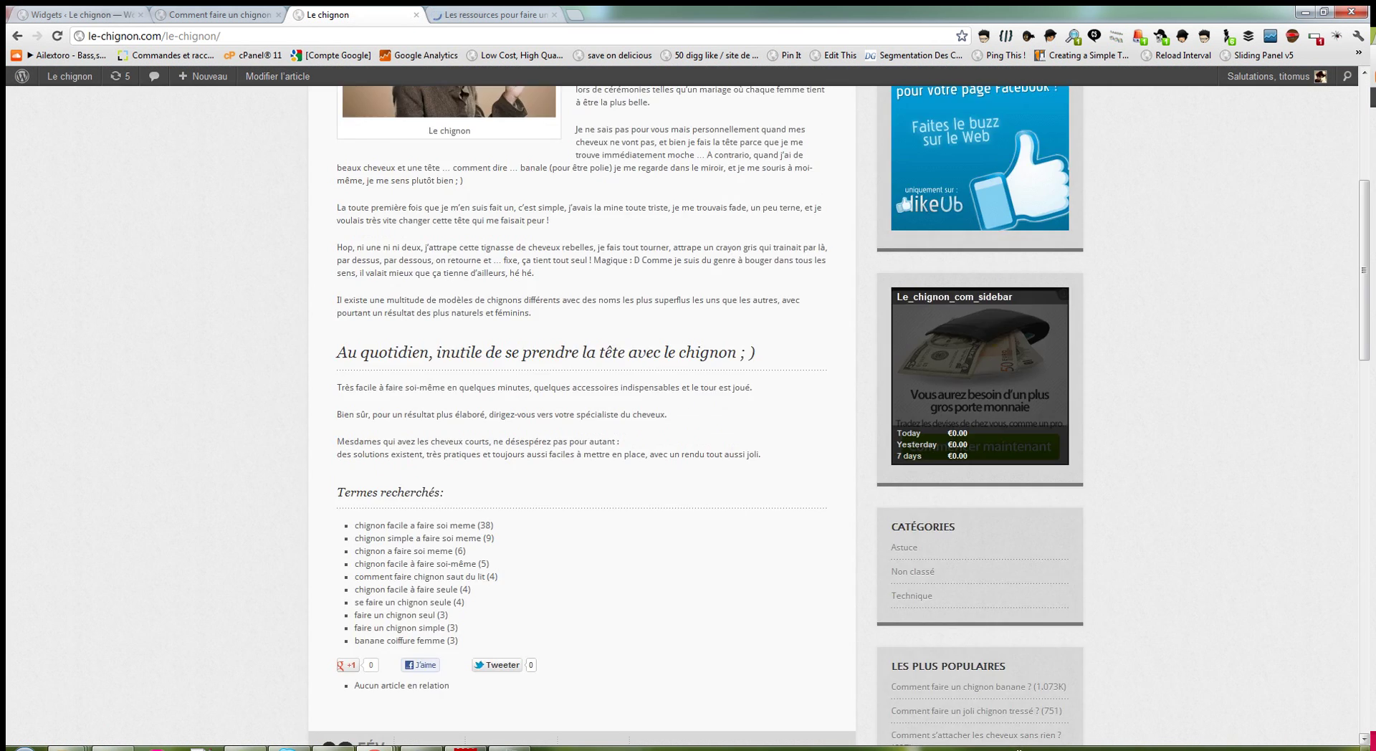
{"action": "scroll", "coordinate": [904, 204], "scroll_direction": "down", "scroll_amount": 3}
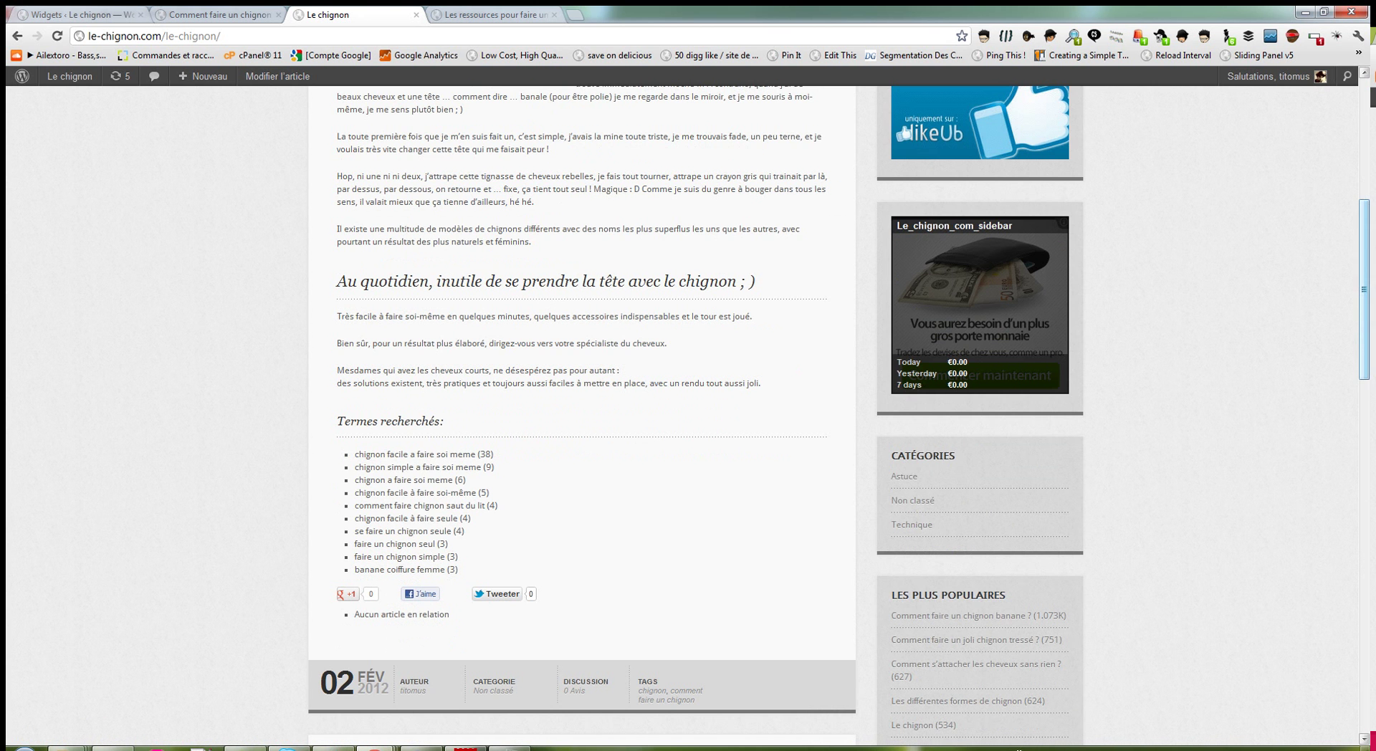
{"action": "scroll", "coordinate": [688, 416], "scroll_direction": "down", "scroll_amount": 15}
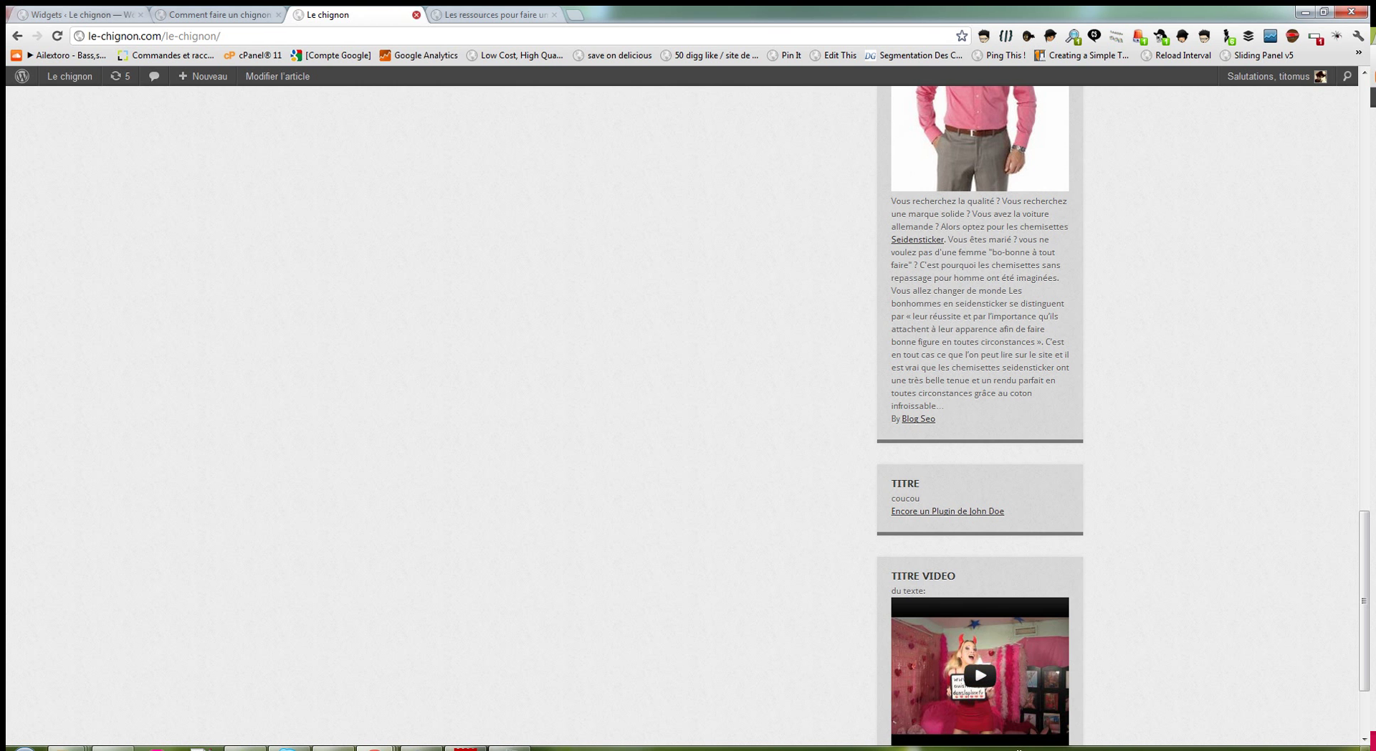
Step: Open the SuperWidget help page in a new tab from the Widgets admin and copy the [twitter mot="marketing" num="5" rel="external"] shortcode
{"action": "key", "text": "ctrl+Tab"}
{"action": "key", "text": "ctrl+shift+Tab"}
{"action": "key", "text": "ctrl+shift+Tab"}
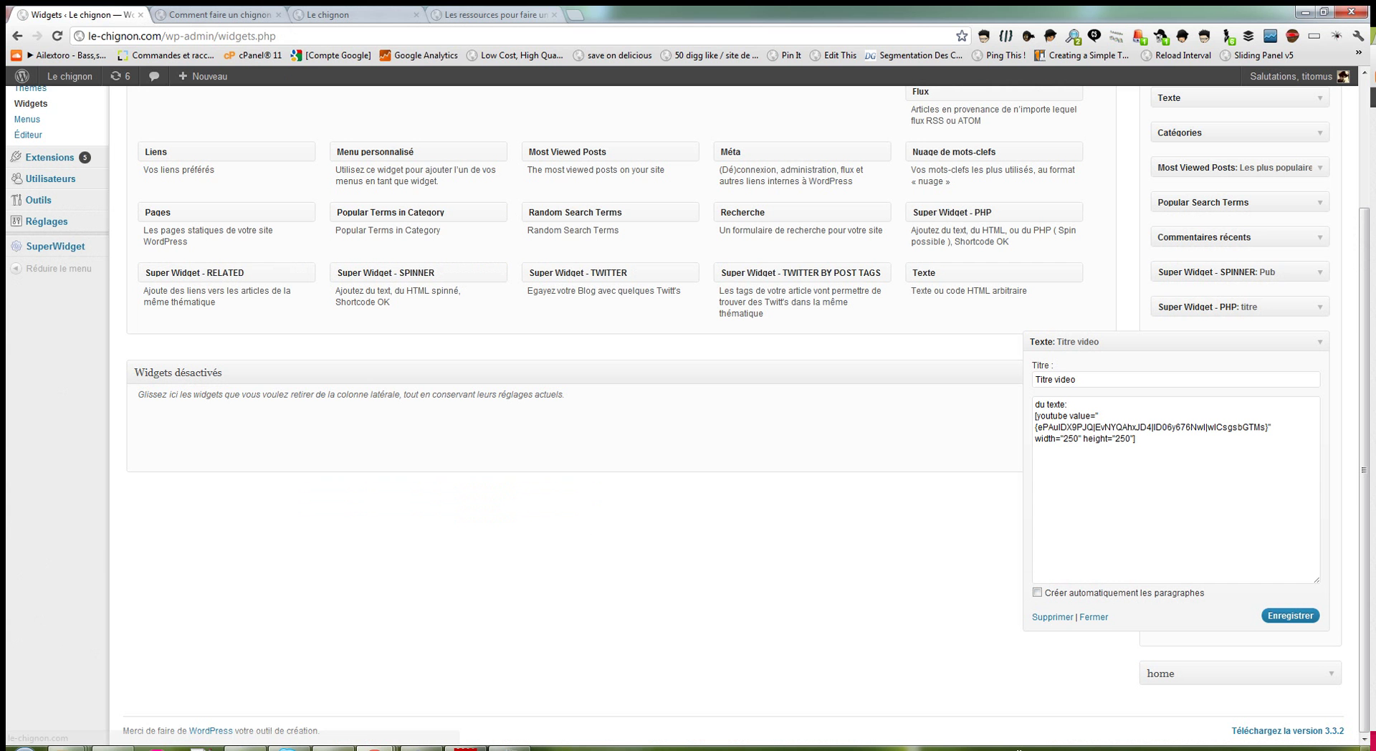
{"action": "left_click", "coordinate": [1035, 417]}
{"action": "right_click", "coordinate": [47, 246]}
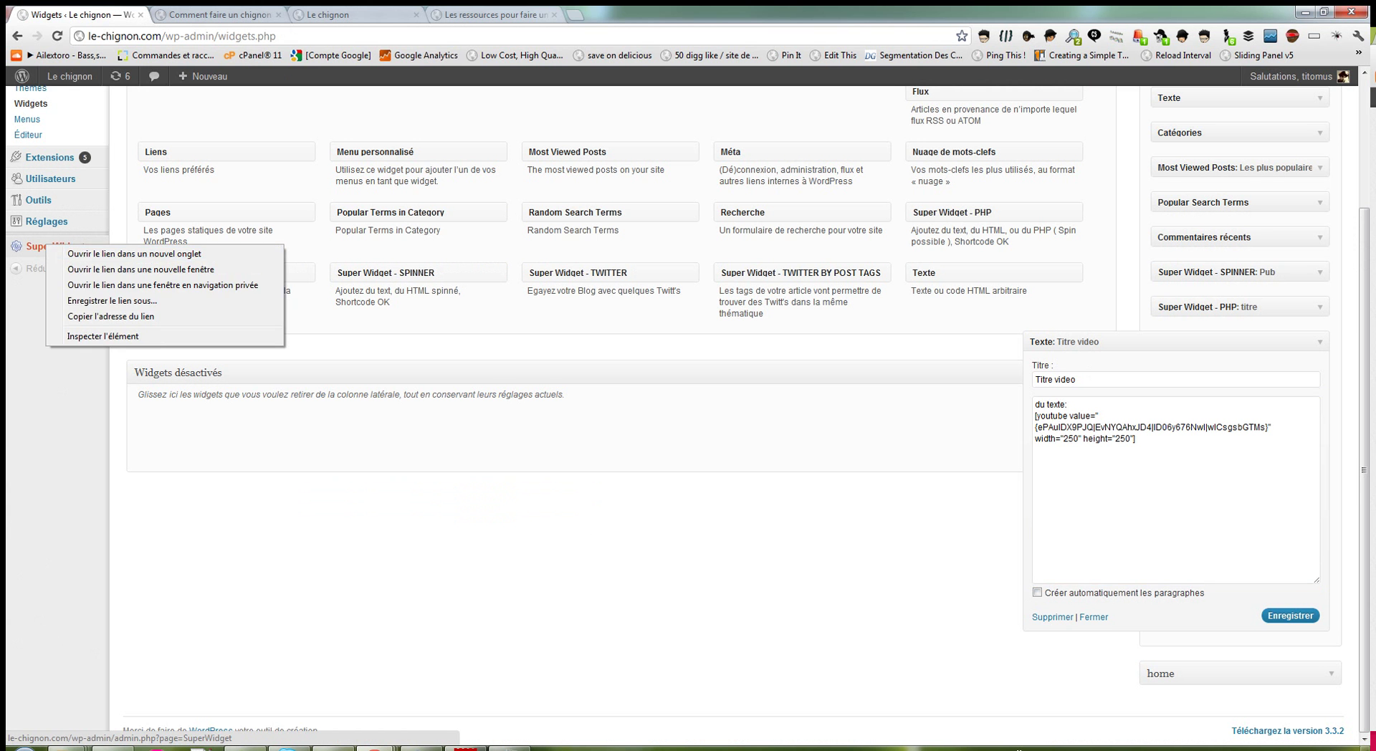
{"action": "left_click", "coordinate": [93, 254]}
{"action": "key", "text": "ctrl+Tab"}
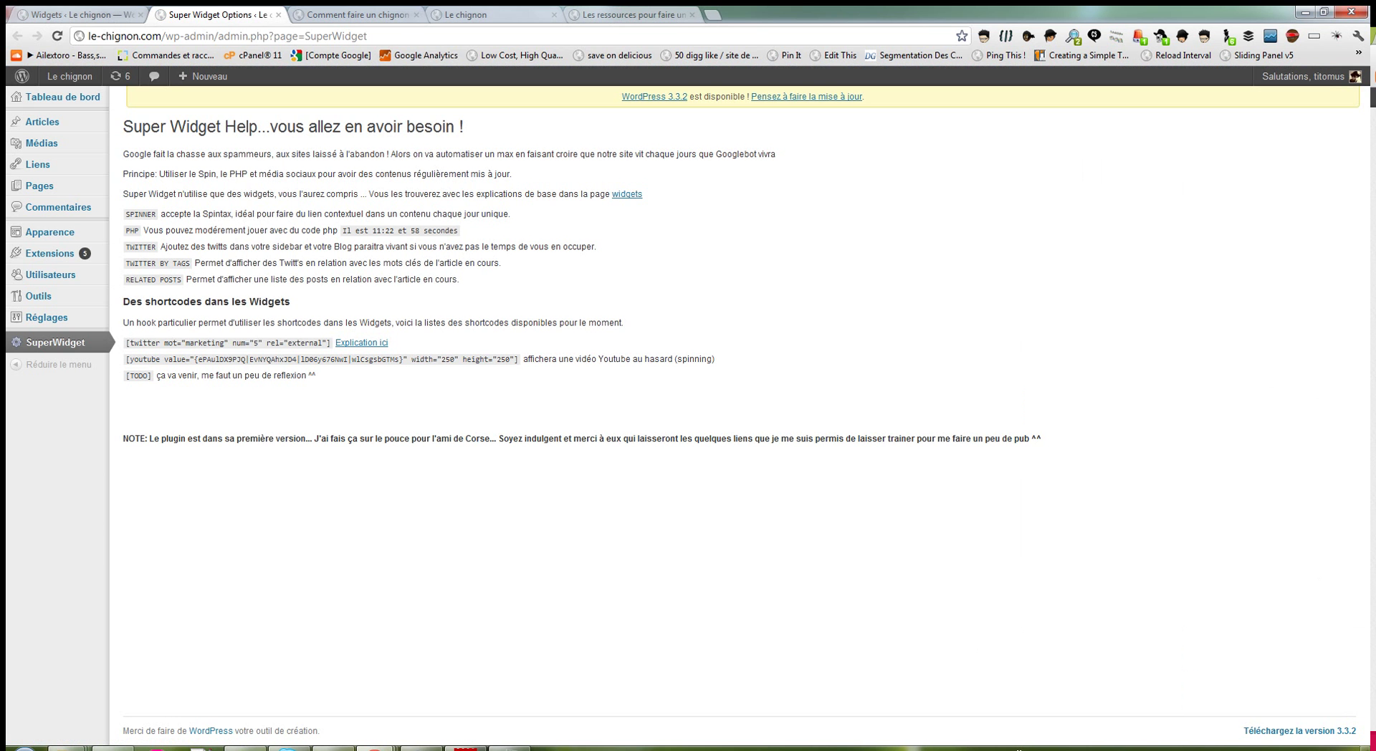
{"action": "left_click_drag", "start_coordinate": [128, 343], "coordinate": [332, 342]}
{"action": "key", "text": "ctrl+c"}
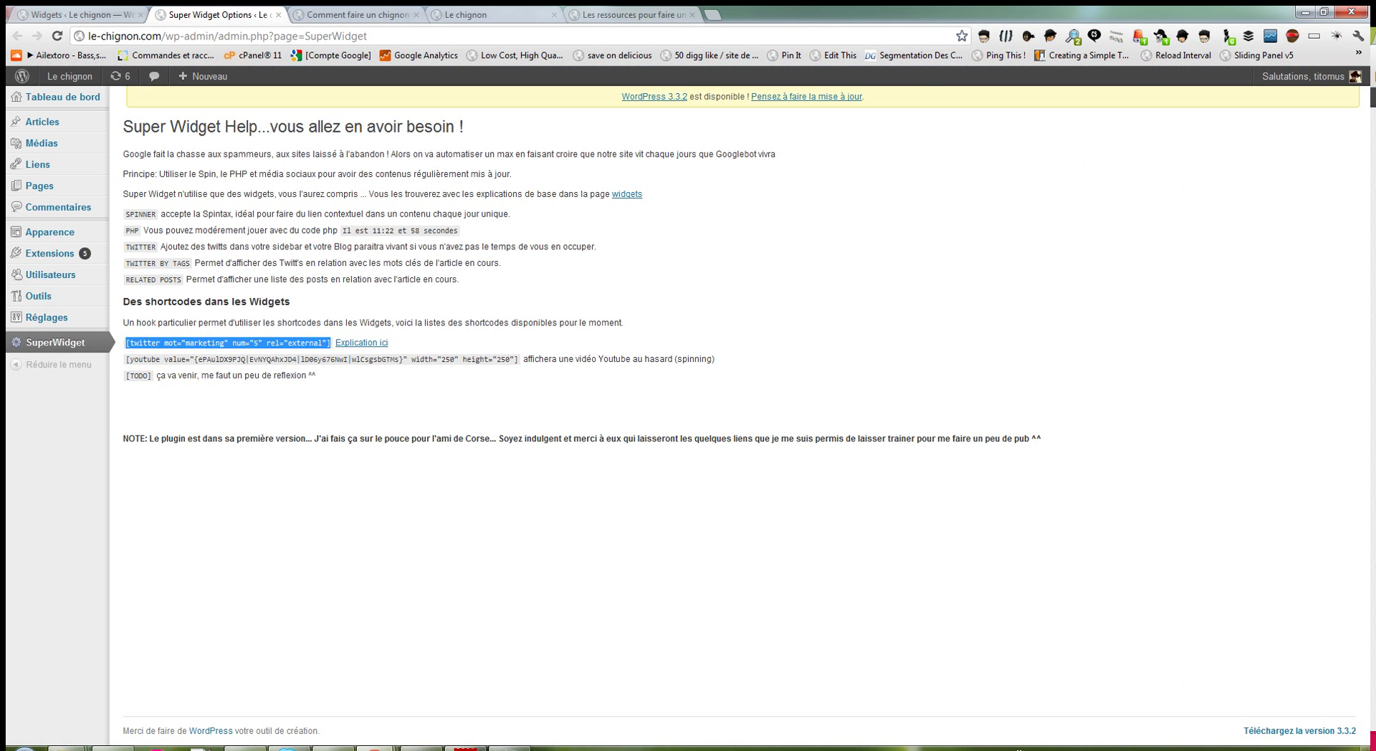
Step: Paste the copied twitter shortcode beneath the youtube shortcode in the Titre video text widget, leaving a blank line between them
{"action": "key", "text": "ctrl+shift+Tab"}
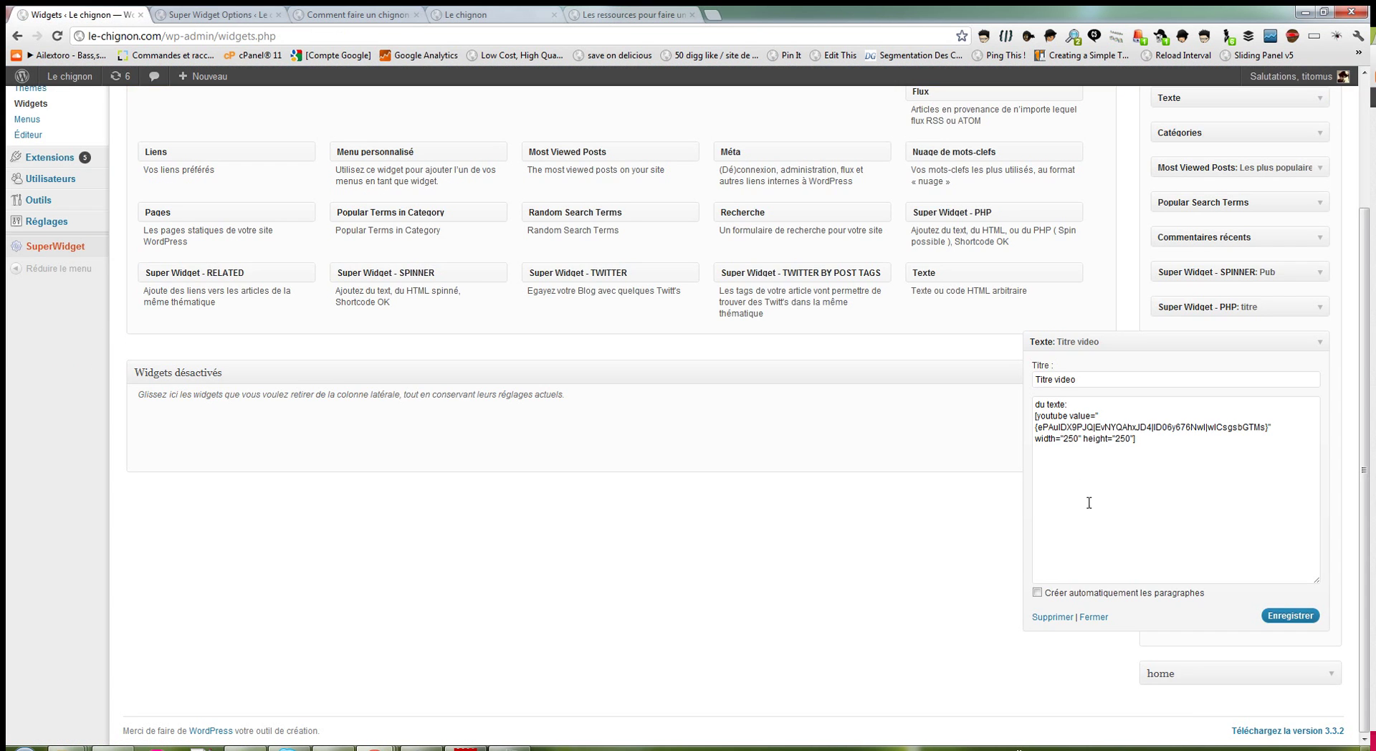
{"action": "left_click", "coordinate": [1142, 449]}
{"action": "key", "text": "Return"}
{"action": "key", "text": "Return"}
{"action": "key", "text": "ctrl+v"}
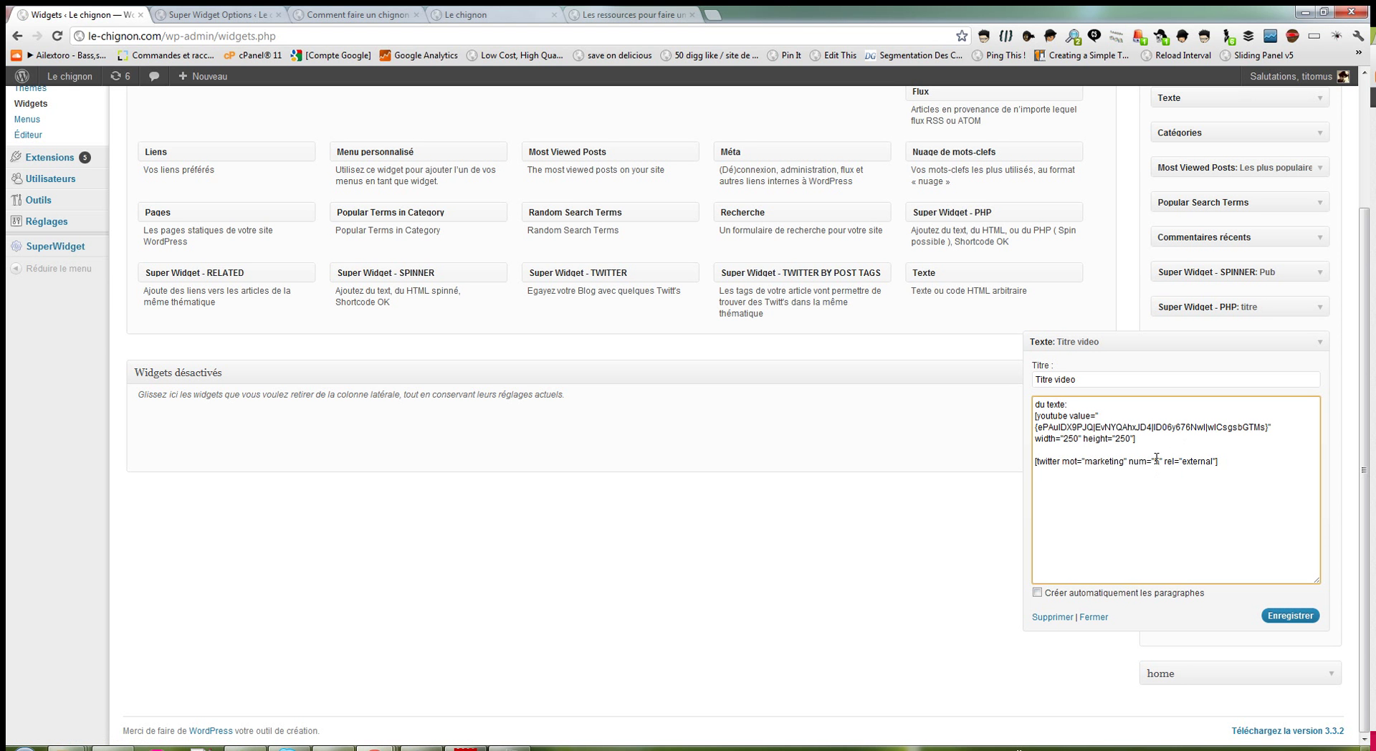
Step: Set the twitter shortcode's num value to "3" and save the Titre video widget
{"action": "double_click", "coordinate": [1158, 461]}
{"action": "type", "text": "3"}
{"action": "left_click", "coordinate": [1093, 465]}
{"action": "left_click", "coordinate": [1290, 615]}
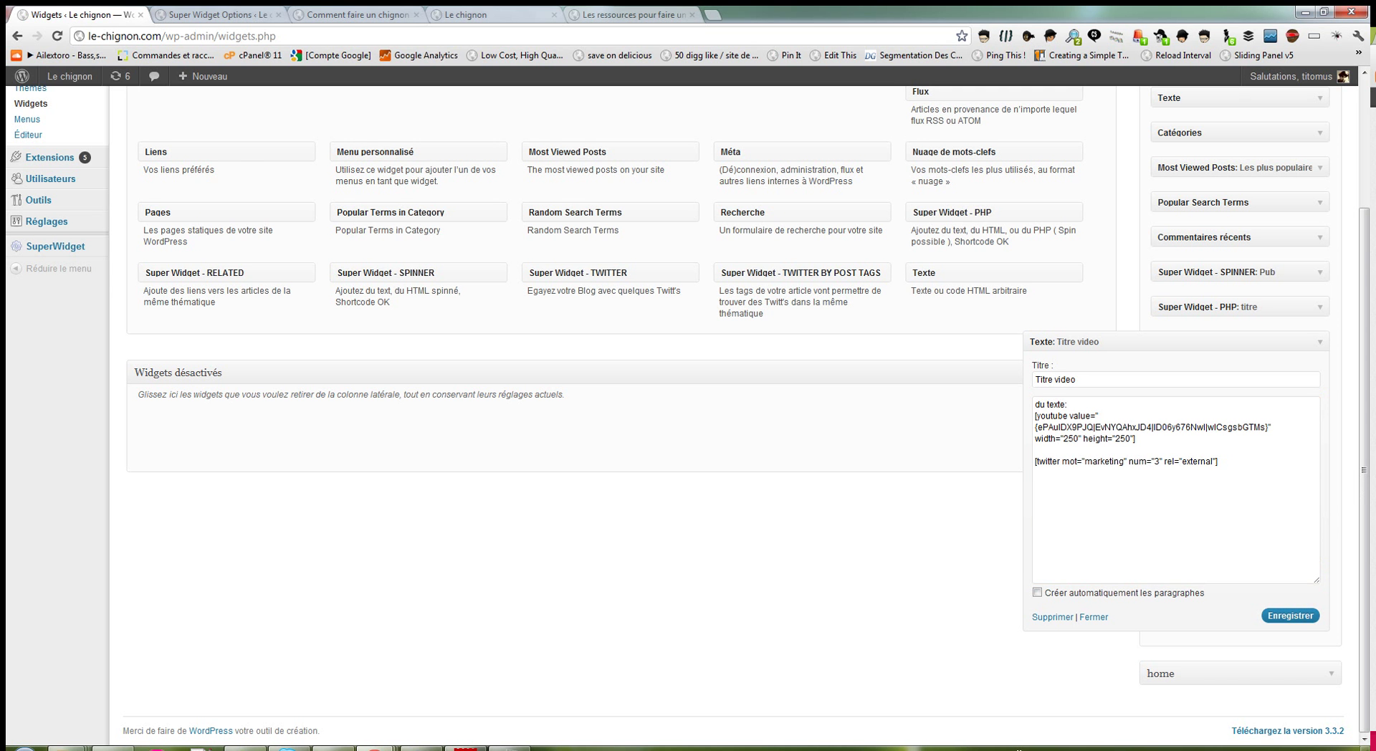
Step: Reload the chignon banane article and examine the tweets displayed under the video in the Titre video widget
{"action": "left_click", "coordinate": [215, 14]}
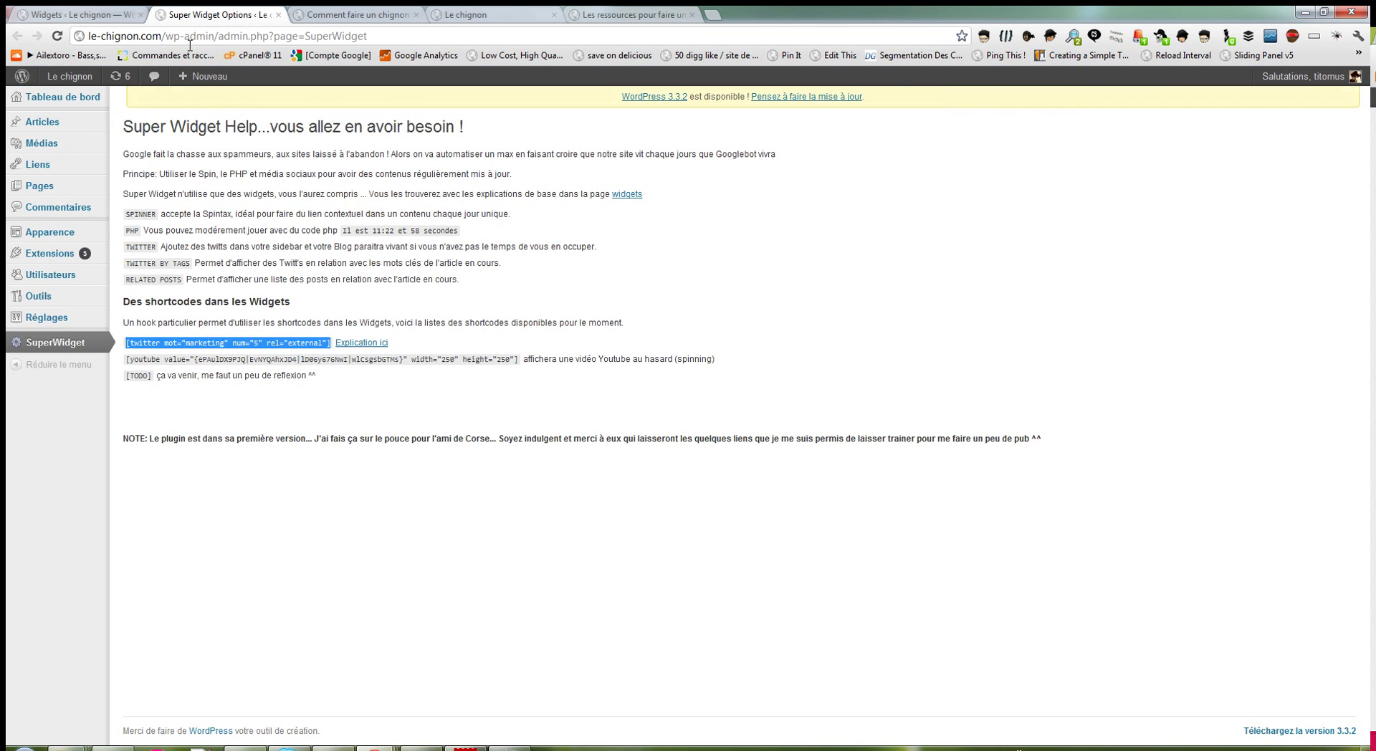
{"action": "key", "text": "ctrl+Tab"}
{"action": "key", "text": "F5"}
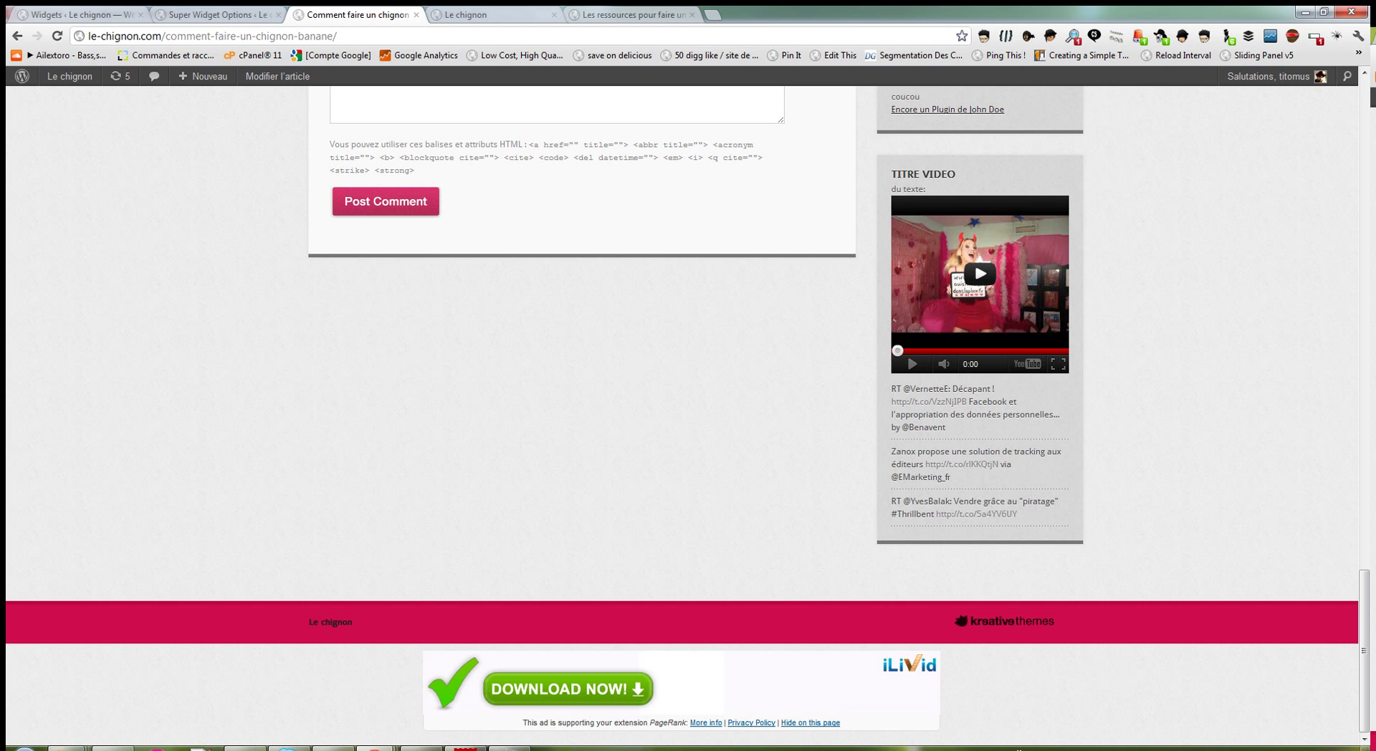
{"action": "left_click_drag", "start_coordinate": [903, 478], "coordinate": [942, 477]}
{"action": "left_click", "coordinate": [925, 477]}
Step: Inspect the HTML of the first tweet's link in the Titre video widget and examine its rel attribute
{"action": "right_click", "coordinate": [936, 403]}
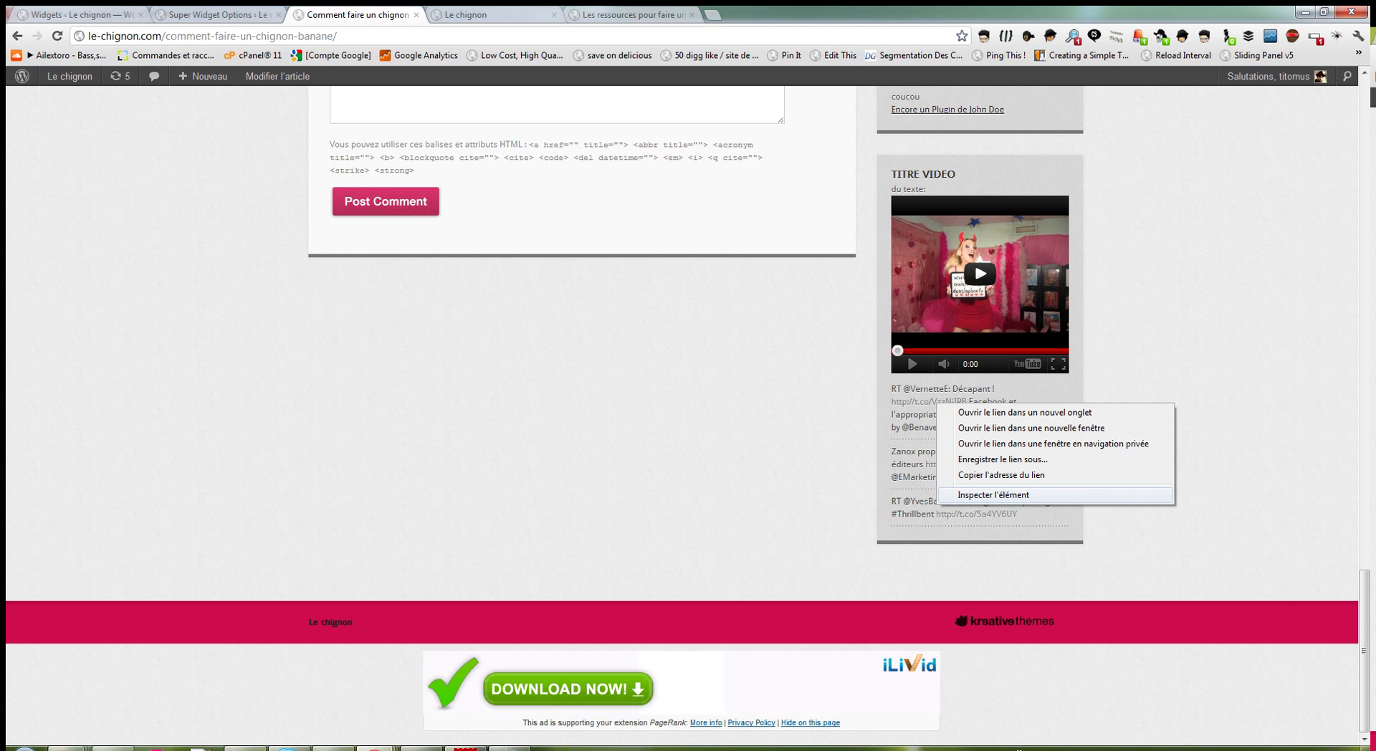
{"action": "left_click", "coordinate": [993, 495]}
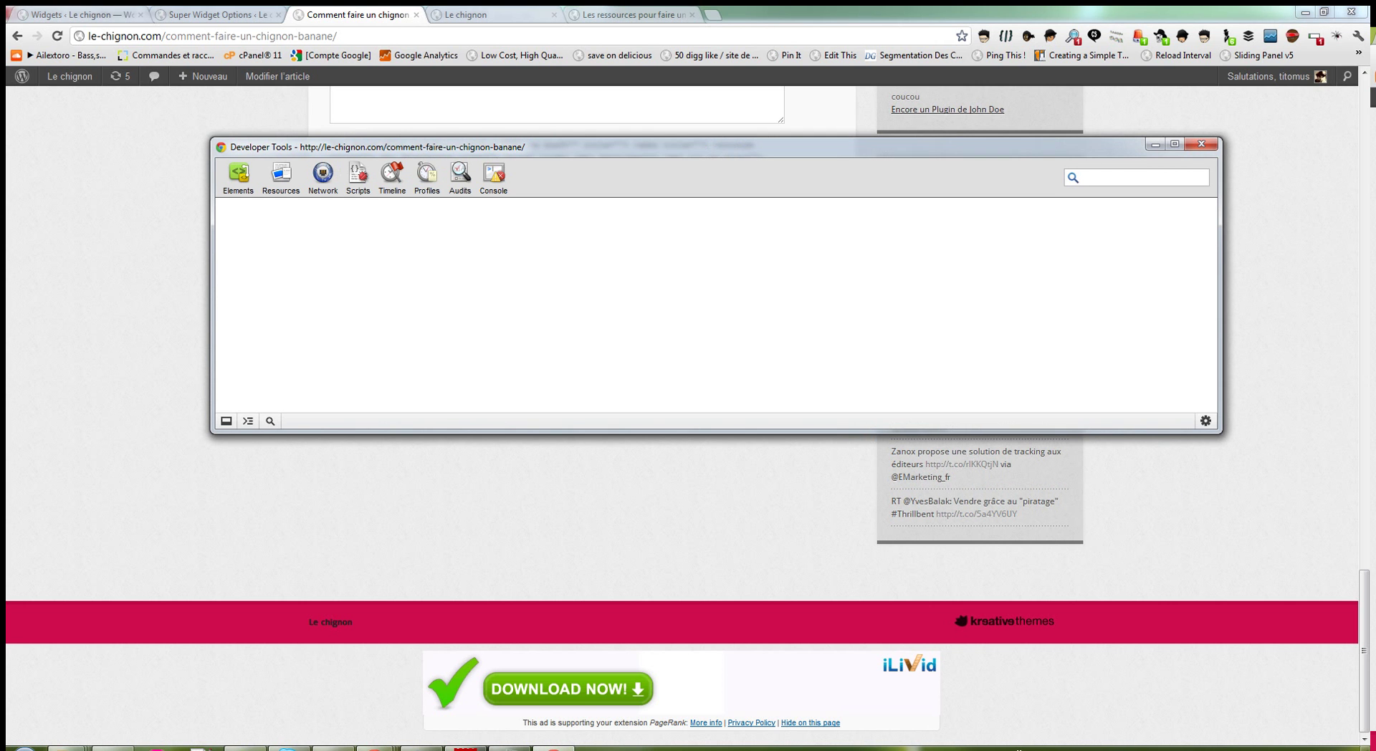
{"action": "left_click_drag", "start_coordinate": [716, 146], "coordinate": [667, 205]}
{"action": "left_click", "coordinate": [1152, 202]}
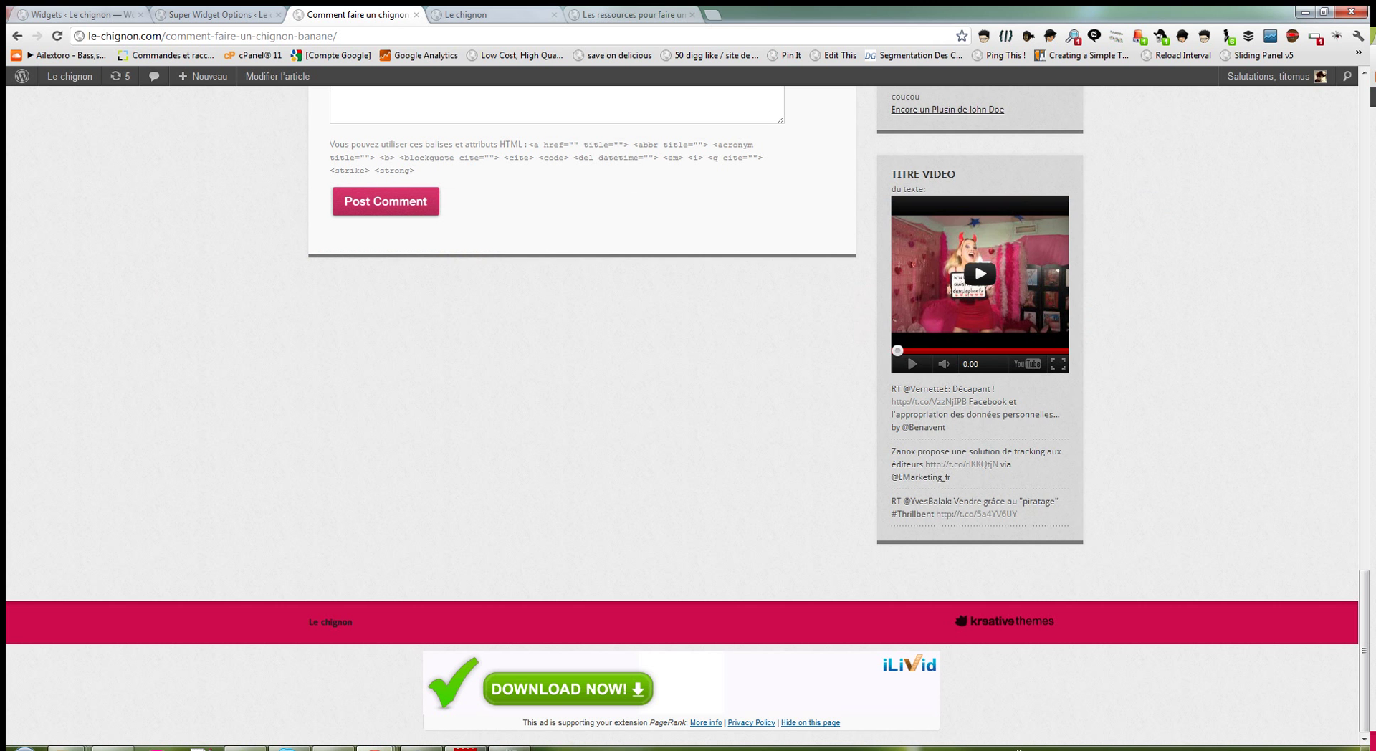
{"action": "right_click", "coordinate": [945, 401]}
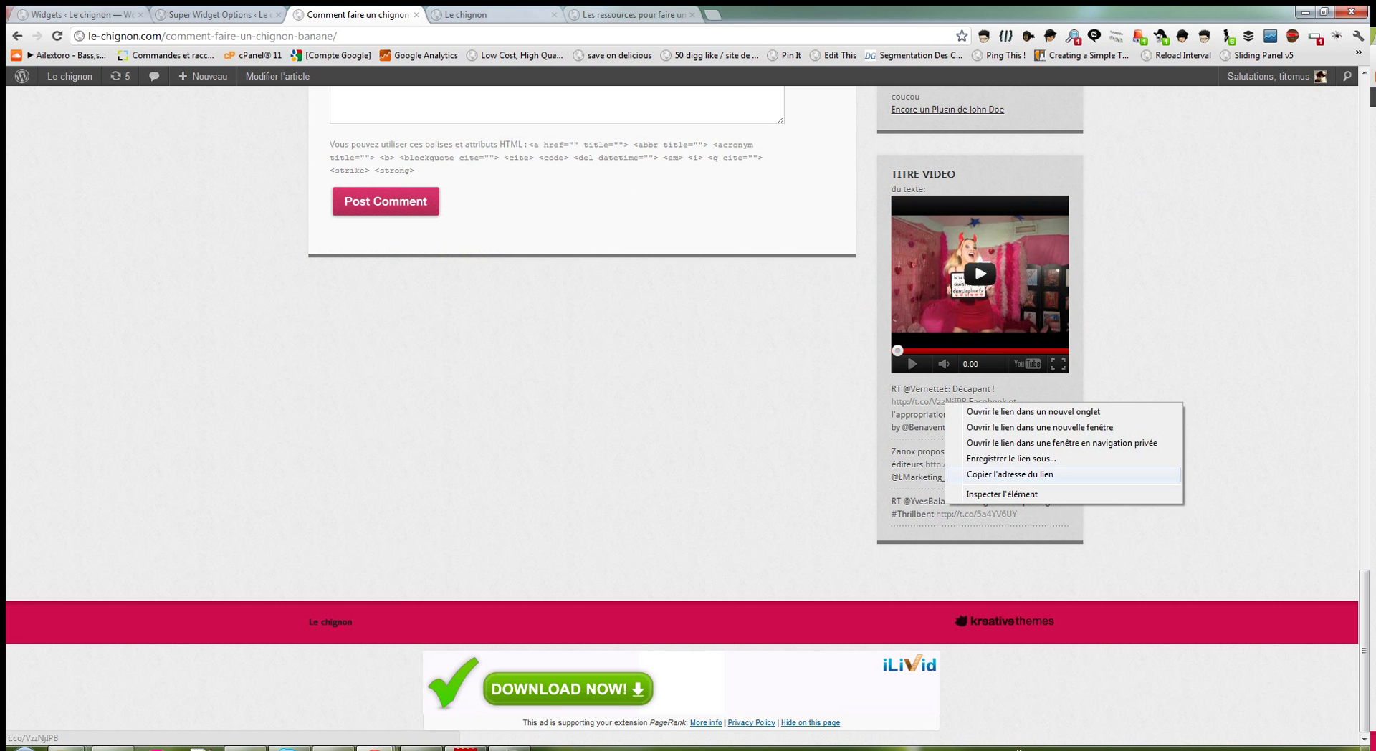
{"action": "left_click", "coordinate": [993, 494]}
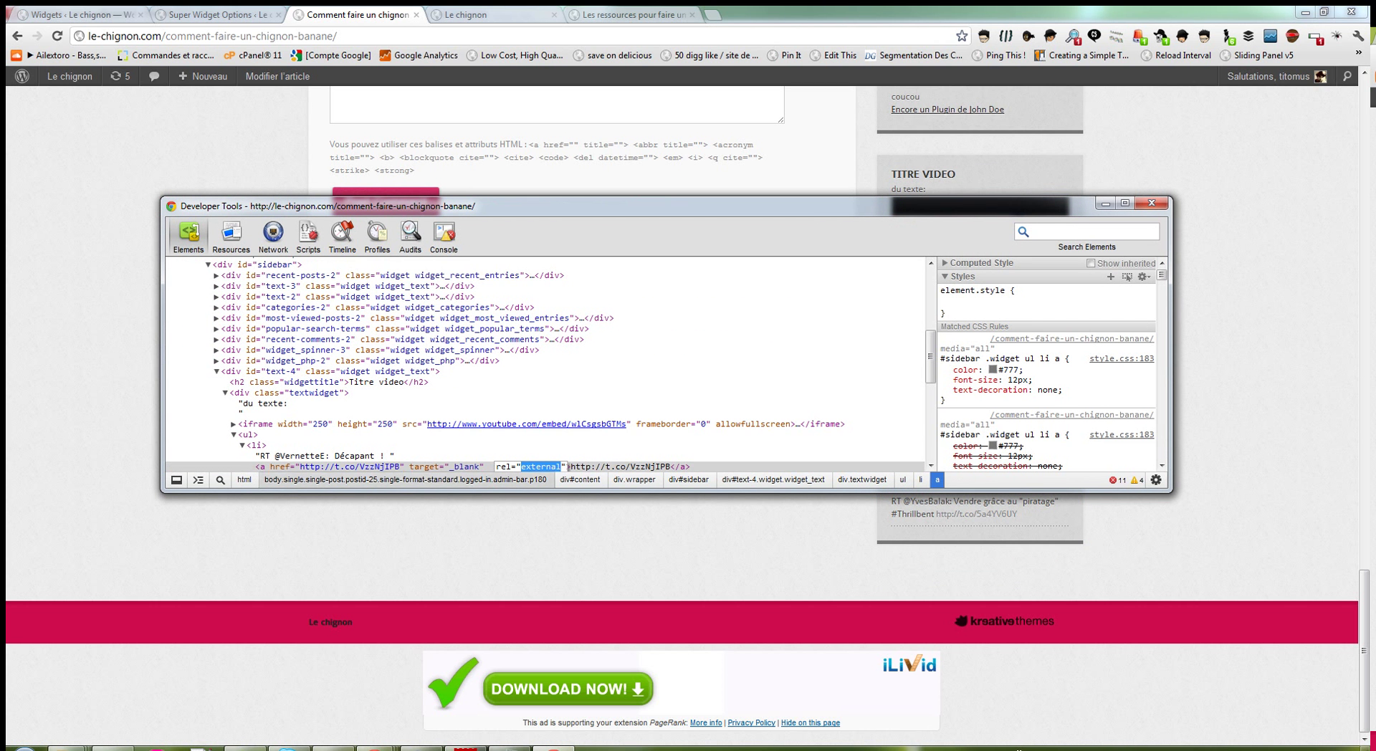
{"action": "double_click", "coordinate": [521, 467]}
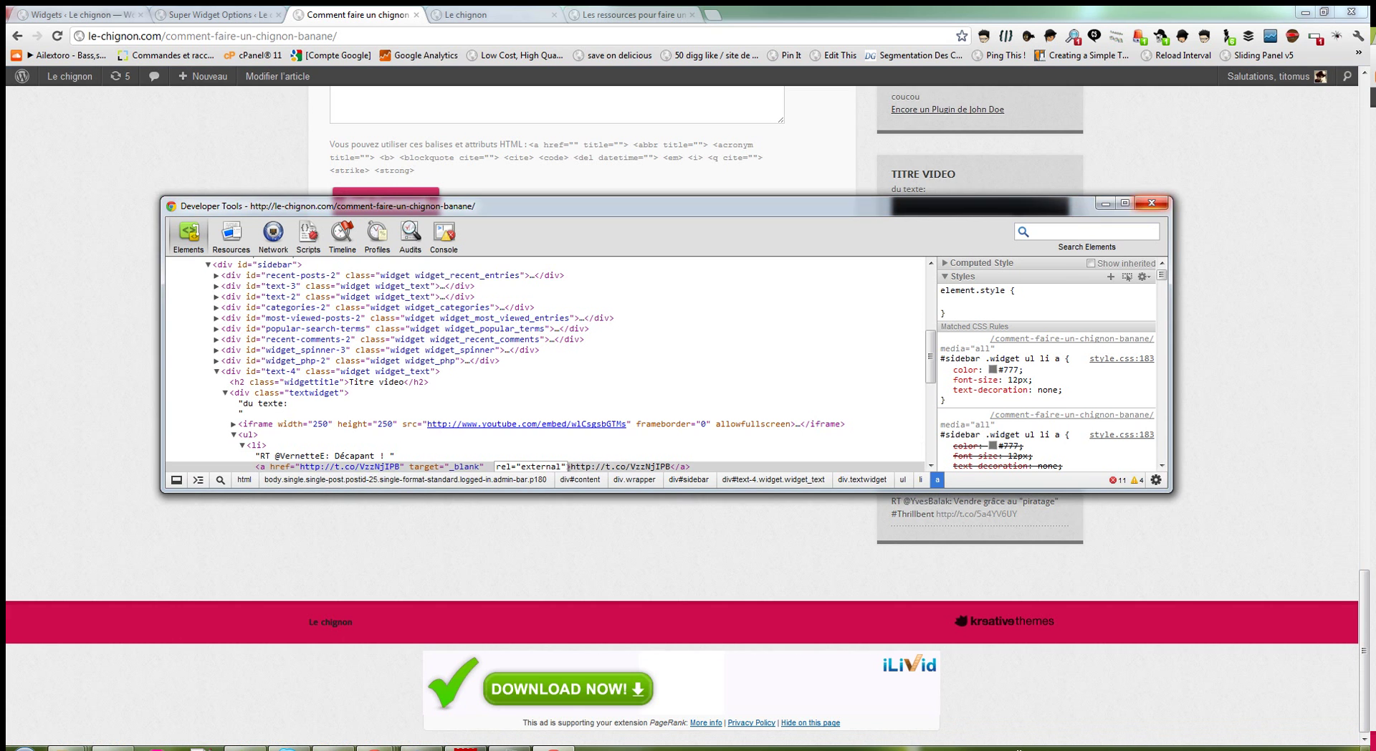
{"action": "key", "text": "F12"}
Step: In the Titre video widget's twitter shortcode, set rel to "nofollow" and mot to "seo", and save the widget
{"action": "left_click", "coordinate": [215, 14]}
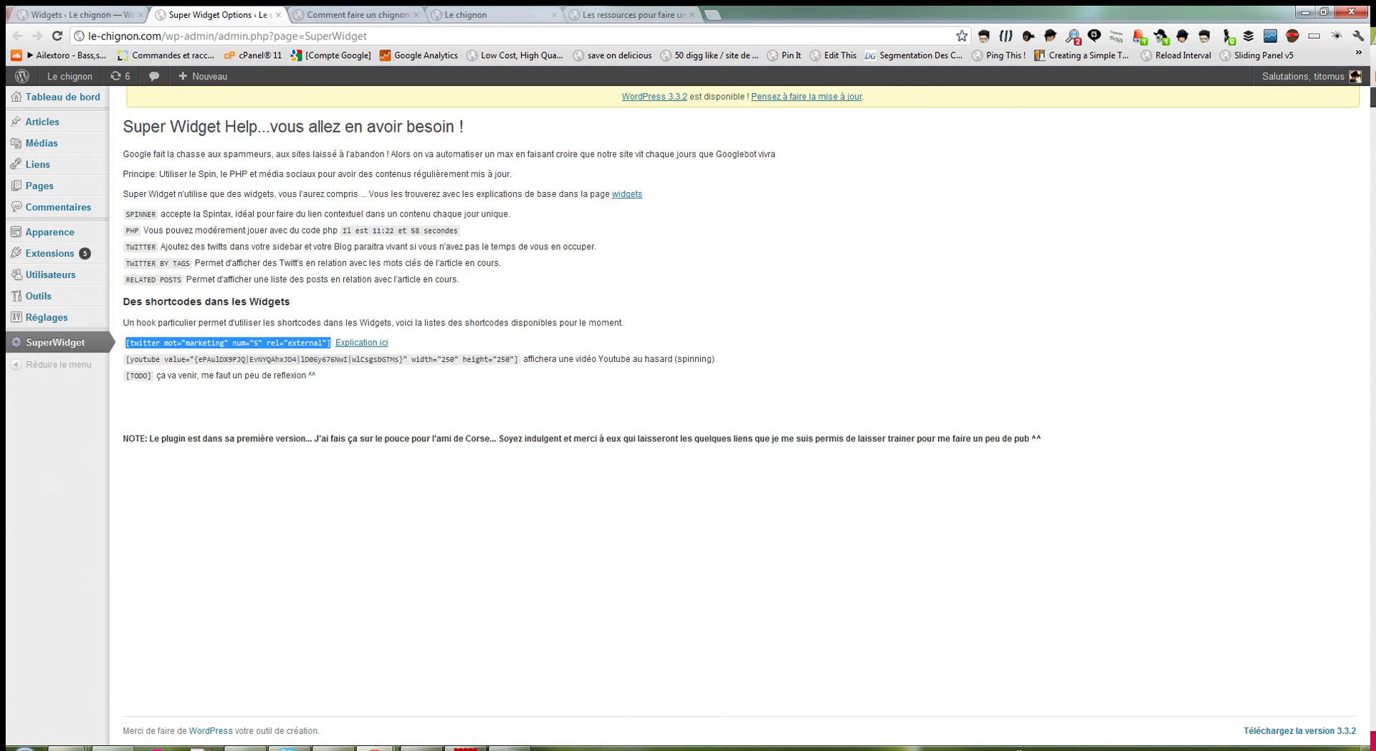
{"action": "left_click", "coordinate": [79, 14]}
{"action": "double_click", "coordinate": [1196, 461]}
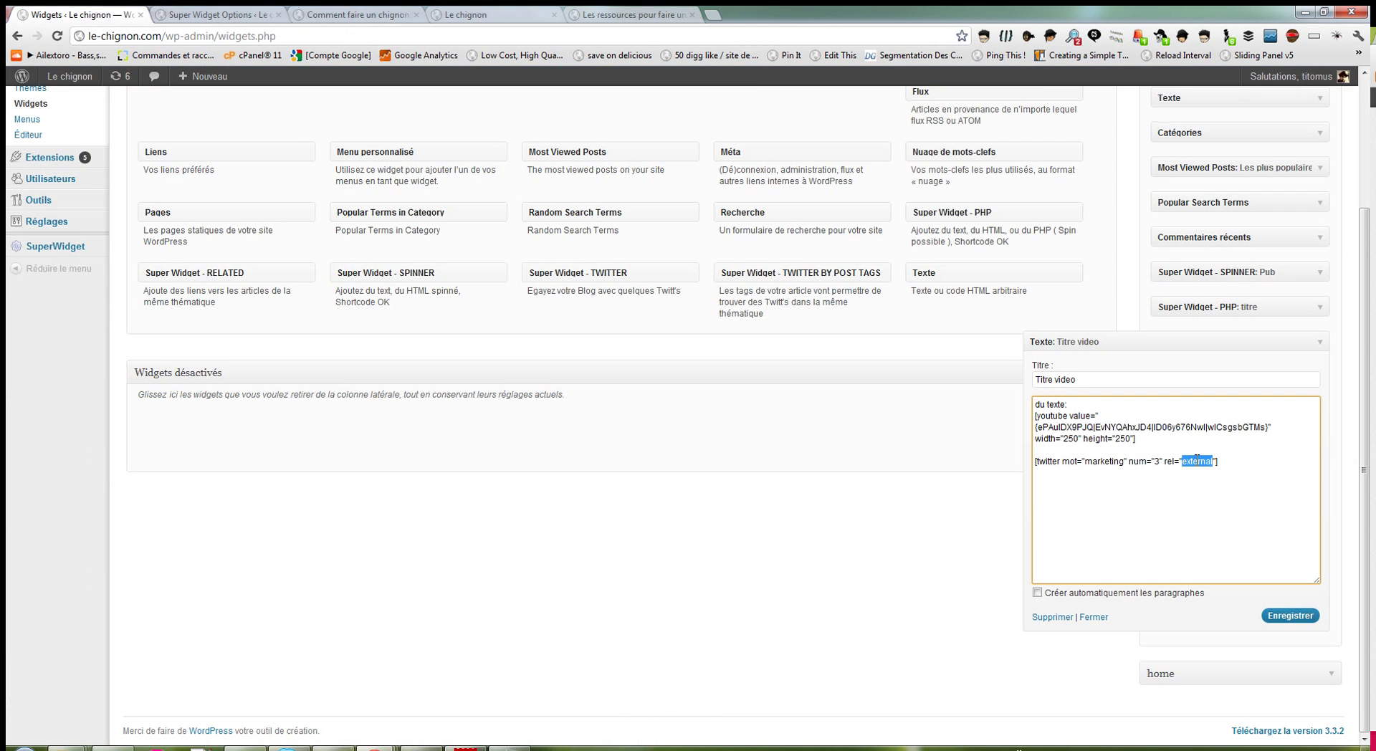
{"action": "type", "text": "nofollow"}
{"action": "double_click", "coordinate": [1102, 462]}
{"action": "type", "text": "seo"}
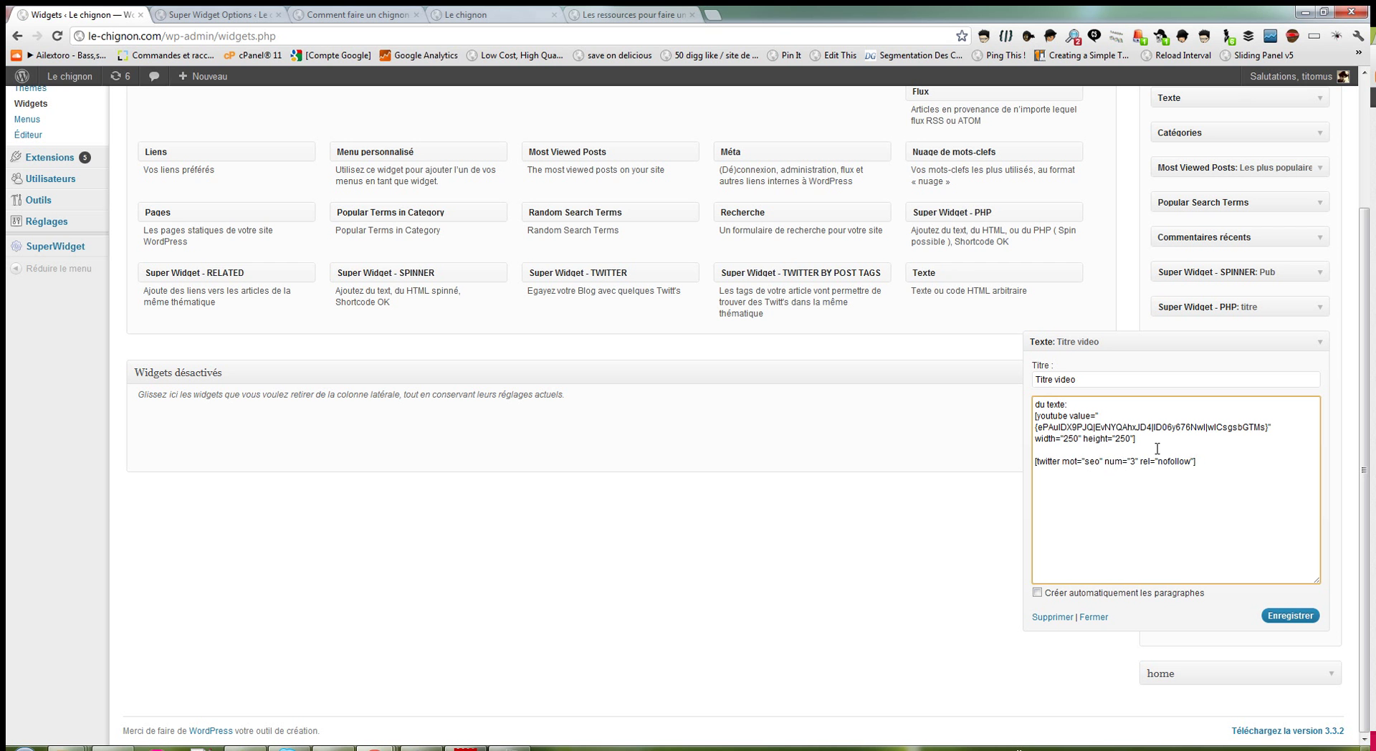
{"action": "left_click", "coordinate": [1290, 615]}
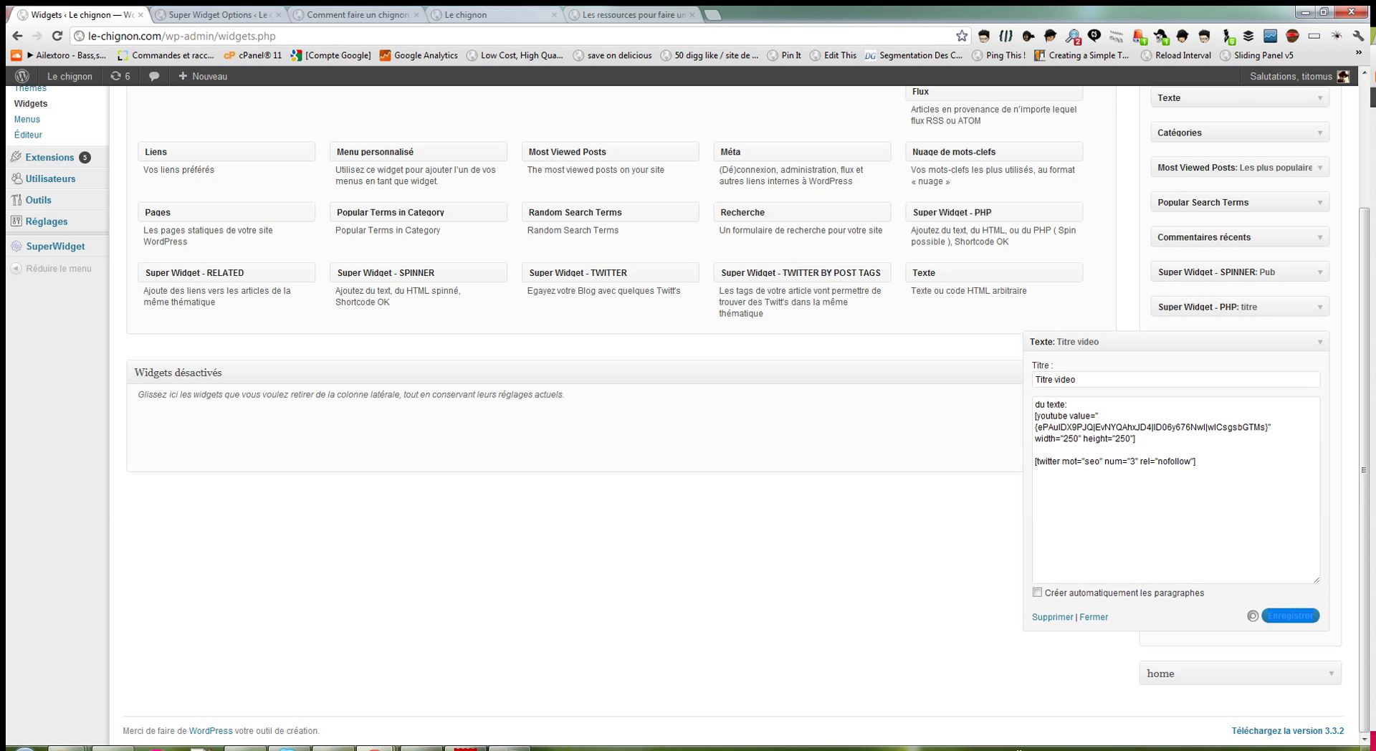
Step: Reload the chignon banane article and inspect the rel attribute of the third tweet's link in the Titre video widget
{"action": "left_click", "coordinate": [354, 14]}
{"action": "key", "text": "F5"}
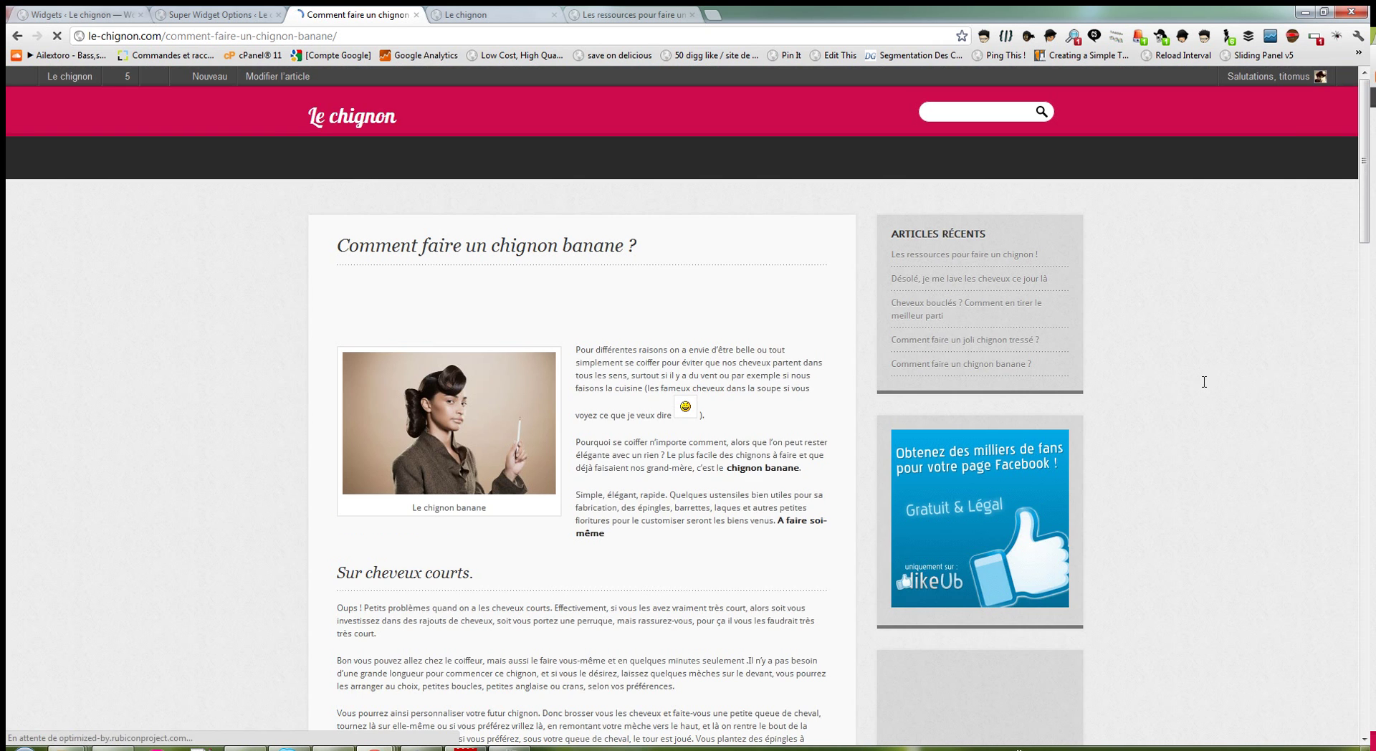
{"action": "scroll", "coordinate": [477, 513], "scroll_direction": "down", "scroll_amount": 15}
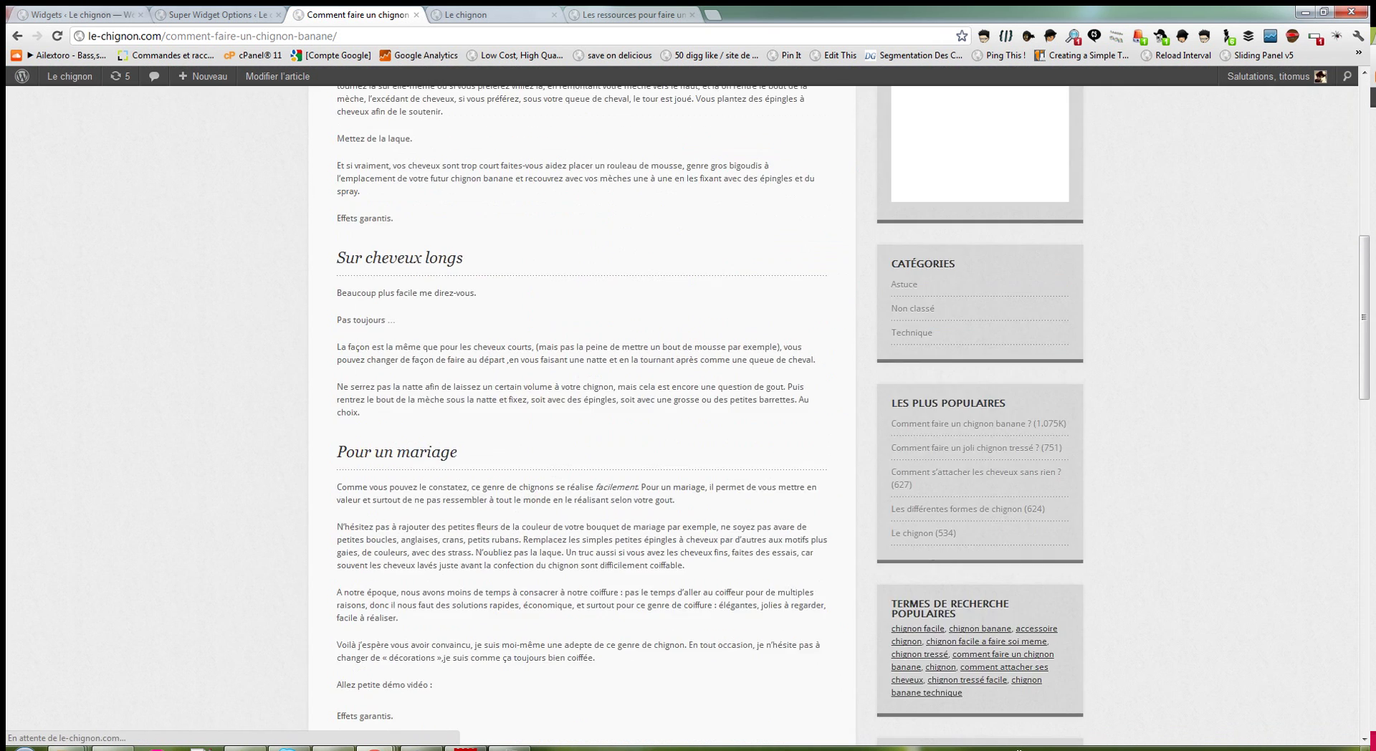
{"action": "scroll", "coordinate": [478, 513], "scroll_direction": "down", "scroll_amount": 12}
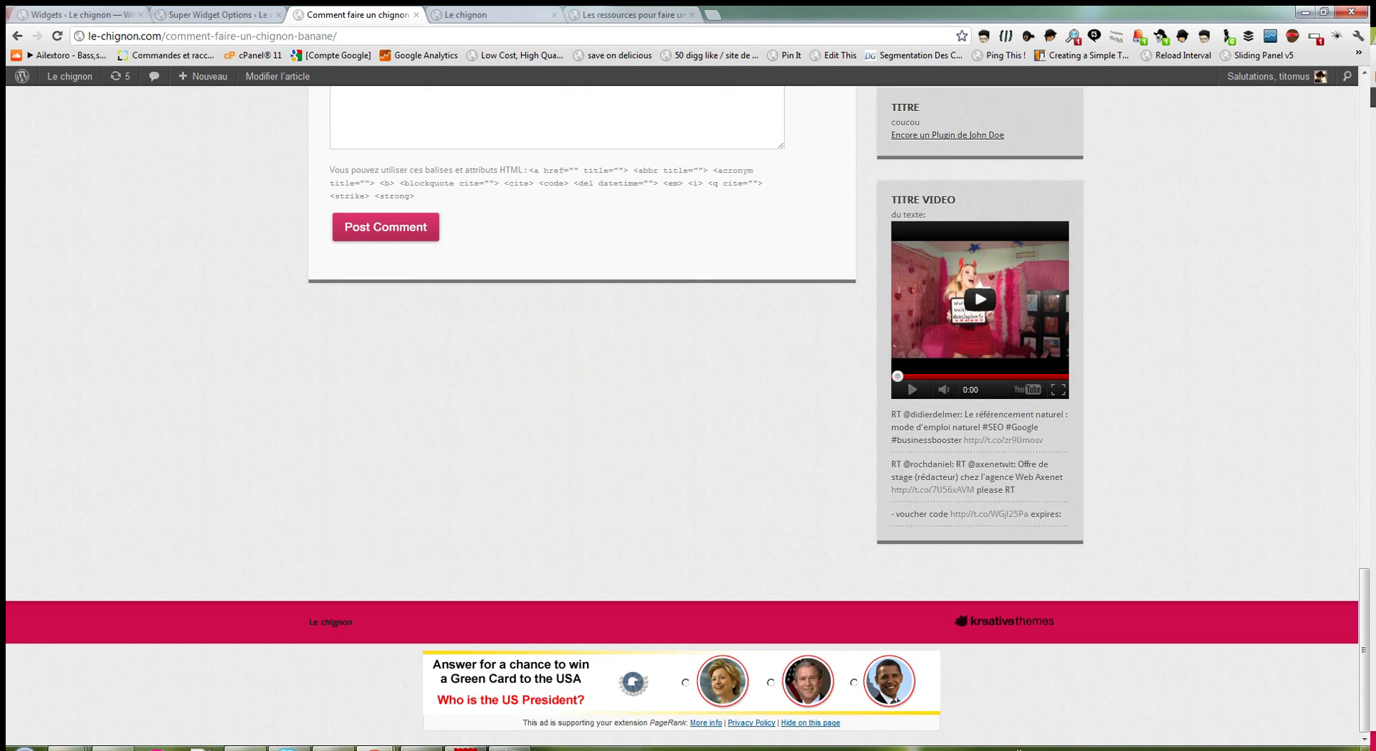
{"action": "double_click", "coordinate": [993, 428]}
{"action": "right_click", "coordinate": [973, 515]}
{"action": "left_click", "coordinate": [1030, 608]}
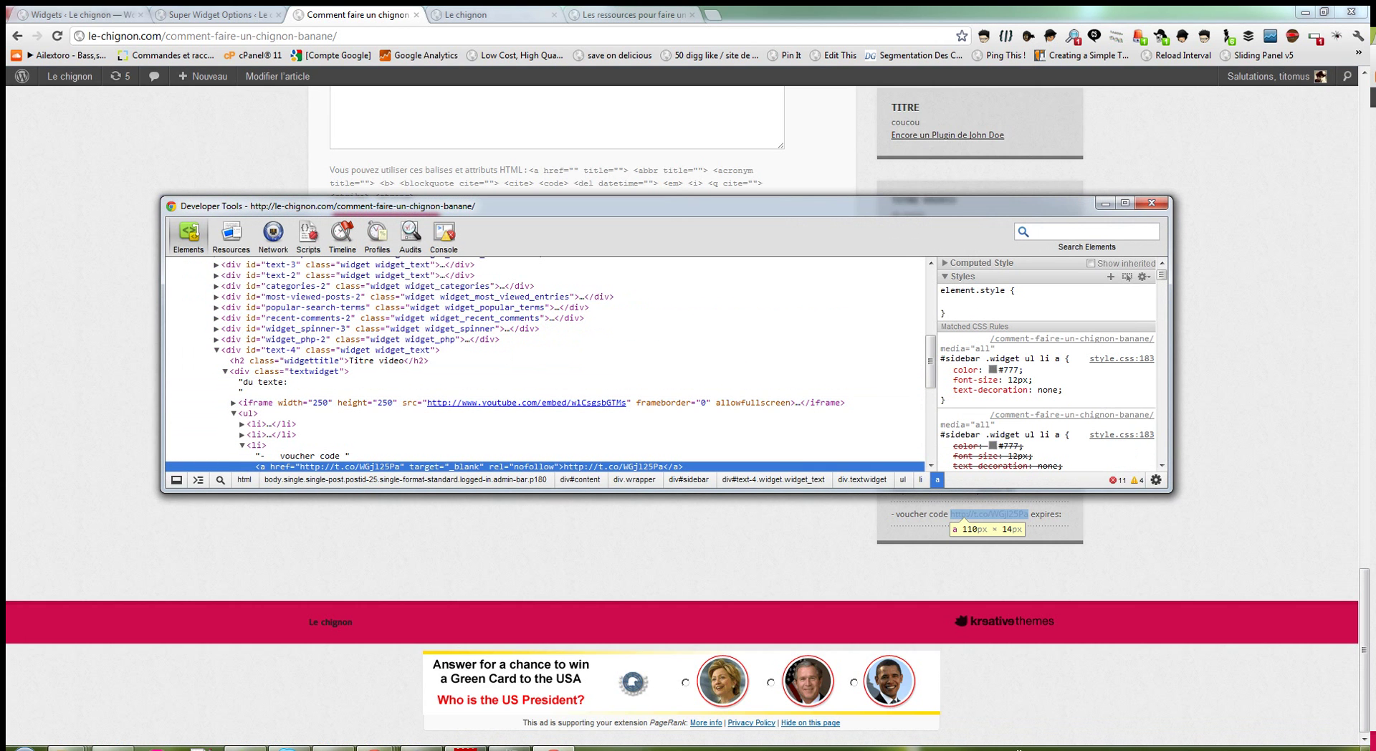
{"action": "double_click", "coordinate": [534, 466]}
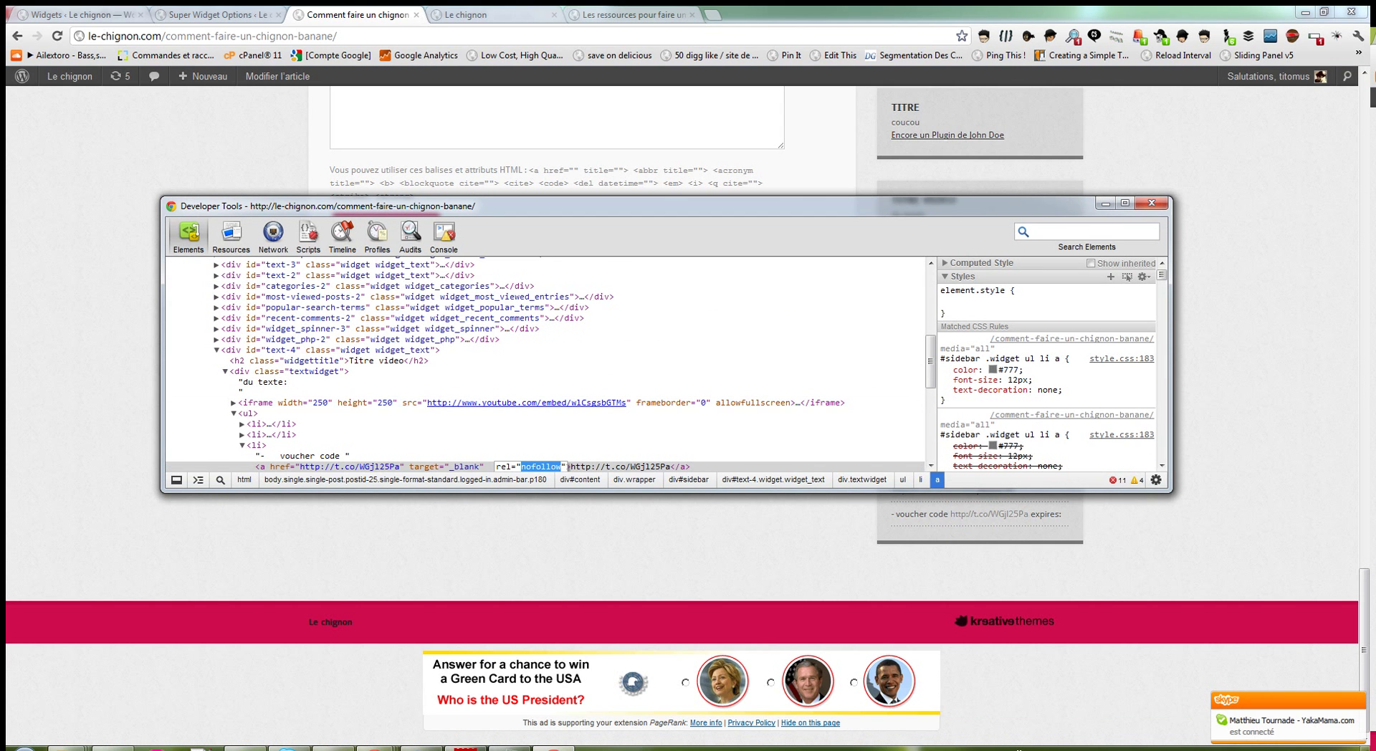
Step: Change the twitter shortcode's rel value to "dofollow" in the Titre video widget and save it
{"action": "left_click", "coordinate": [75, 14]}
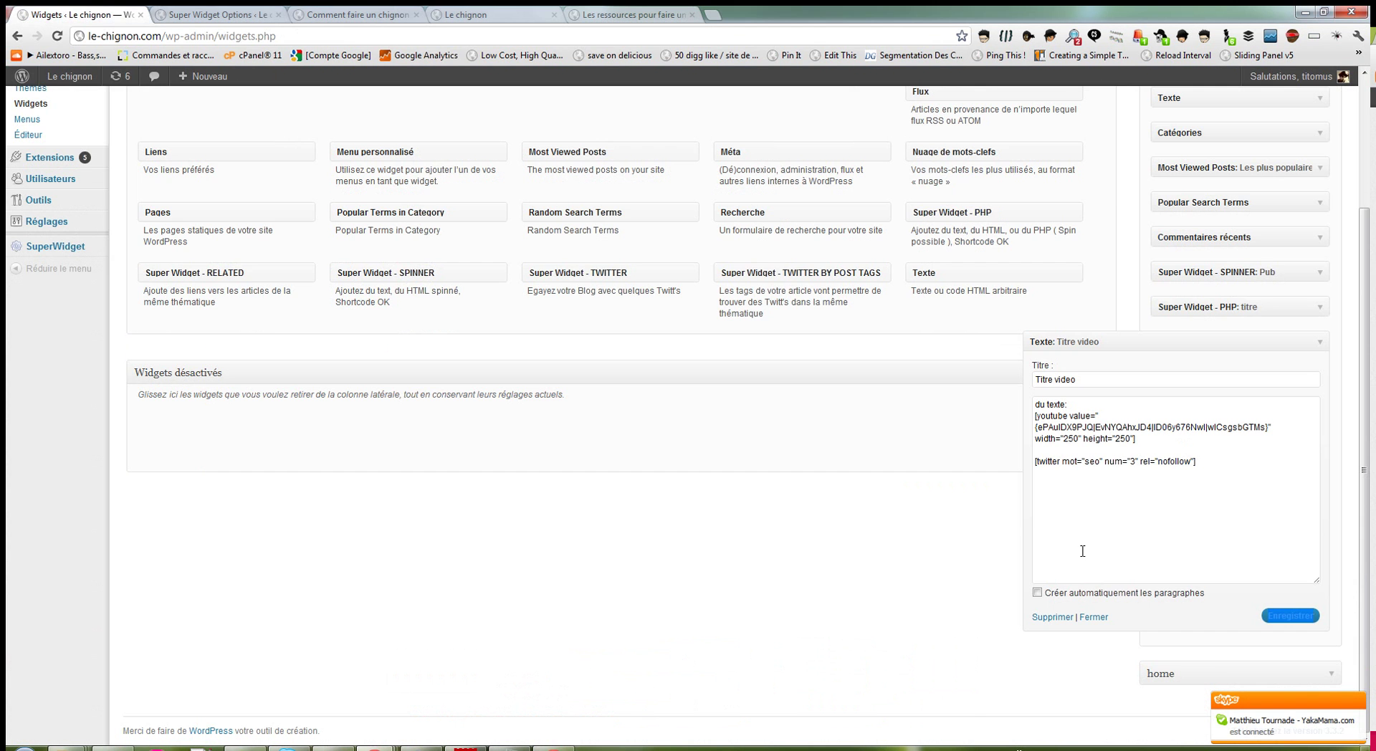
{"action": "left_click", "coordinate": [1167, 461]}
{"action": "left_click_drag", "start_coordinate": [1157, 461], "coordinate": [1161, 461]}
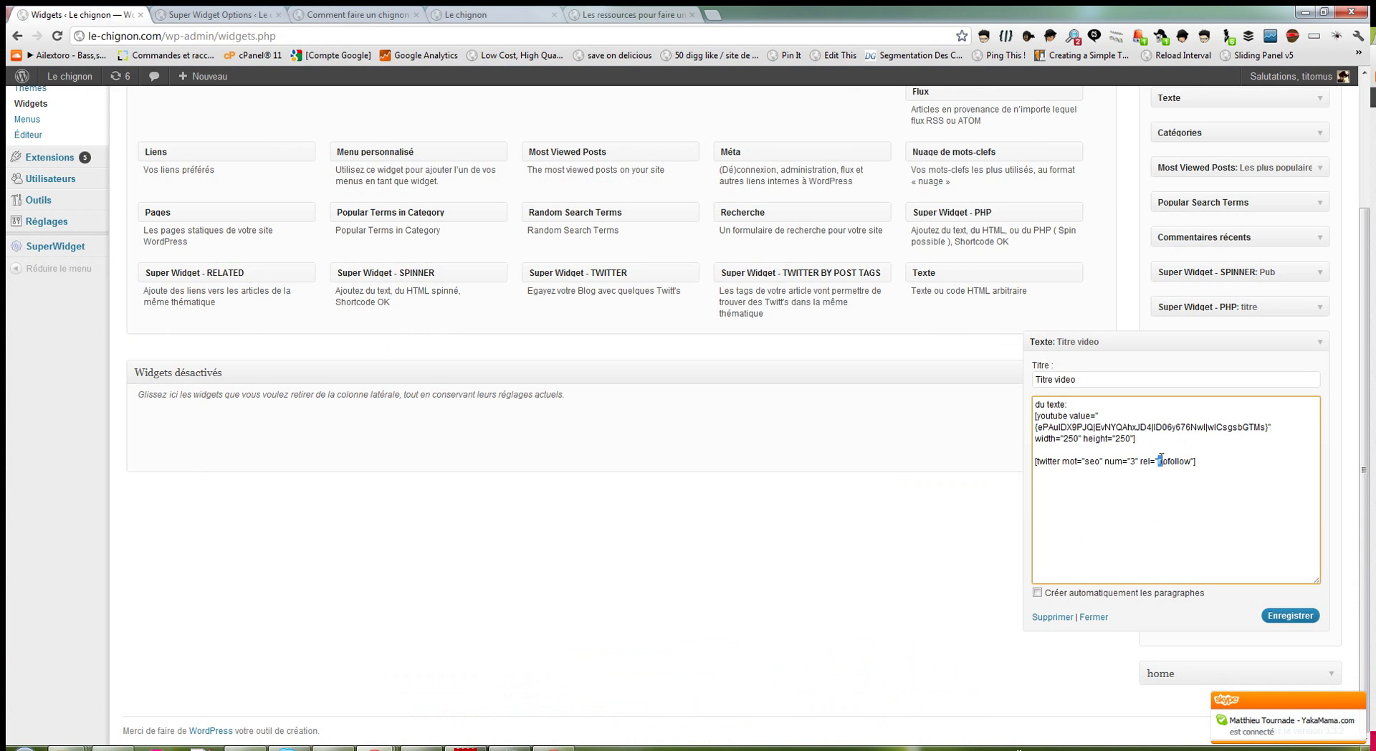
{"action": "type", "text": "d"}
{"action": "left_click", "coordinate": [1291, 616]}
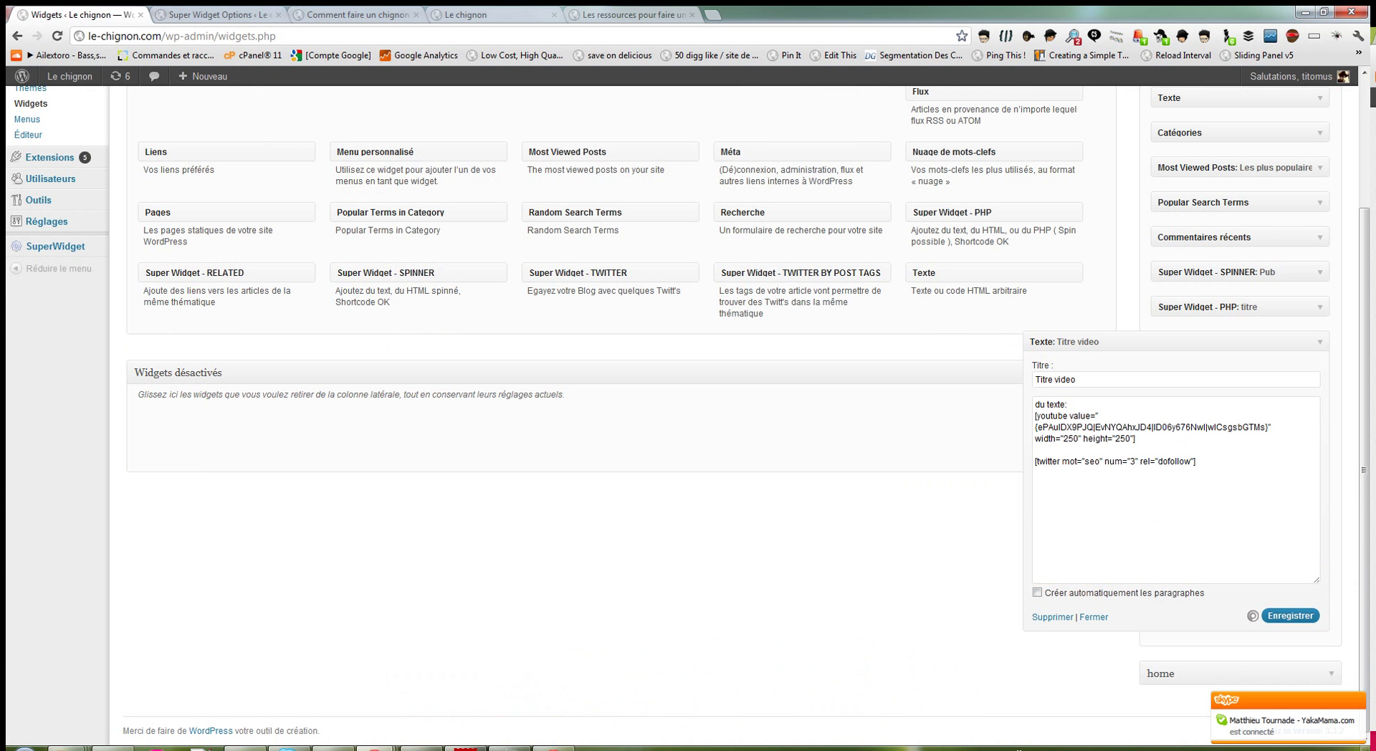
Step: Reload the Le chignon page and inspect the rel attribute of the first tweet's link under the video
{"action": "left_click", "coordinate": [466, 15]}
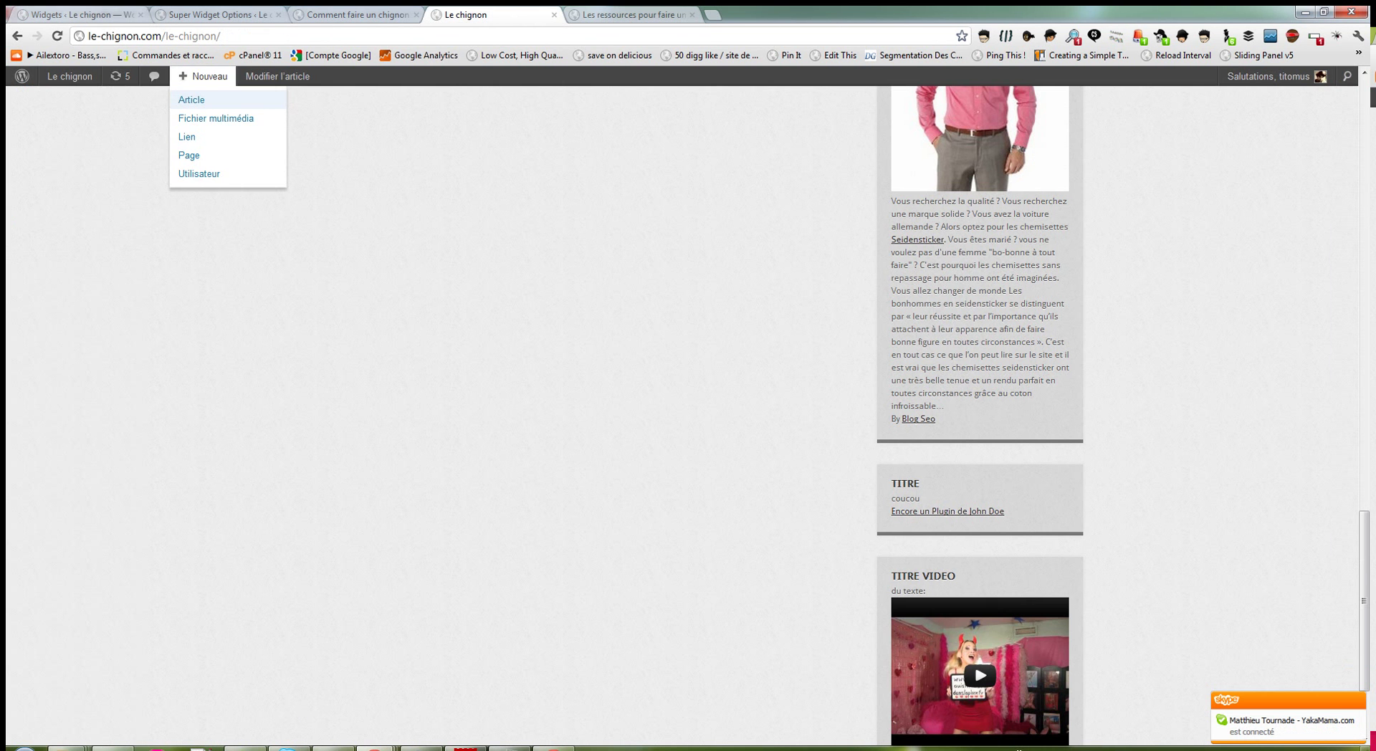
{"action": "key", "text": "F5"}
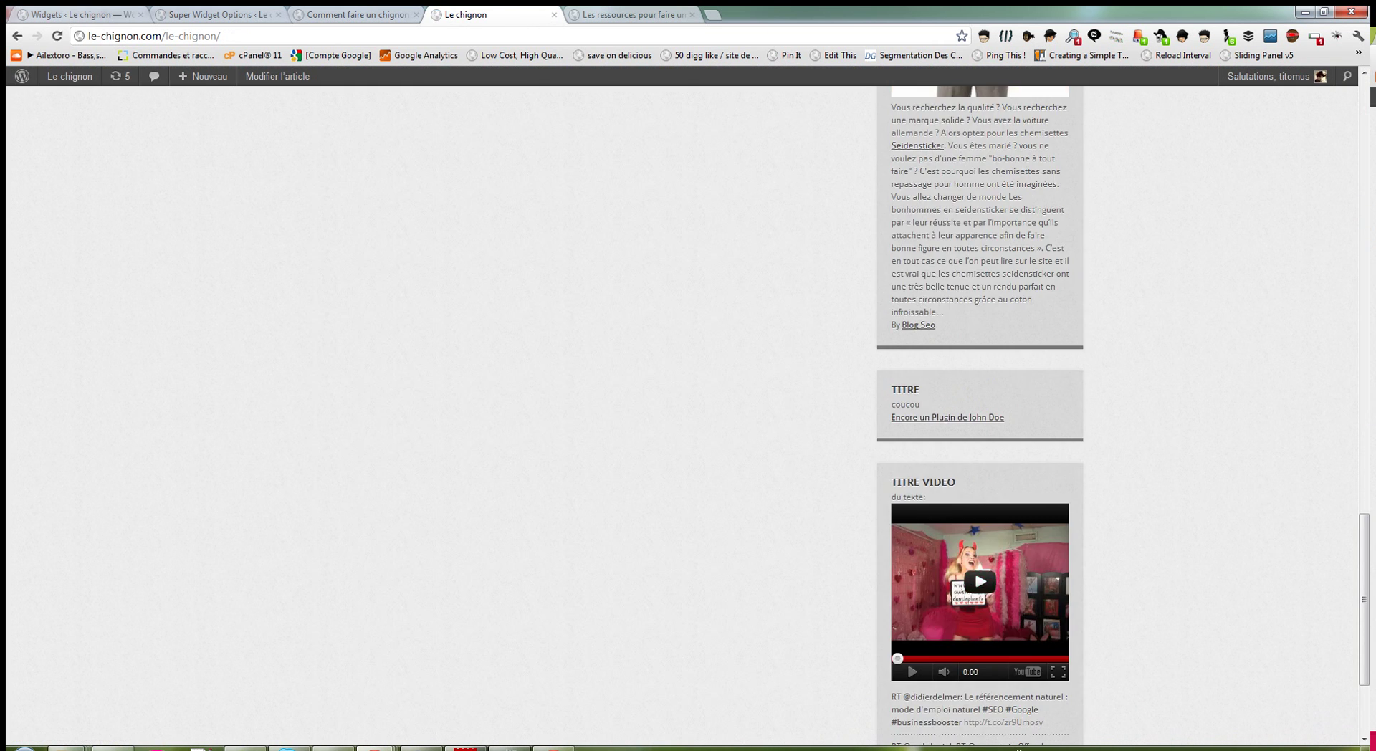
{"action": "right_click", "coordinate": [1003, 542]}
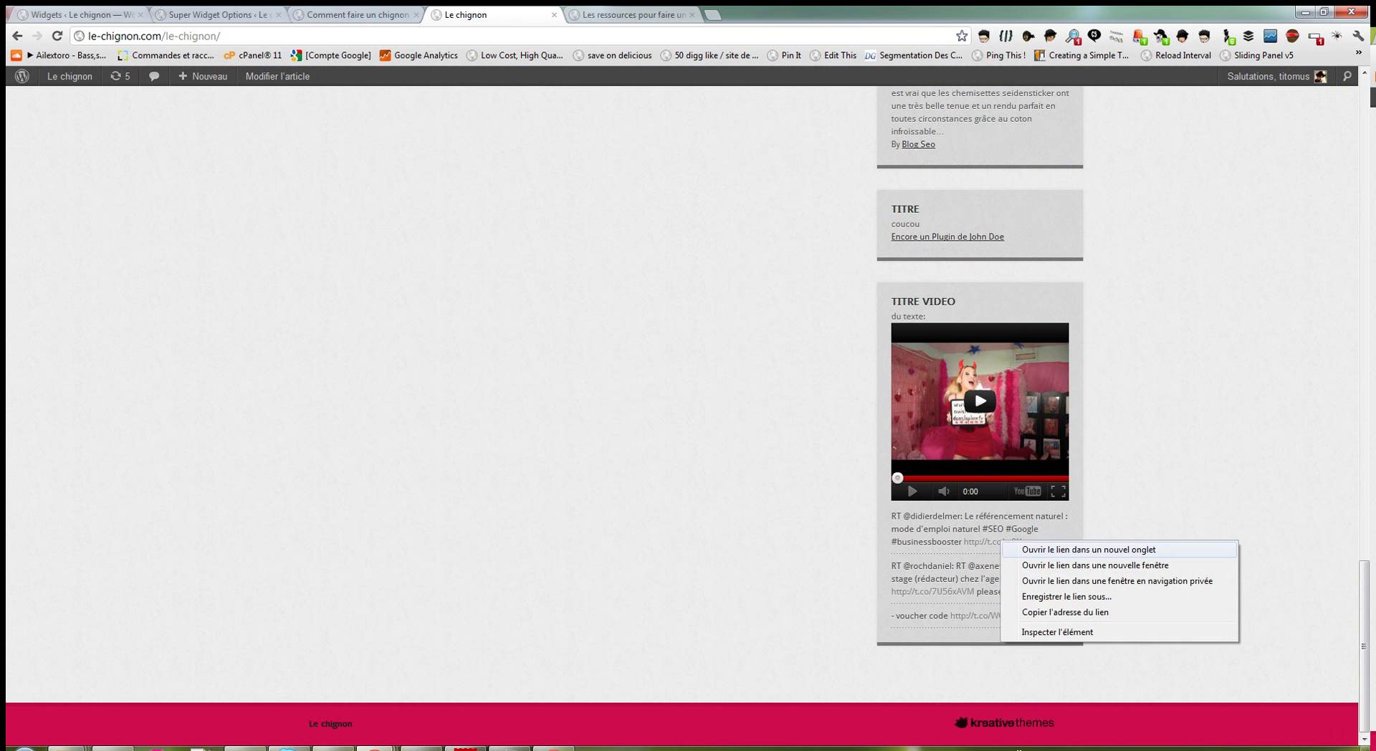
{"action": "left_click", "coordinate": [1039, 632]}
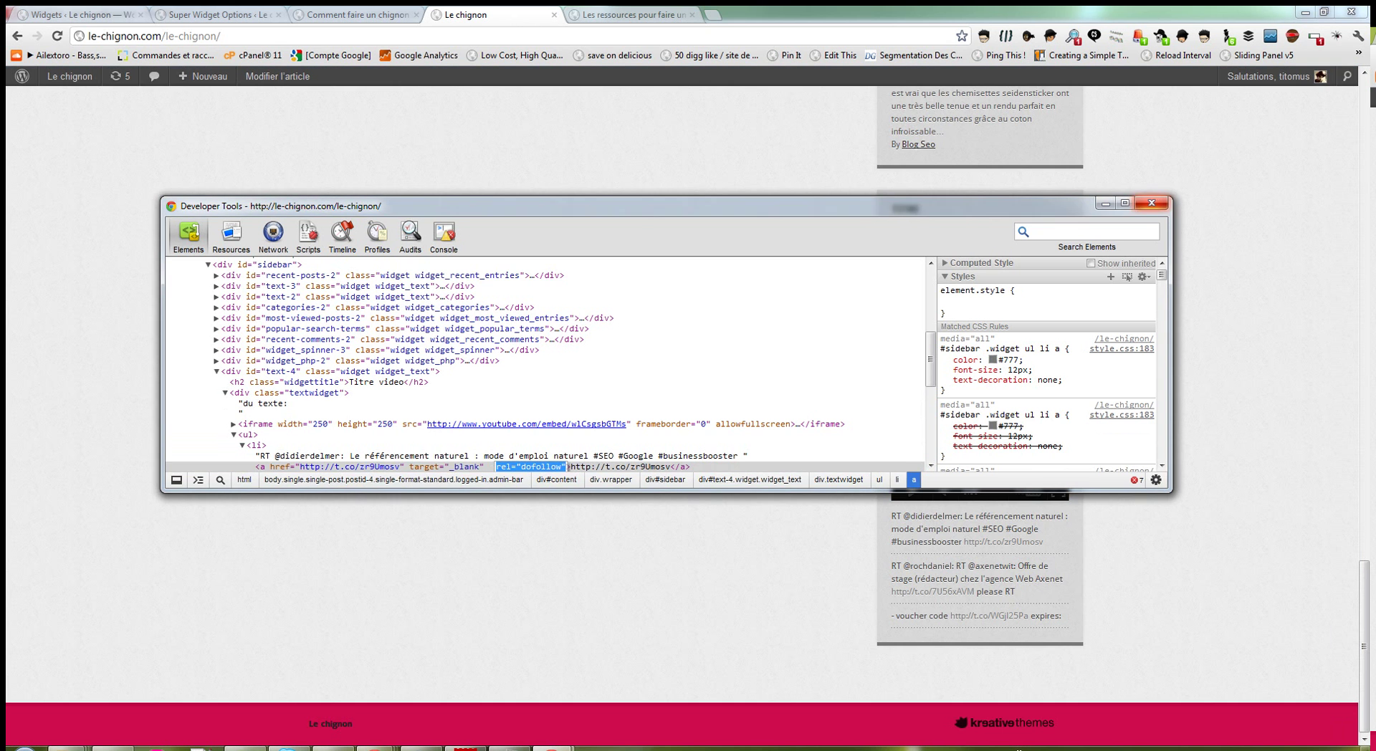
{"action": "left_click", "coordinate": [1152, 203]}
Step: Review the twitter and youtube shortcodes and their parameters on the Super Widget help page
{"action": "left_click", "coordinate": [79, 15]}
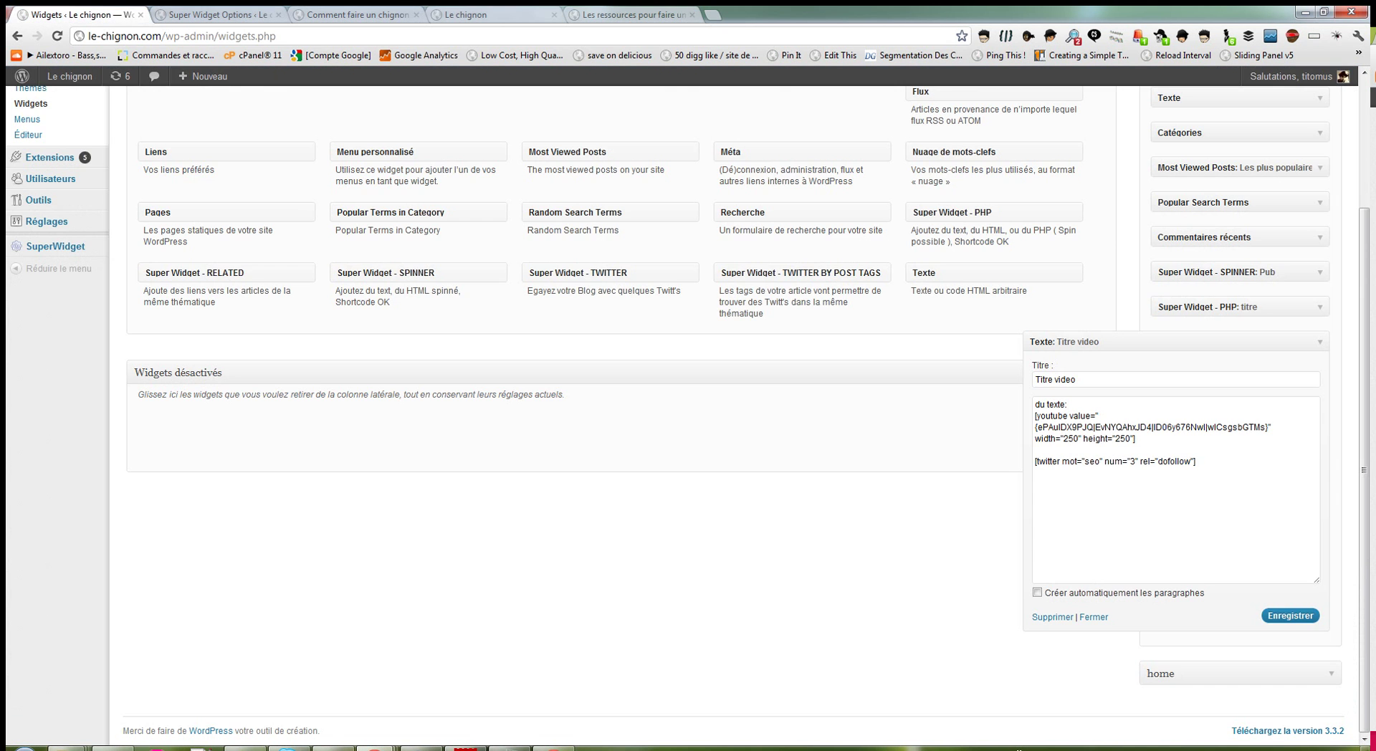
{"action": "key", "text": "ctrl+Tab"}
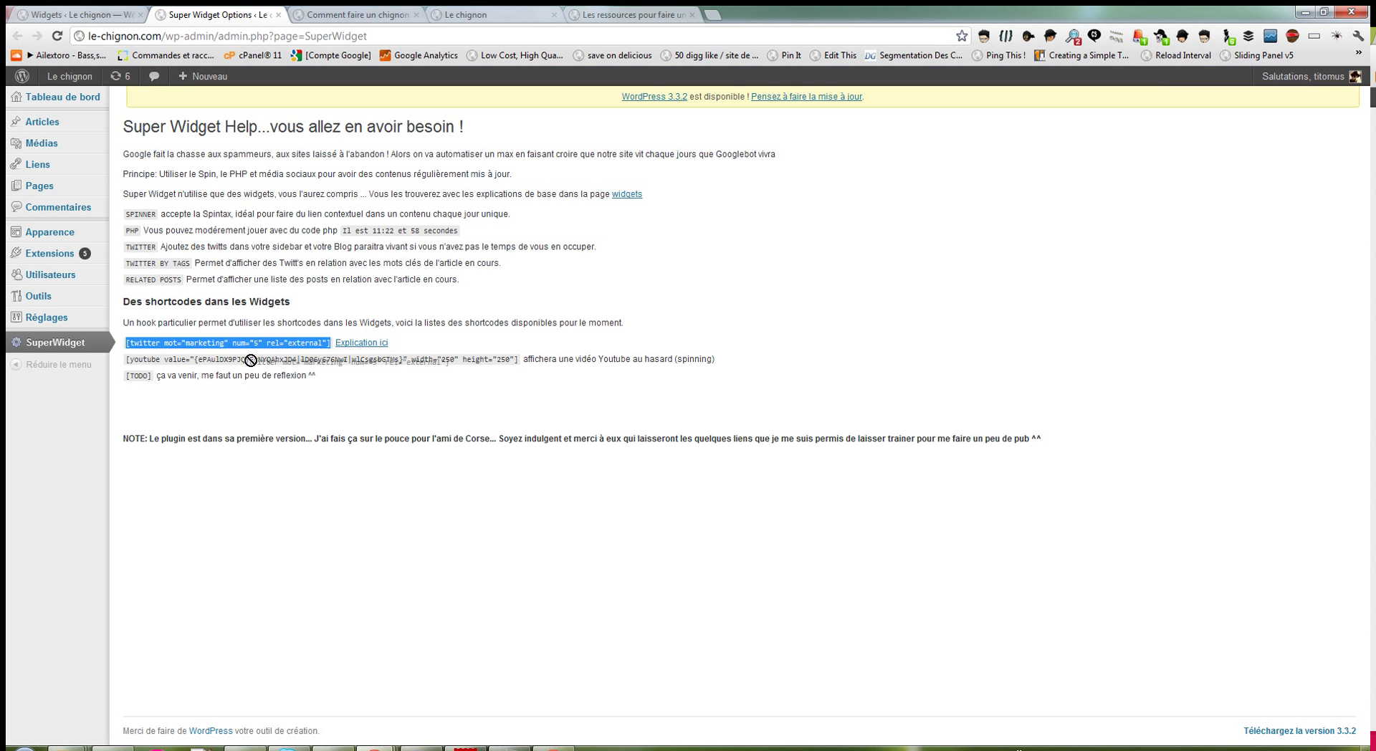
{"action": "left_click", "coordinate": [147, 339]}
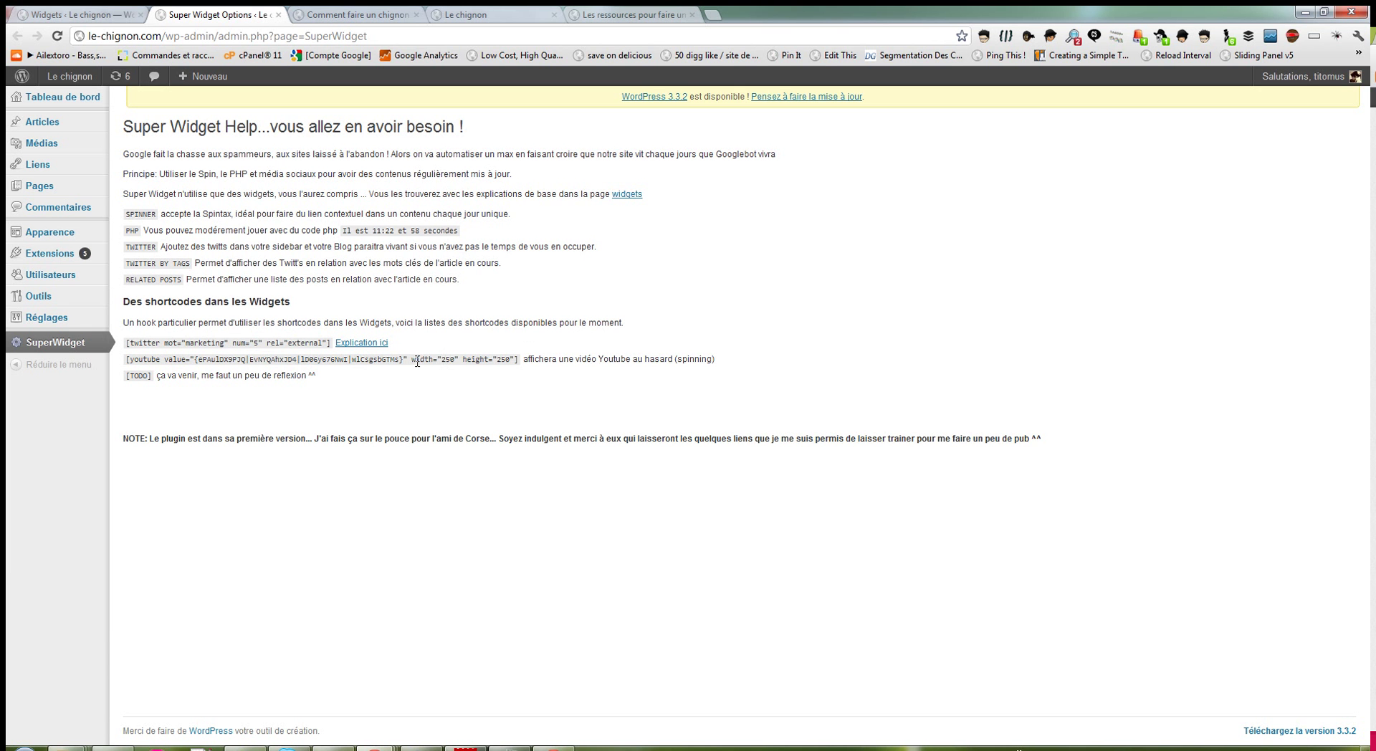
{"action": "left_click_drag", "start_coordinate": [412, 361], "coordinate": [488, 360]}
{"action": "left_click_drag", "start_coordinate": [231, 343], "coordinate": [322, 339]}
{"action": "left_click", "coordinate": [291, 341]}
Step: Open the Widgets admin page and remove the Titre video text widget from the single sidebar
{"action": "mouse_move", "coordinate": [15, 232]}
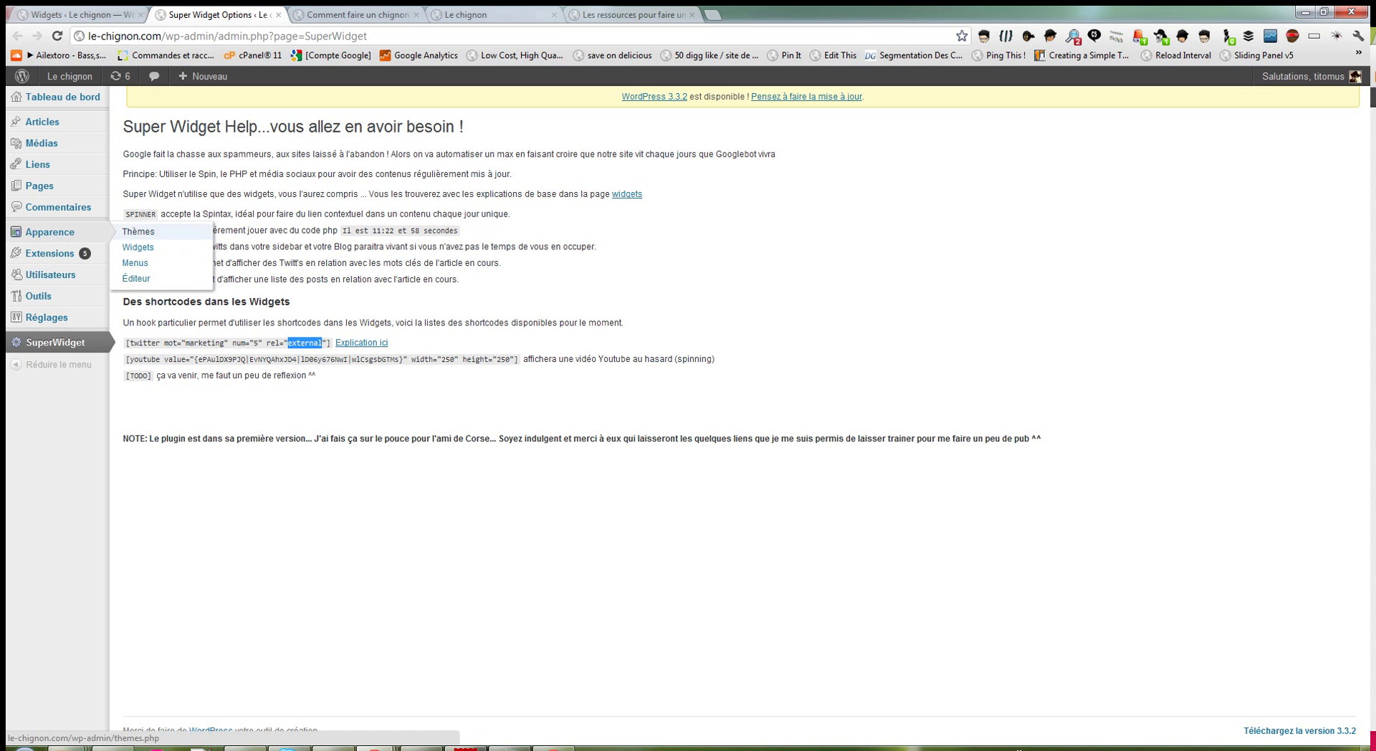
{"action": "left_click", "coordinate": [137, 247]}
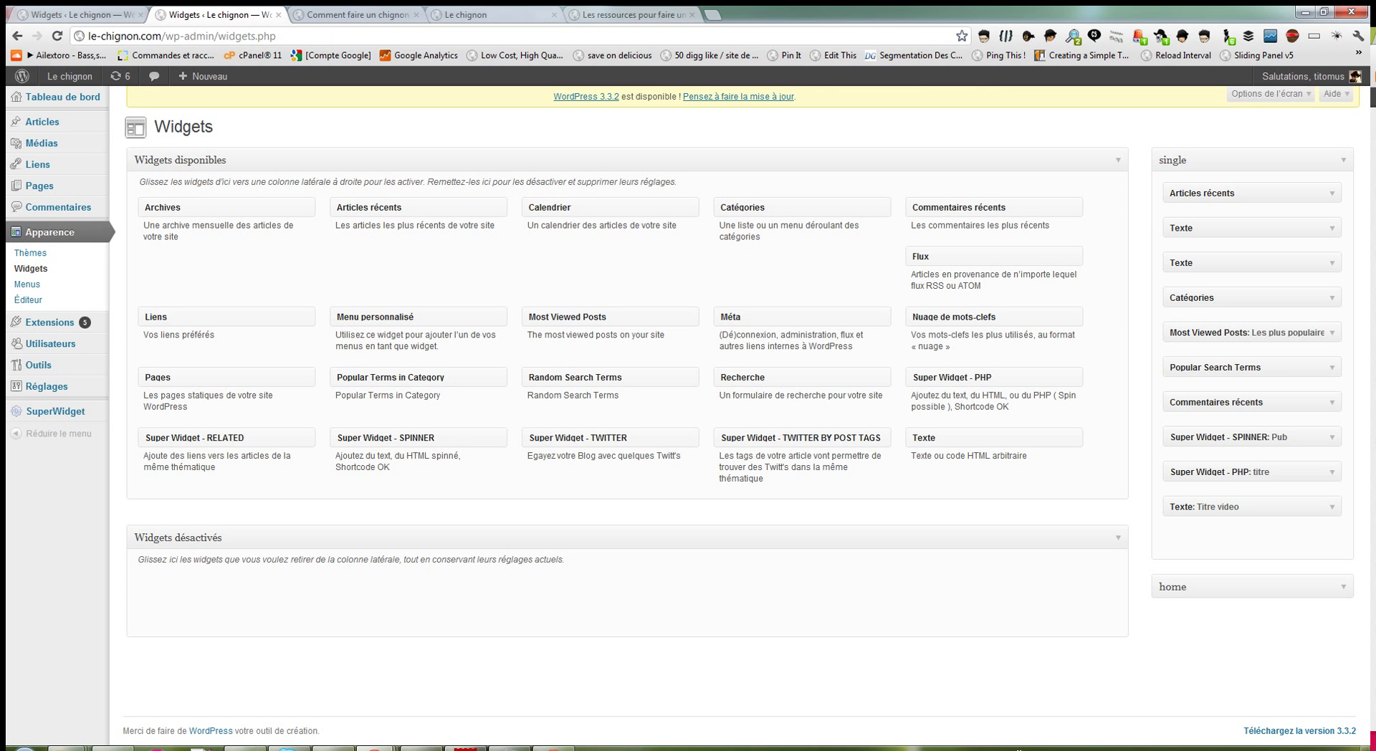
{"action": "left_click_drag", "start_coordinate": [1204, 507], "coordinate": [659, 507]}
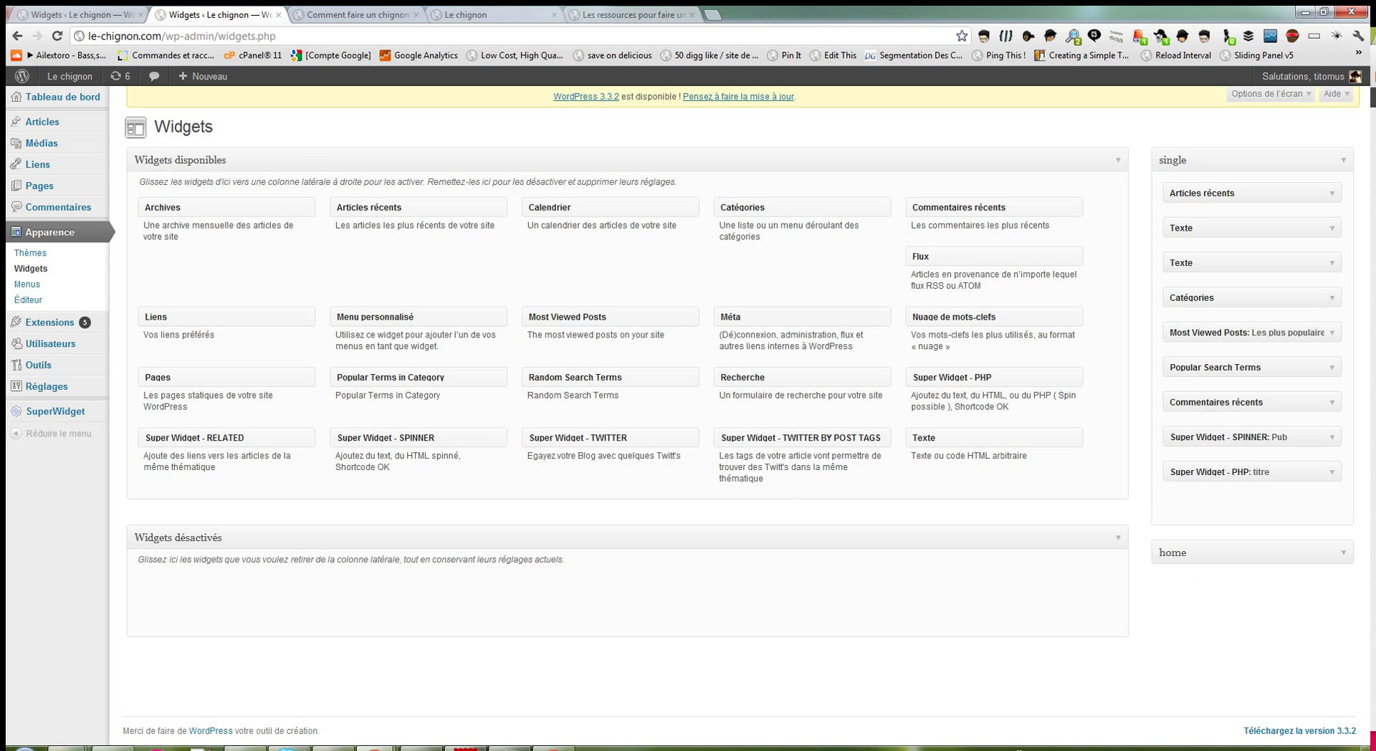
Step: Open the Super Widget - PHP widget "titre" and replace the echoed 'coucou' with date('Y')
{"action": "left_click_drag", "start_coordinate": [1218, 471], "coordinate": [1155, 470]}
{"action": "left_click", "coordinate": [1332, 471]}
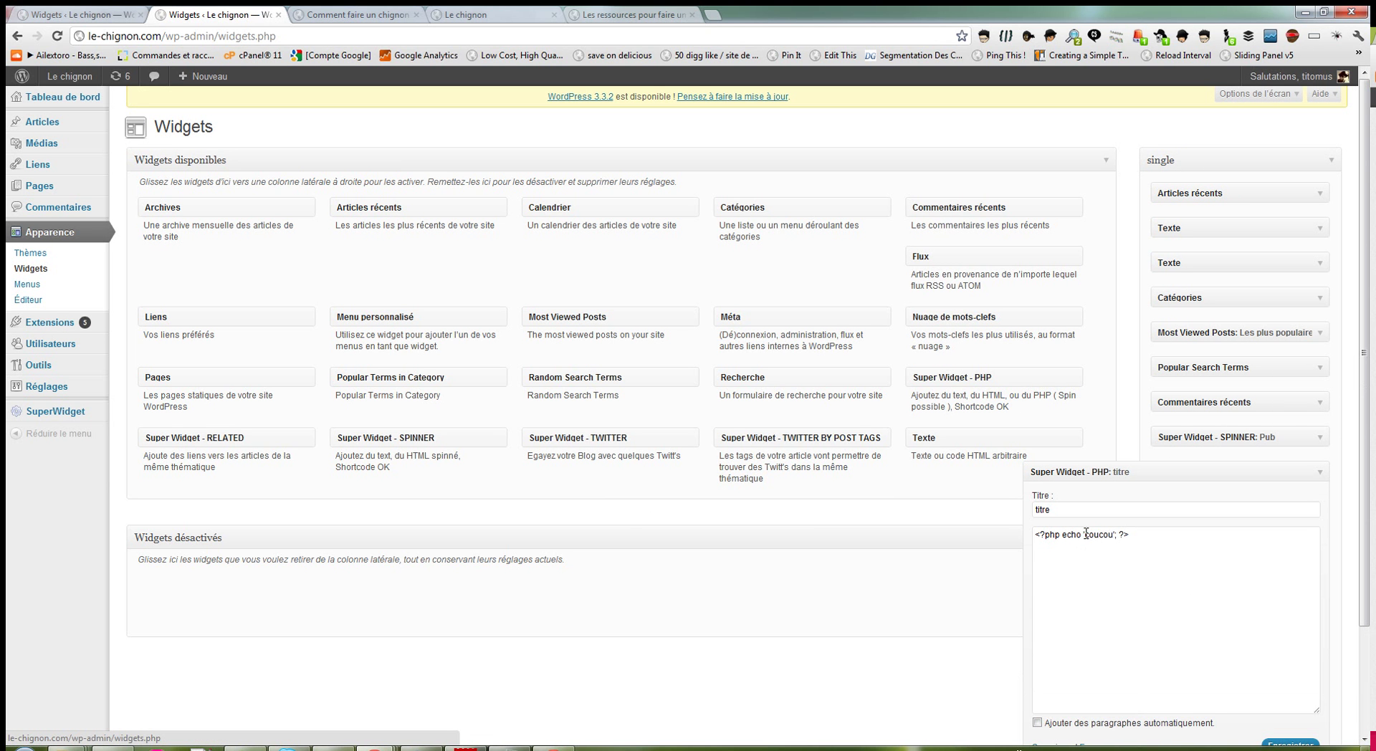
{"action": "left_click_drag", "start_coordinate": [1086, 533], "coordinate": [1116, 529]}
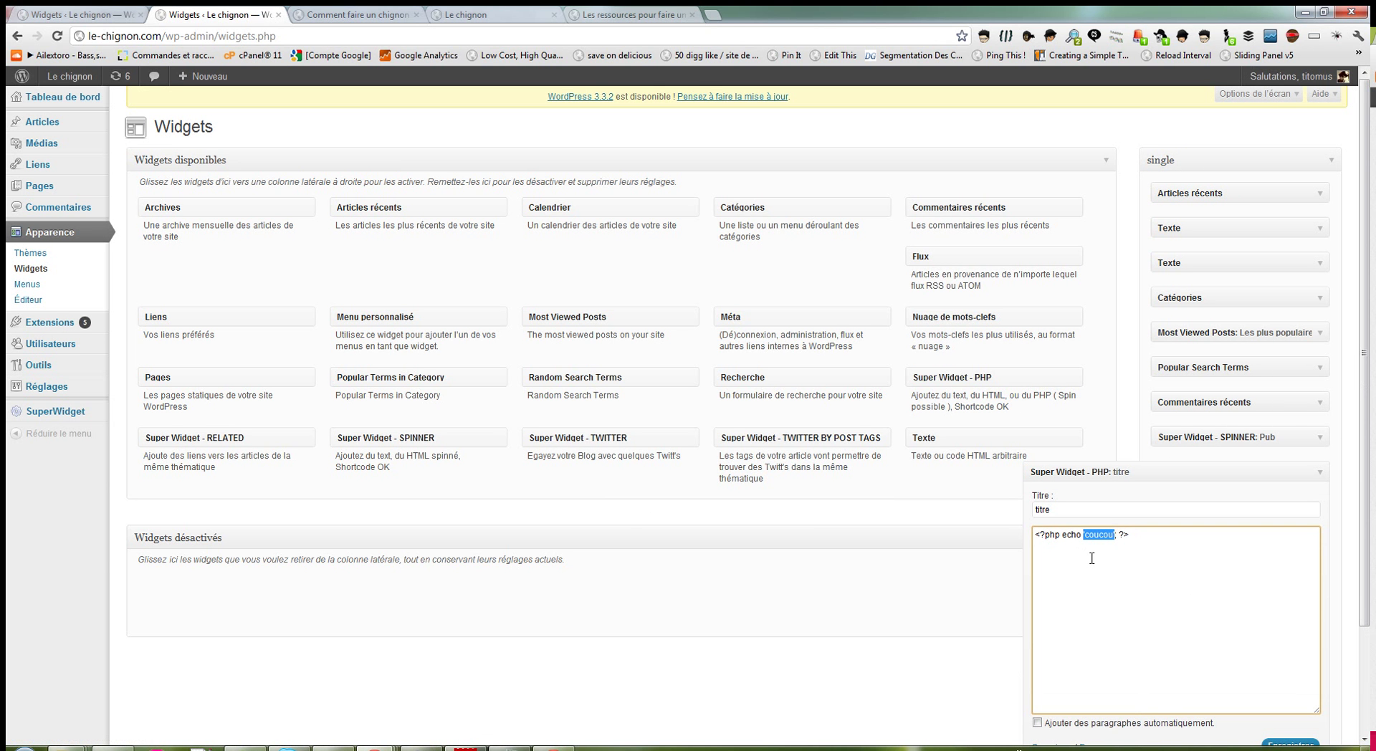
{"action": "type", "text": "date"}
{"action": "type", "text": "("}
{"action": "type", "text": "Y"}
{"action": "type", "text": "')"}
Step: Insert the spintax {Nous sommes en|année:} before the PHP code in the titre widget and save it
{"action": "type", "text": "{}"}
{"action": "type", "text": "Nous sommes en"}
{"action": "type", "text": " a"}
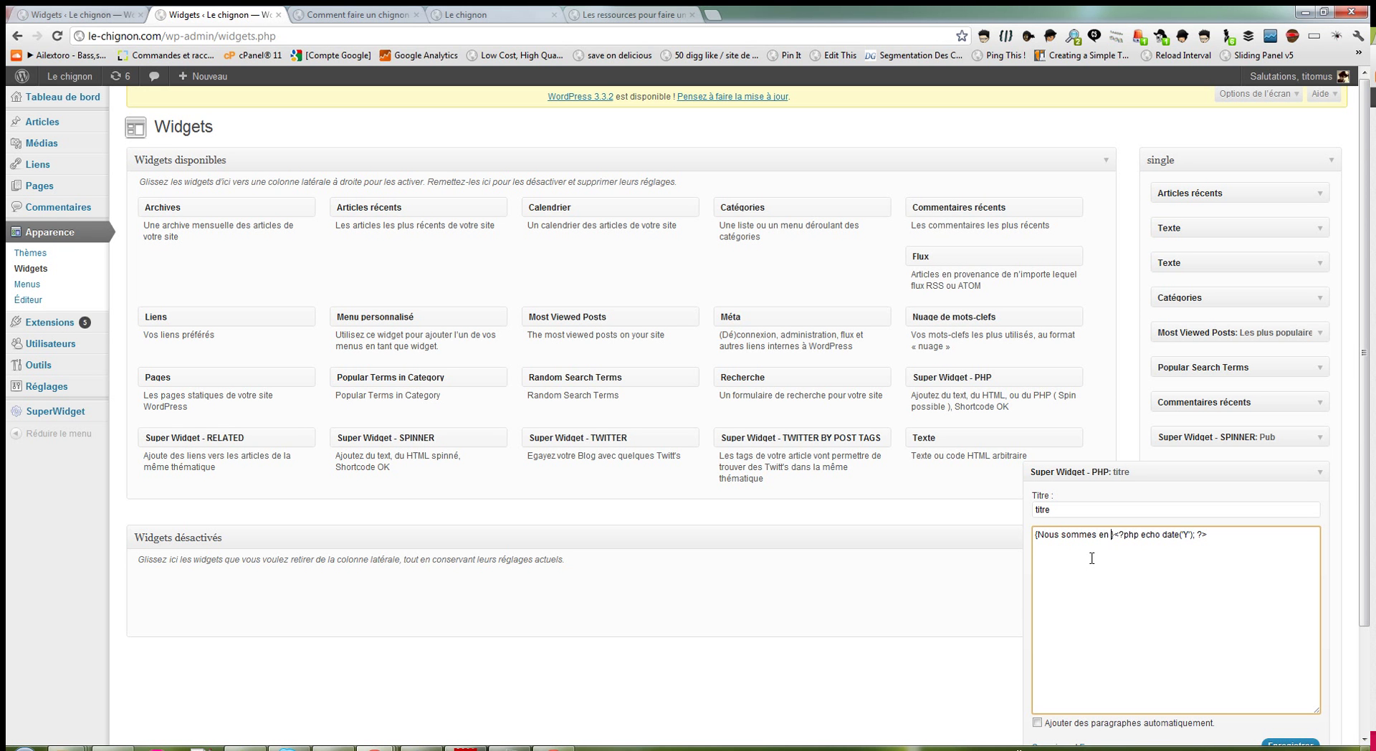
{"action": "type", "text": "nnée:"}
{"action": "left_click", "coordinate": [1141, 534]}
{"action": "left_click", "coordinate": [1290, 742]}
Step: Reload the chignon banane article, examine the Titre widget's text in the sidebar, and return to the Widgets admin
{"action": "left_click", "coordinate": [358, 15]}
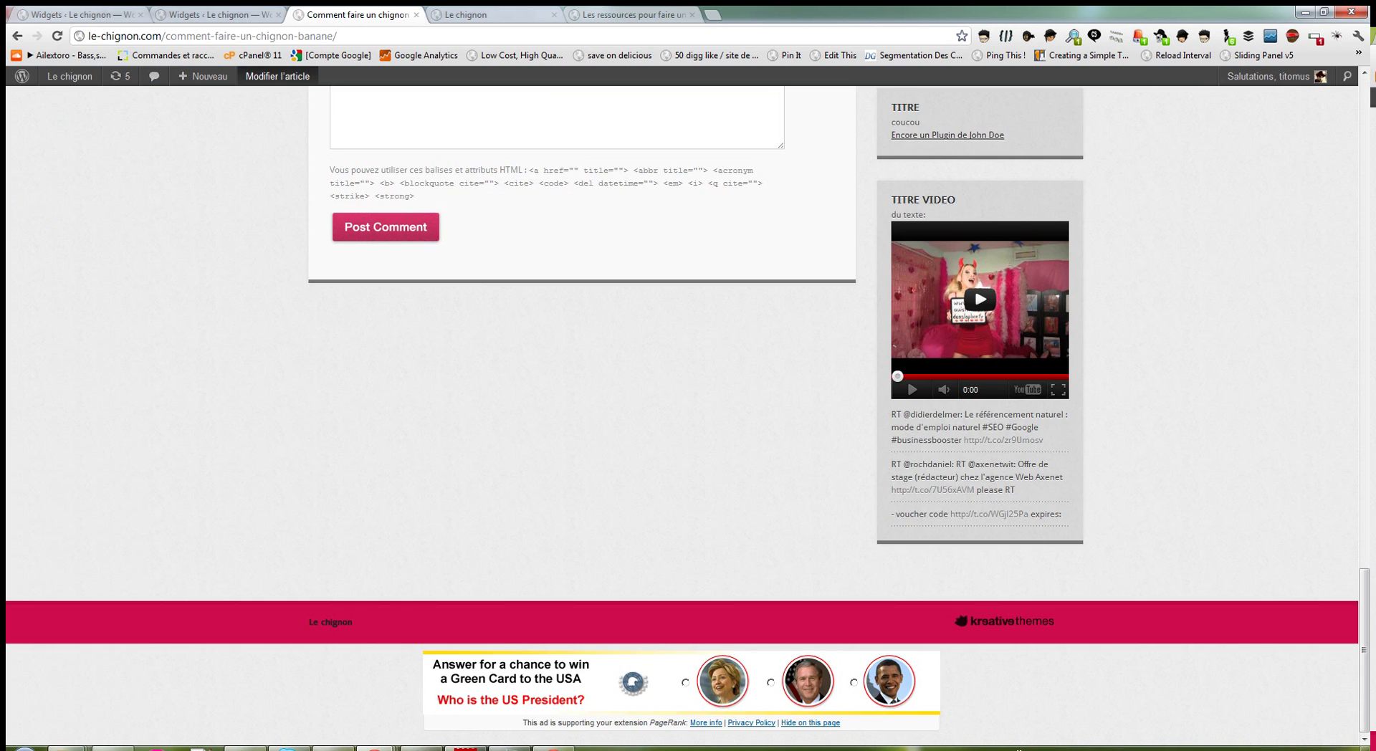
{"action": "key", "text": "F5"}
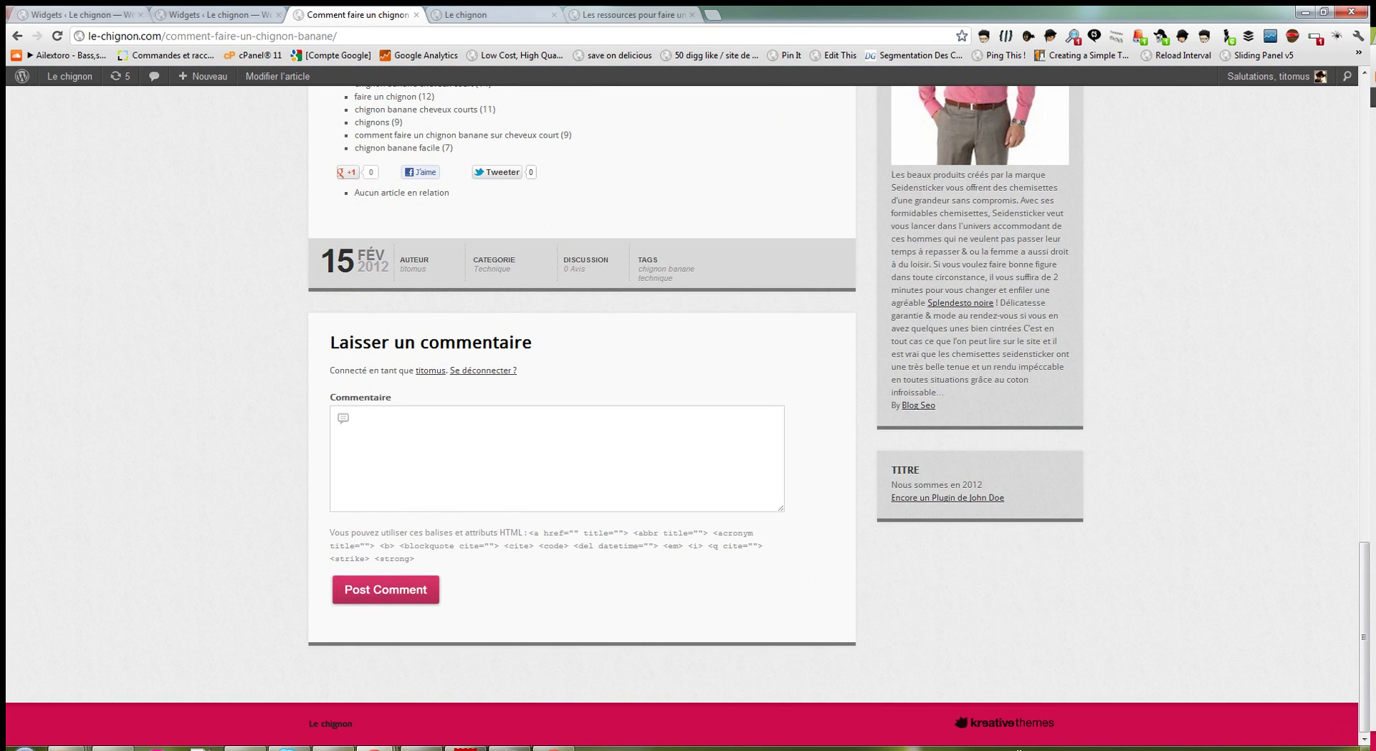
{"action": "left_click_drag", "start_coordinate": [892, 485], "coordinate": [959, 485]}
{"action": "left_click", "coordinate": [974, 484]}
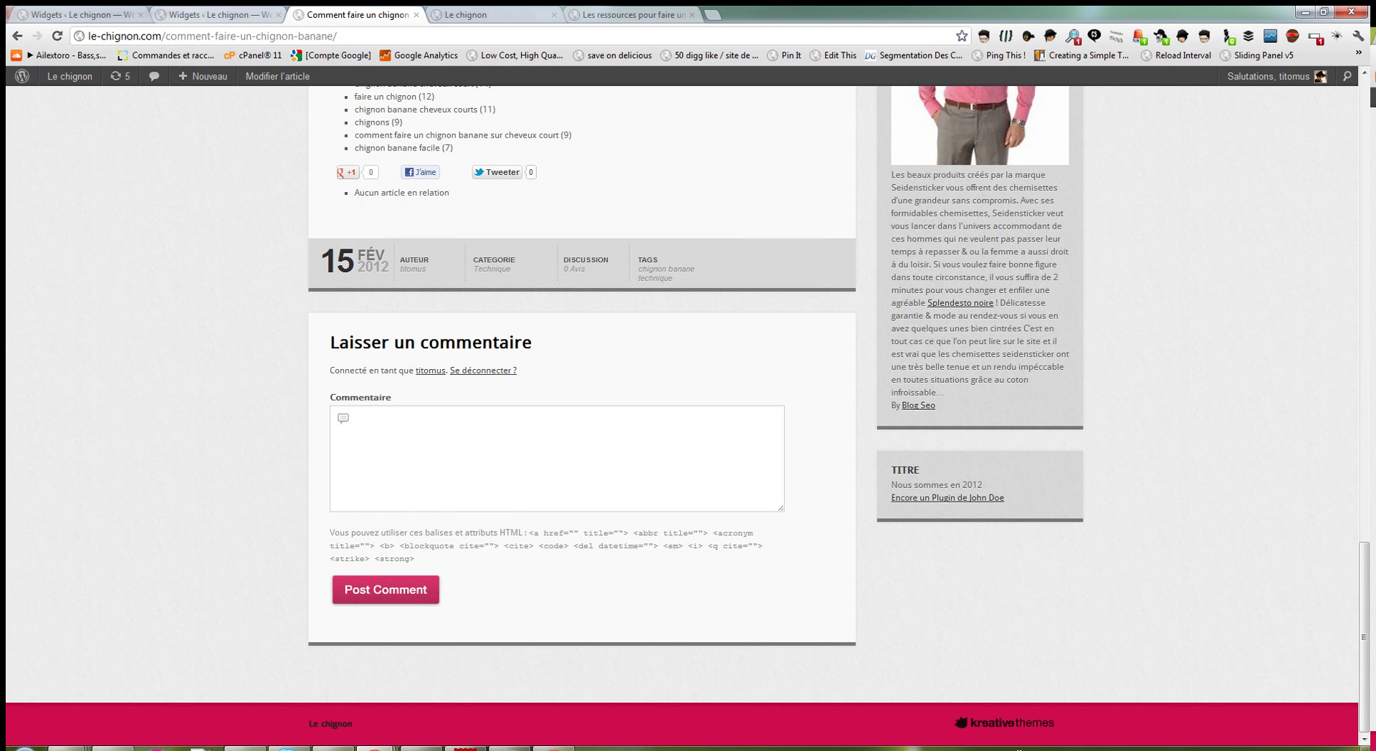
{"action": "left_click", "coordinate": [215, 14]}
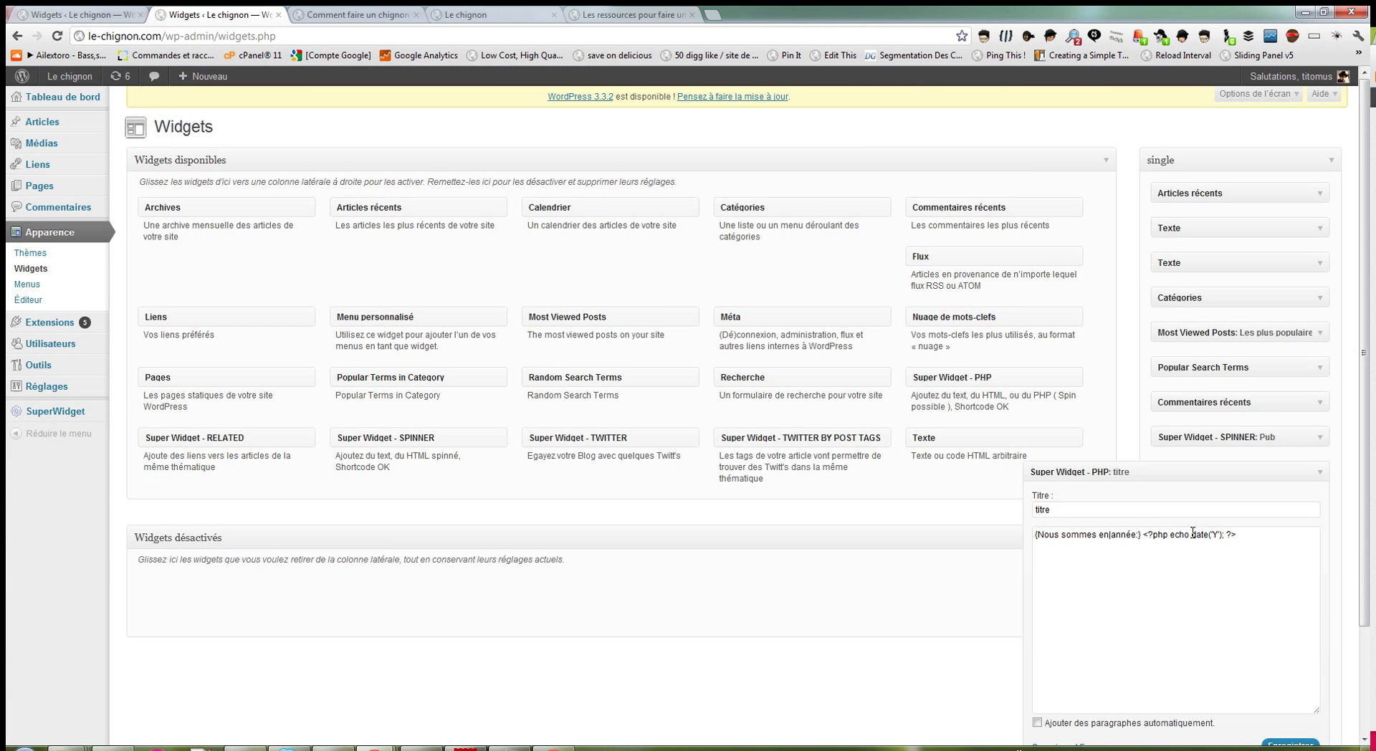
Step: Remove the Super Widget - PHP "titre" widget from the single sidebar
{"action": "left_click_drag", "start_coordinate": [1193, 533], "coordinate": [1242, 531]}
{"action": "left_click", "coordinate": [1251, 552]}
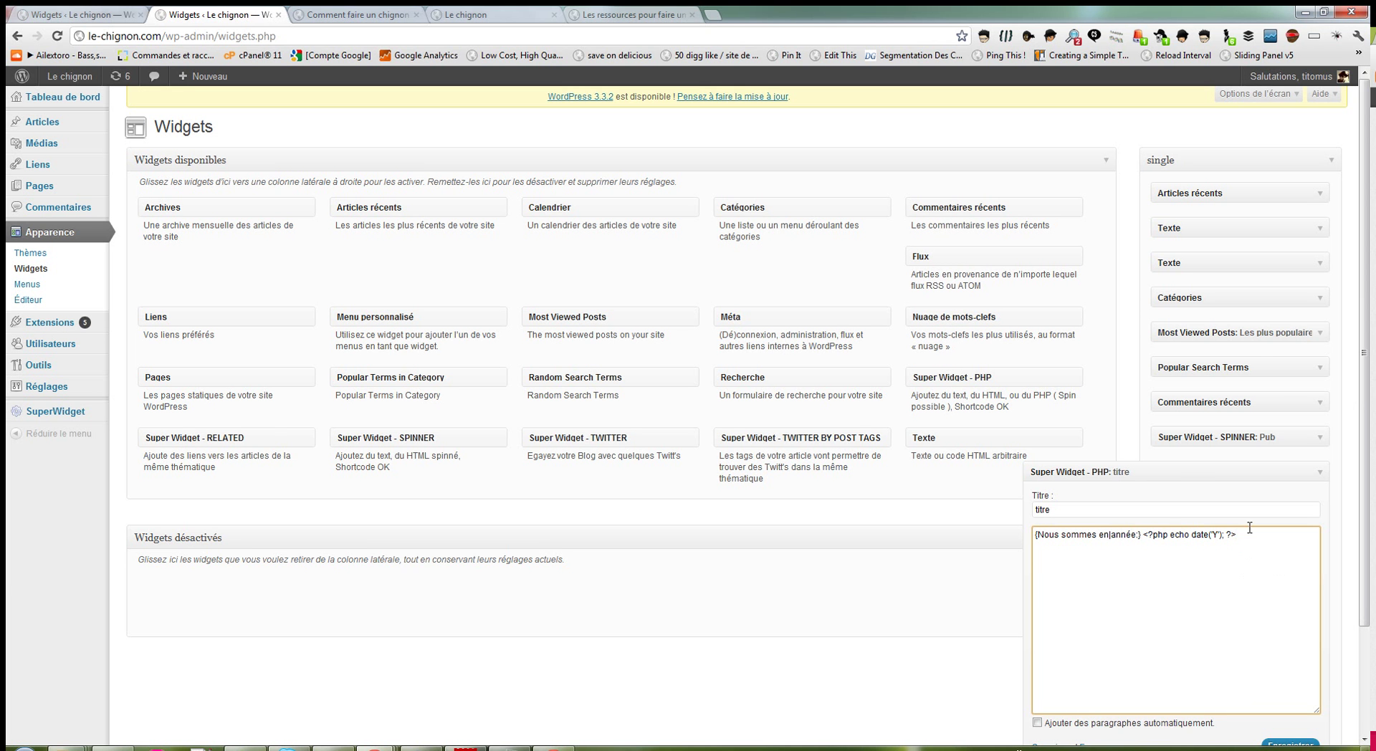
{"action": "left_click_drag", "start_coordinate": [1075, 472], "coordinate": [416, 459]}
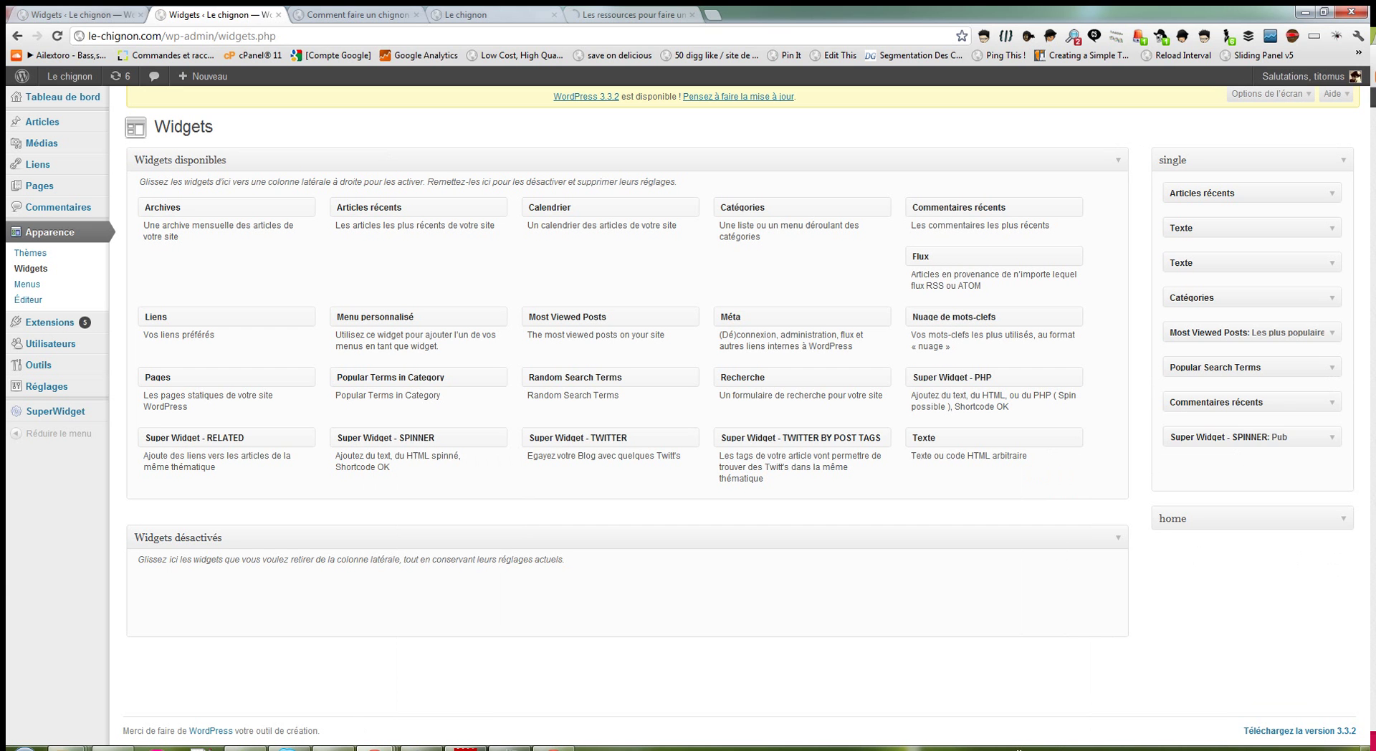
Step: Add the Super Widget - TWITTER BY POST TAGS to the single sidebar, title it "by post tags", set 3 tweets and save
{"action": "left_click_drag", "start_coordinate": [801, 438], "coordinate": [1254, 477]}
{"action": "left_click", "coordinate": [1093, 528]}
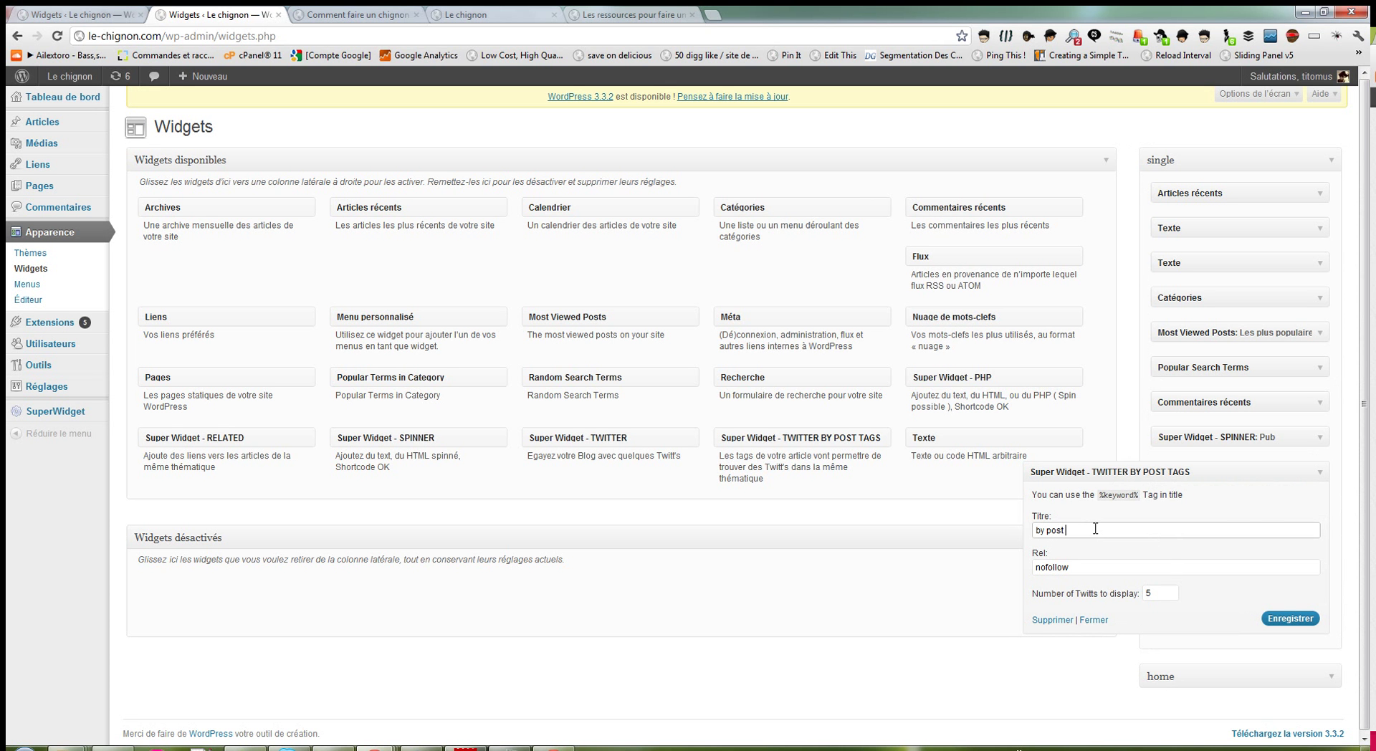
{"action": "key", "text": "Tab"}
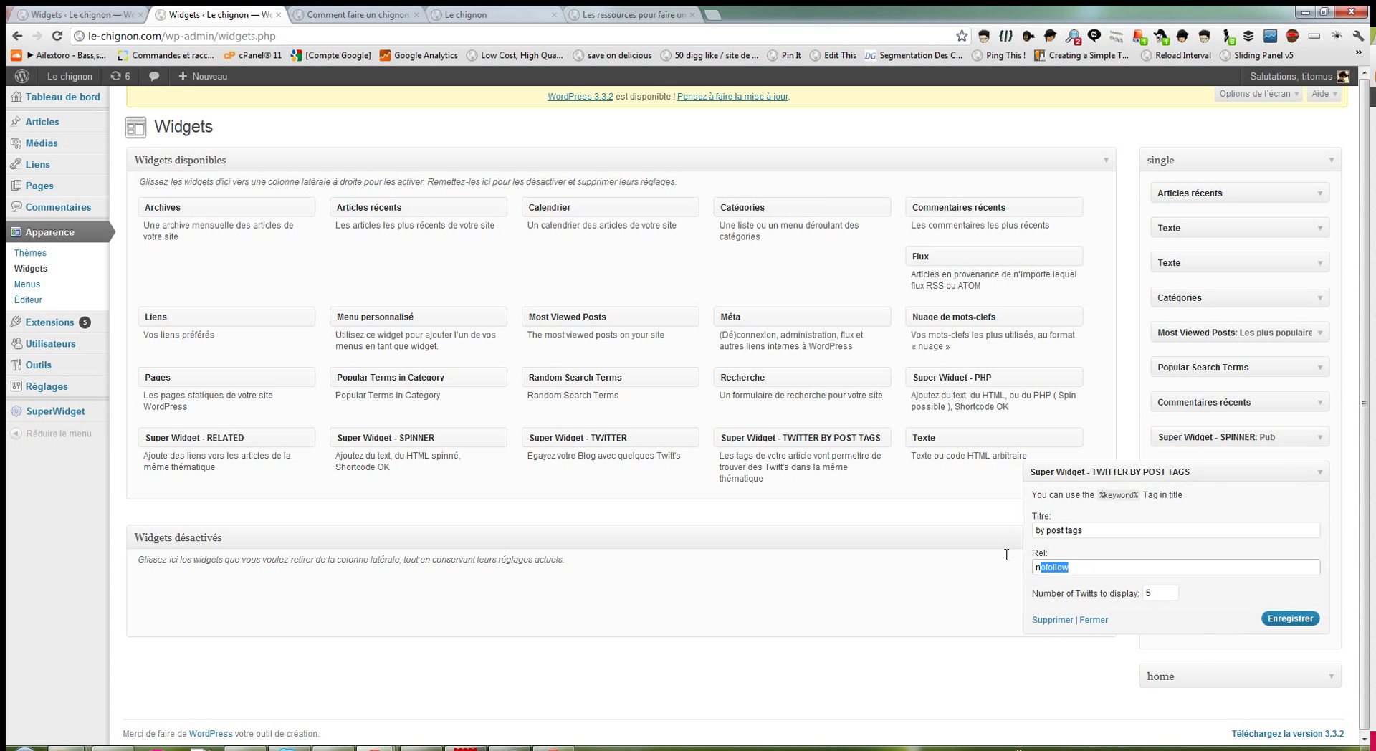
{"action": "double_click", "coordinate": [1166, 593]}
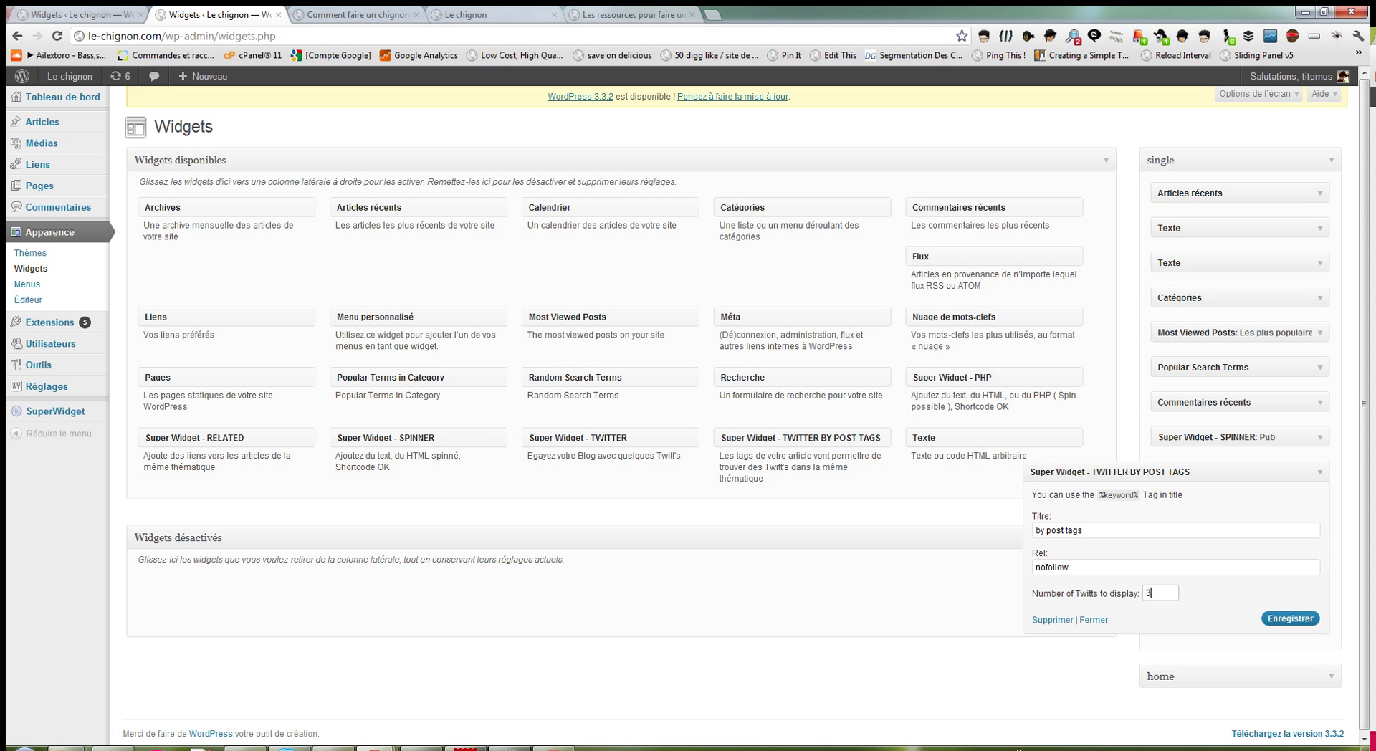
{"action": "left_click", "coordinate": [1290, 618]}
Step: Reload the chignon banane article and examine the By post tags widget's text in the sidebar
{"action": "key", "text": "ctrl+Tab"}
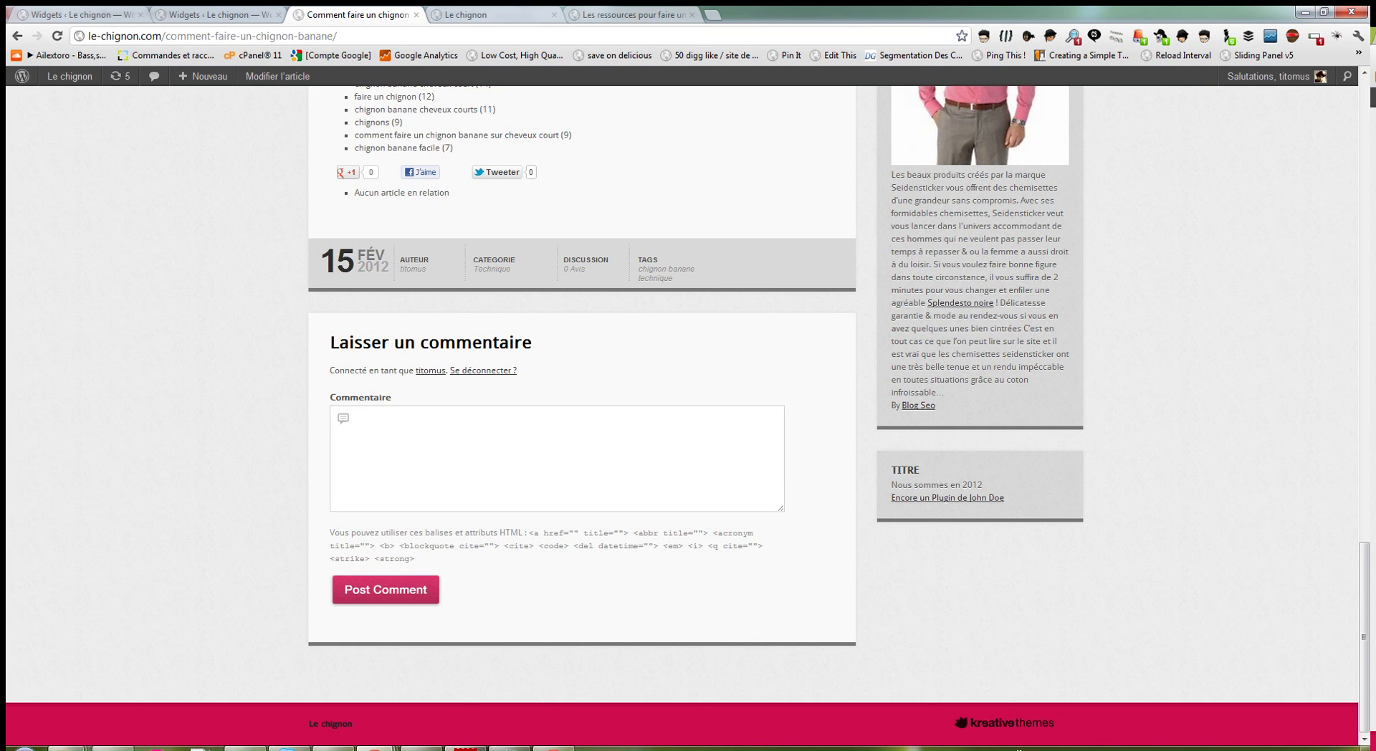
{"action": "key", "text": "F5"}
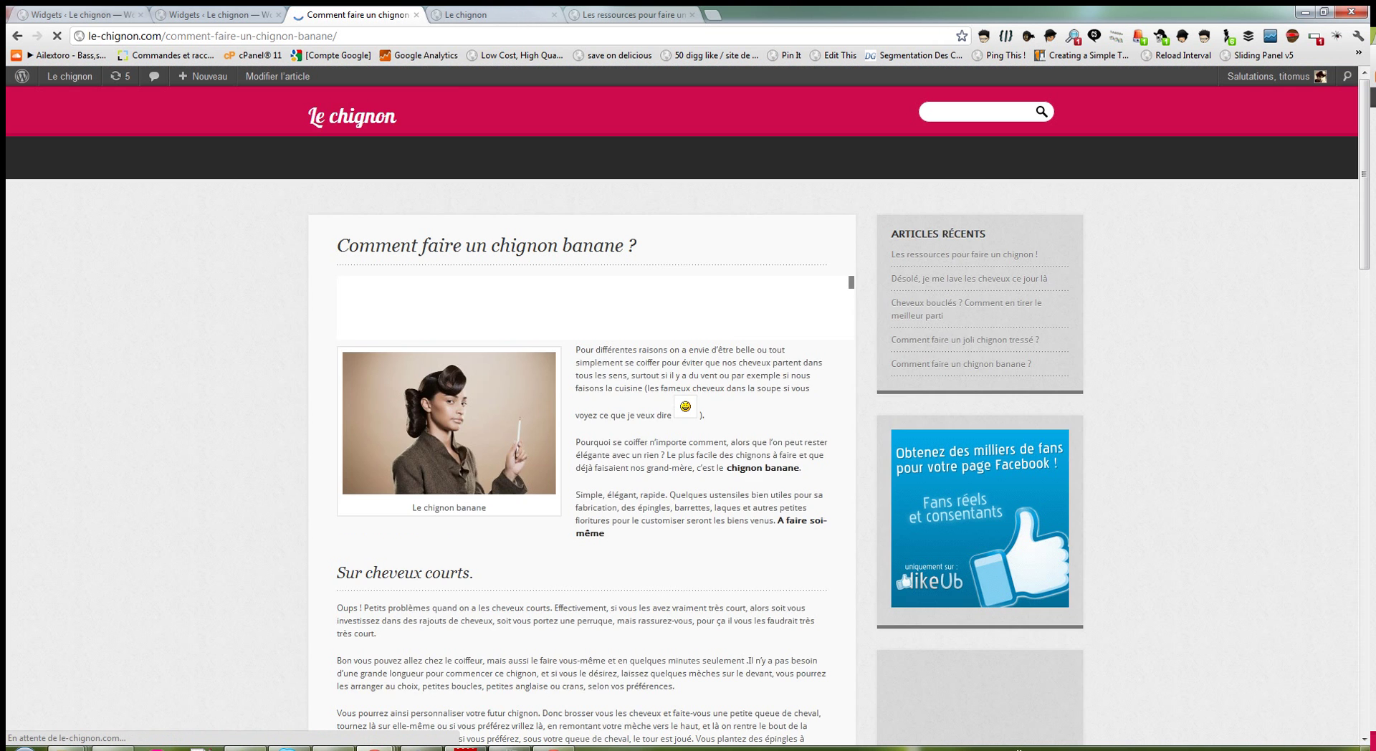
{"action": "scroll", "coordinate": [477, 513], "scroll_direction": "down", "scroll_amount": 8}
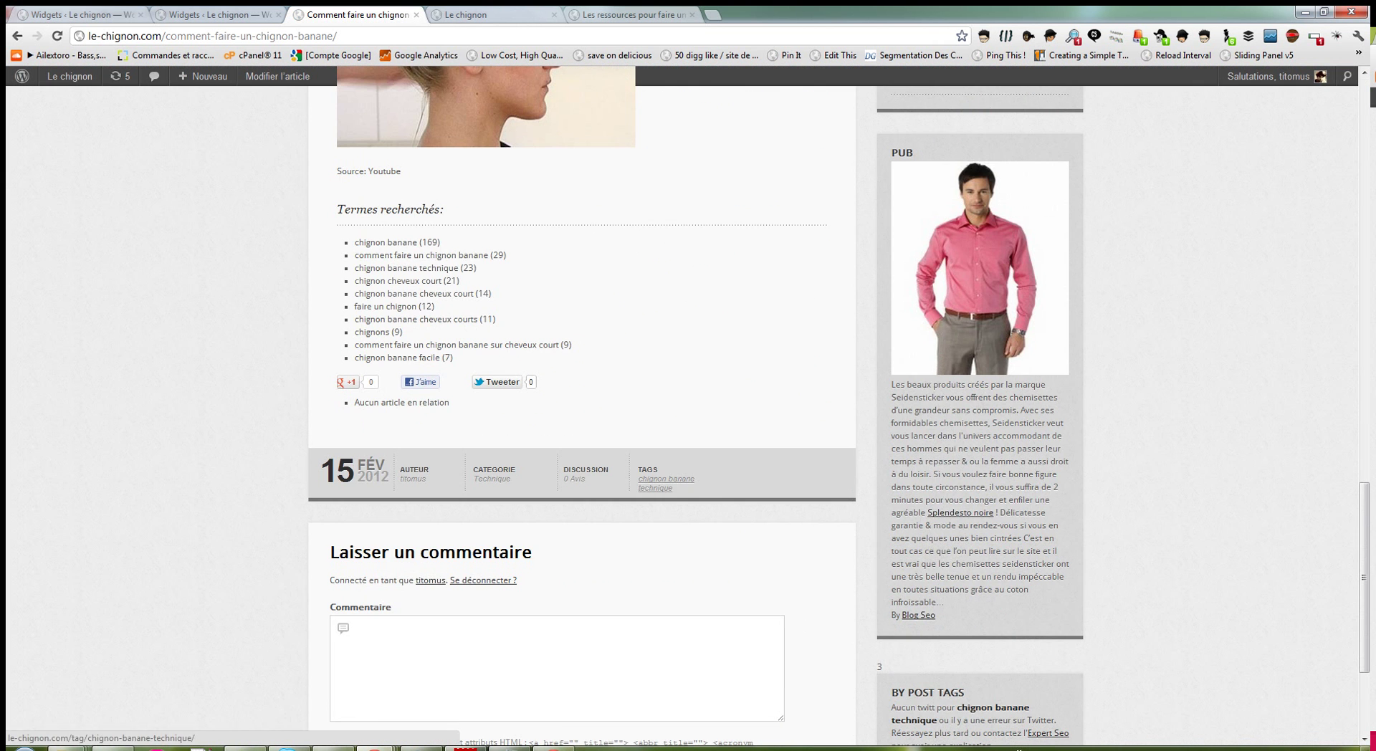
{"action": "scroll", "coordinate": [574, 430], "scroll_direction": "down", "scroll_amount": 3}
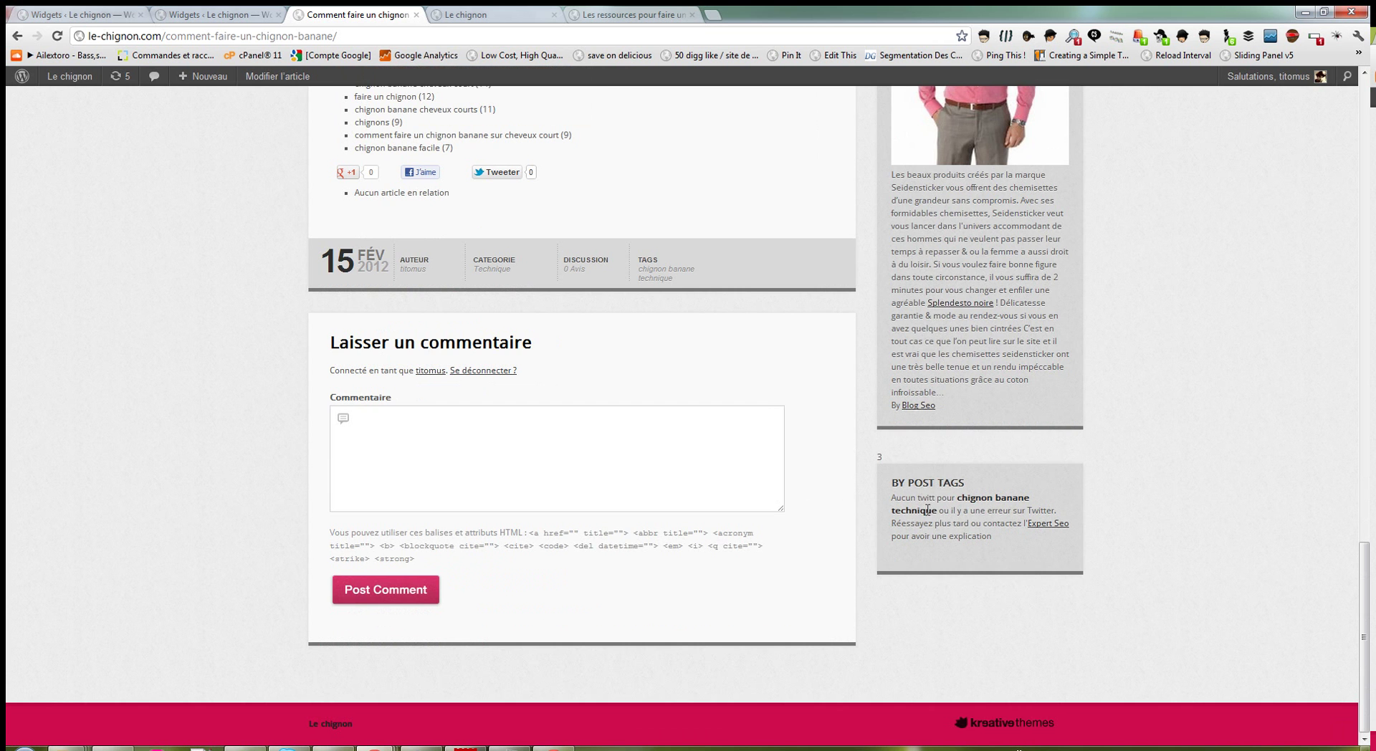
{"action": "left_click_drag", "start_coordinate": [909, 502], "coordinate": [1001, 524]}
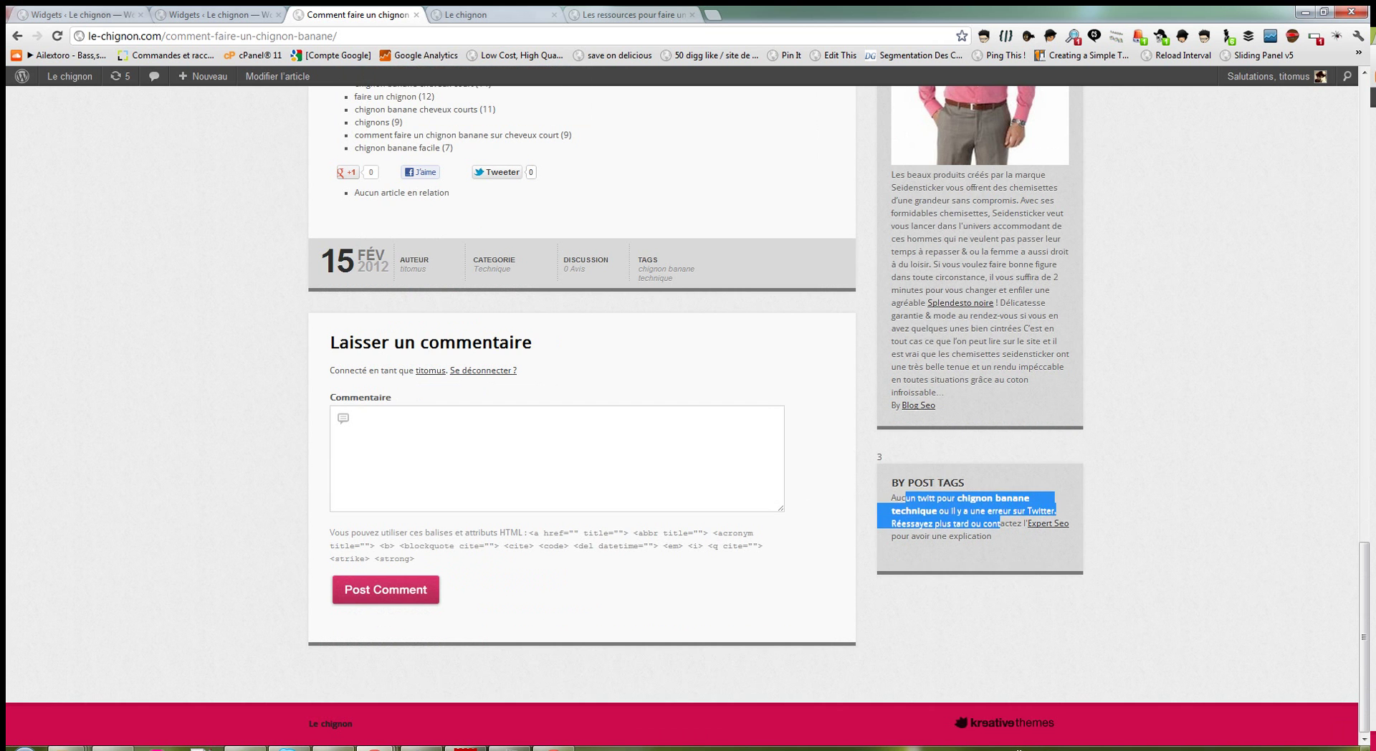
{"action": "left_click", "coordinate": [1000, 524]}
Step: Open the article "Les ressources pour faire un chignon !" in a new tab and examine its tags and By post tags widget
{"action": "scroll", "coordinate": [1000, 524], "scroll_direction": "up", "scroll_amount": 20}
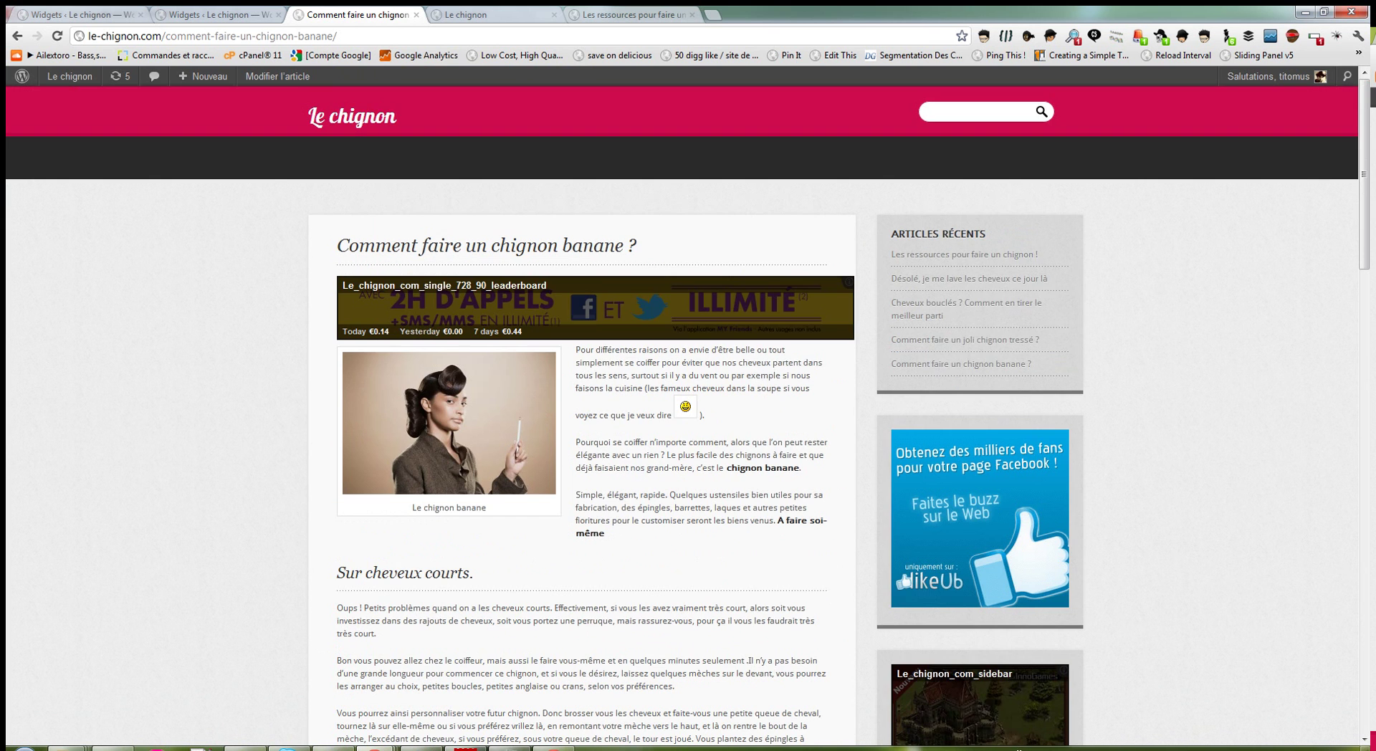
{"action": "right_click", "coordinate": [951, 254]}
{"action": "left_click", "coordinate": [996, 262]}
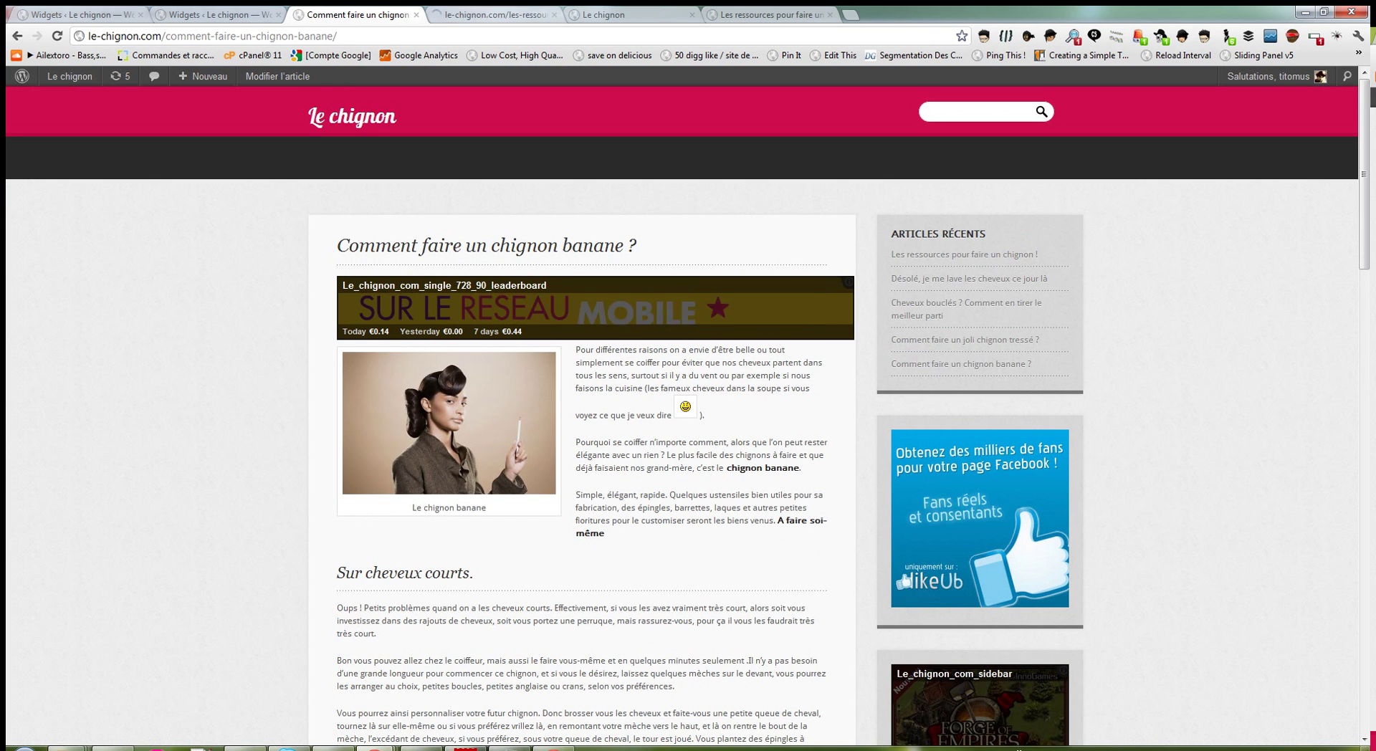
{"action": "key", "text": "ctrl+Tab"}
{"action": "scroll", "coordinate": [688, 409], "scroll_direction": "down", "scroll_amount": 8}
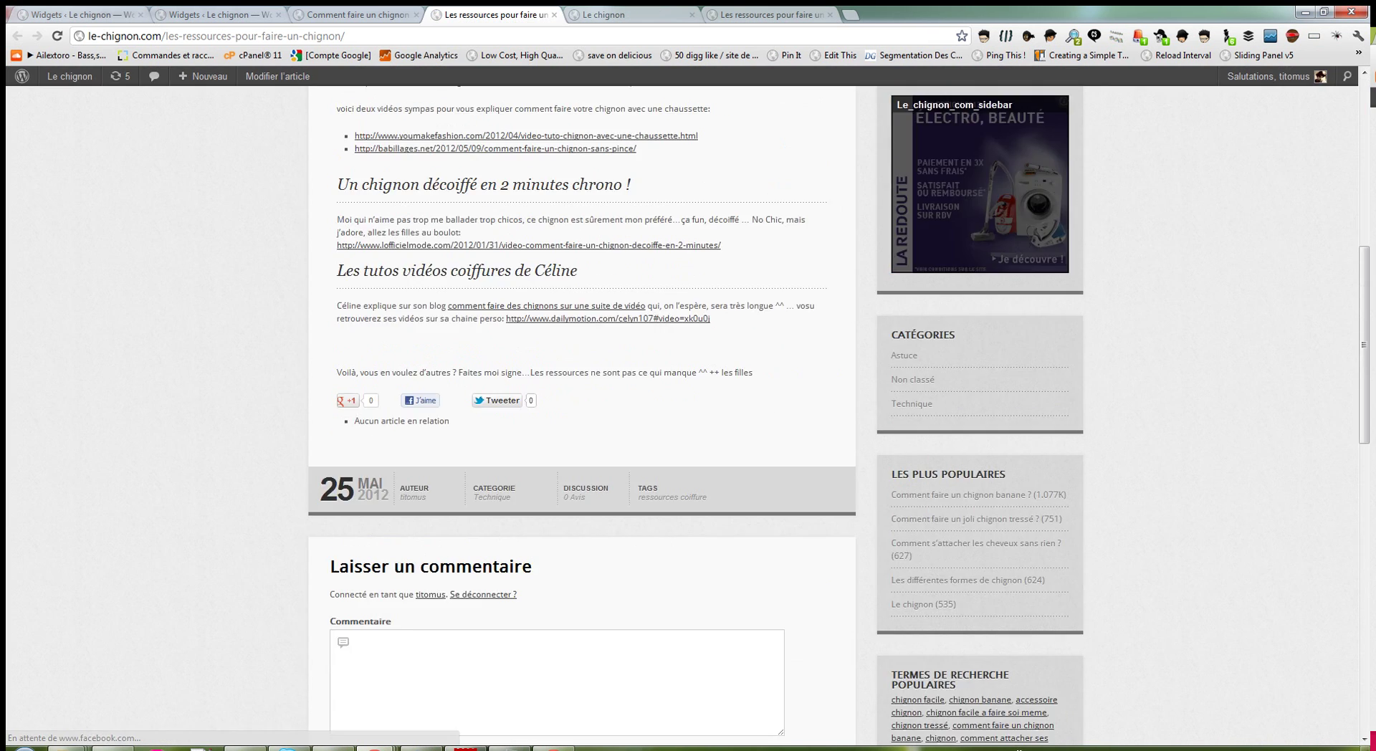
{"action": "scroll", "coordinate": [974, 494], "scroll_direction": "down", "scroll_amount": 5}
{"action": "scroll", "coordinate": [975, 495], "scroll_direction": "up", "scroll_amount": 5}
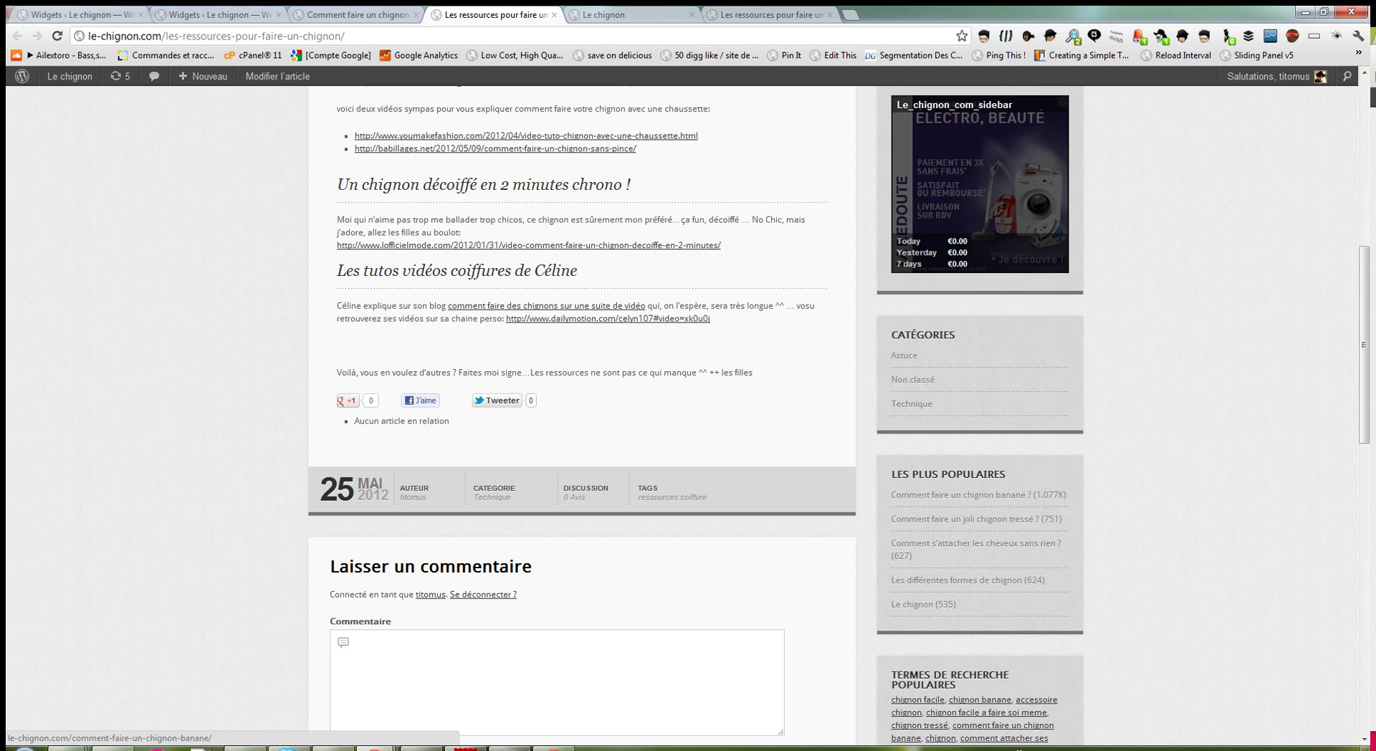
{"action": "scroll", "coordinate": [975, 495], "scroll_direction": "down", "scroll_amount": 15}
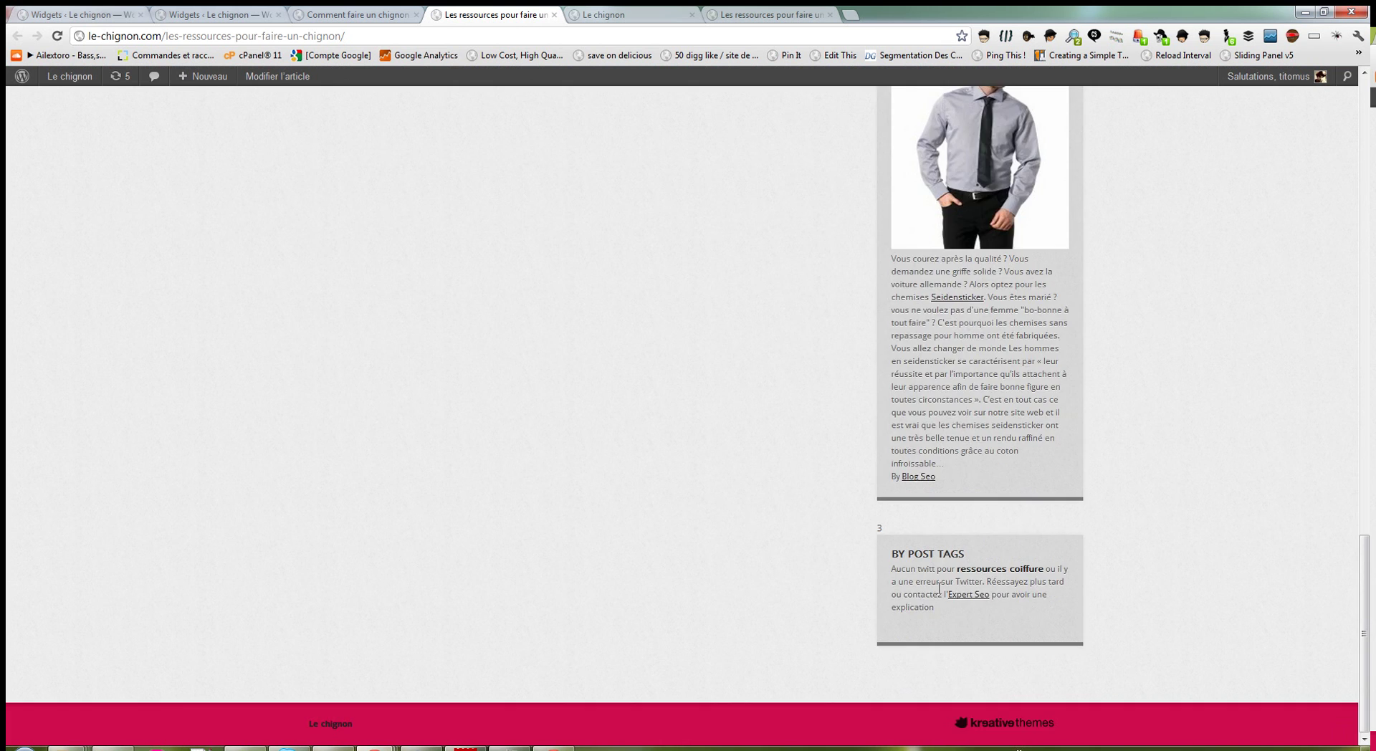
Step: Open "Comment faire un chignon banane ?" from the recent articles in a new tab and check its By post tags widget
{"action": "scroll", "coordinate": [906, 581], "scroll_direction": "up", "scroll_amount": 20}
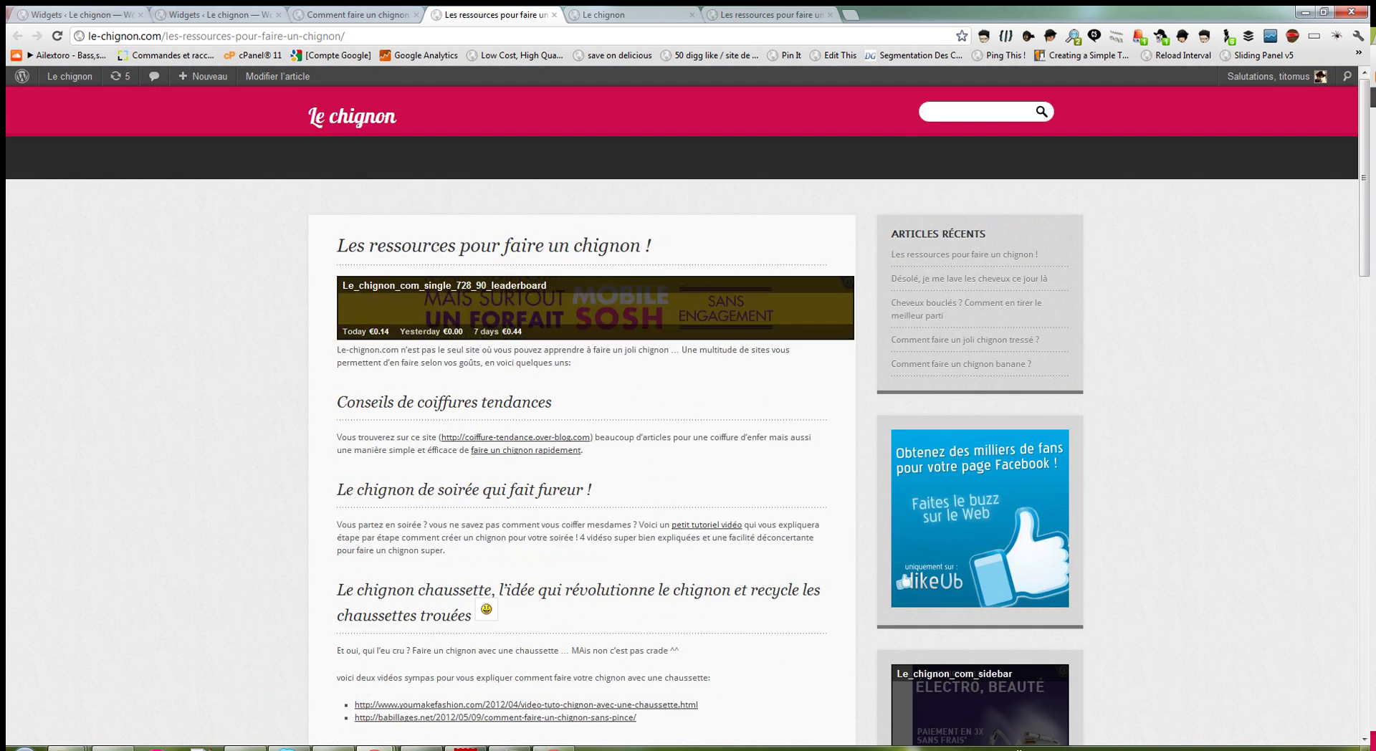
{"action": "right_click", "coordinate": [956, 364]}
{"action": "left_click", "coordinate": [1003, 371]}
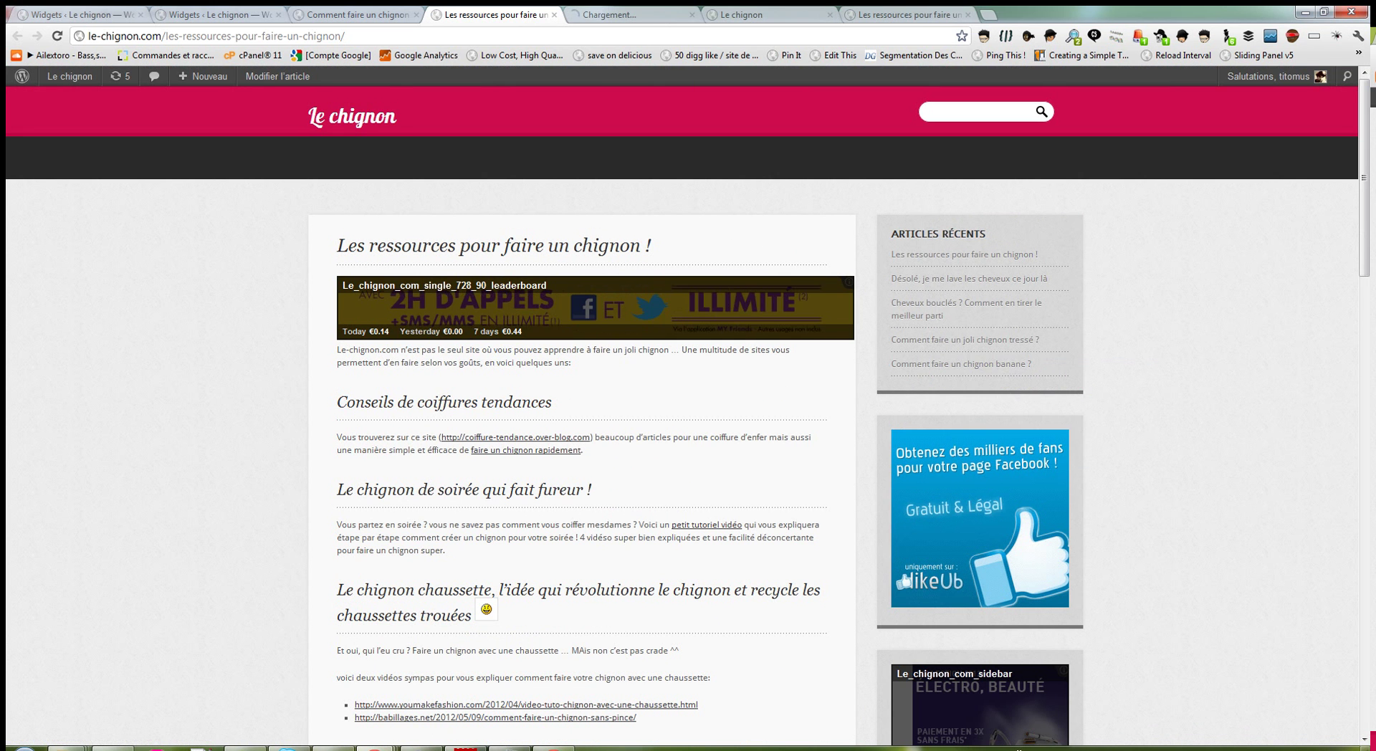
{"action": "left_click", "coordinate": [630, 14]}
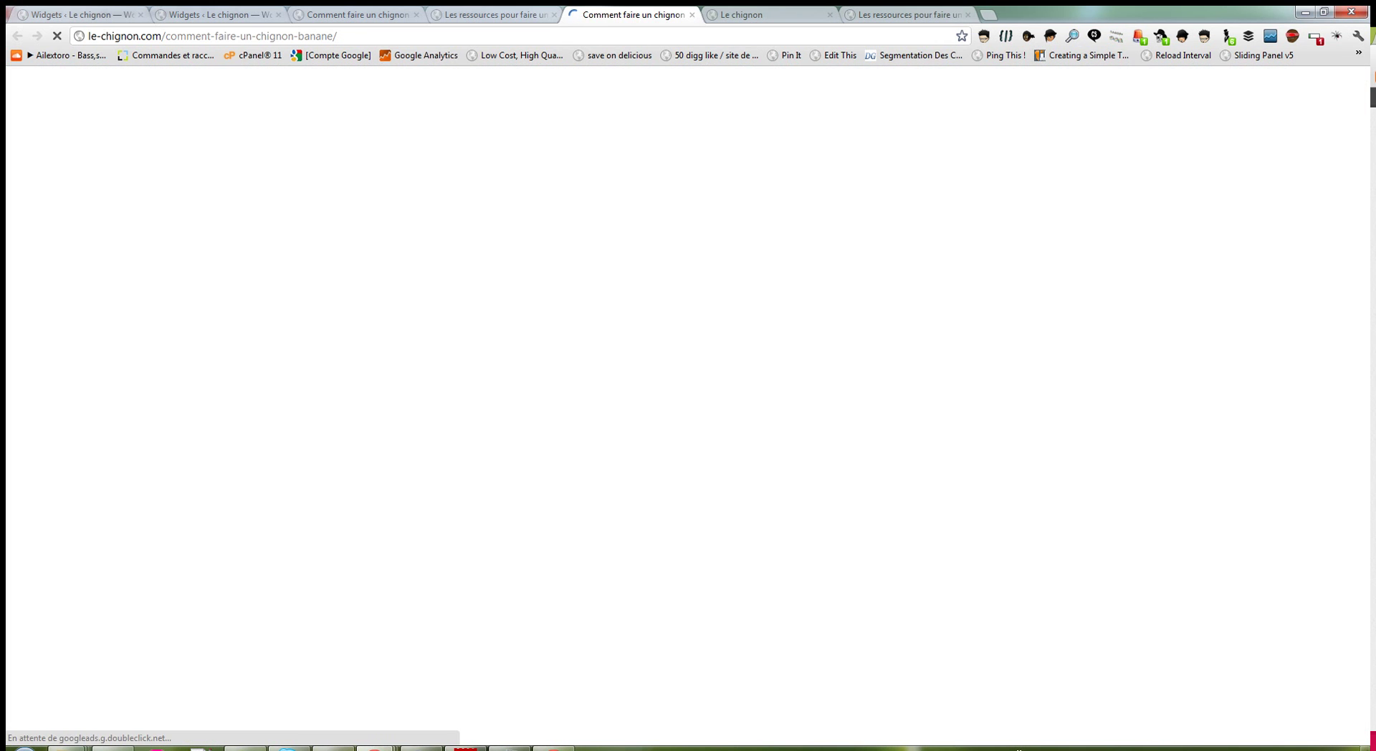
{"action": "scroll", "coordinate": [688, 416], "scroll_direction": "down", "scroll_amount": 15}
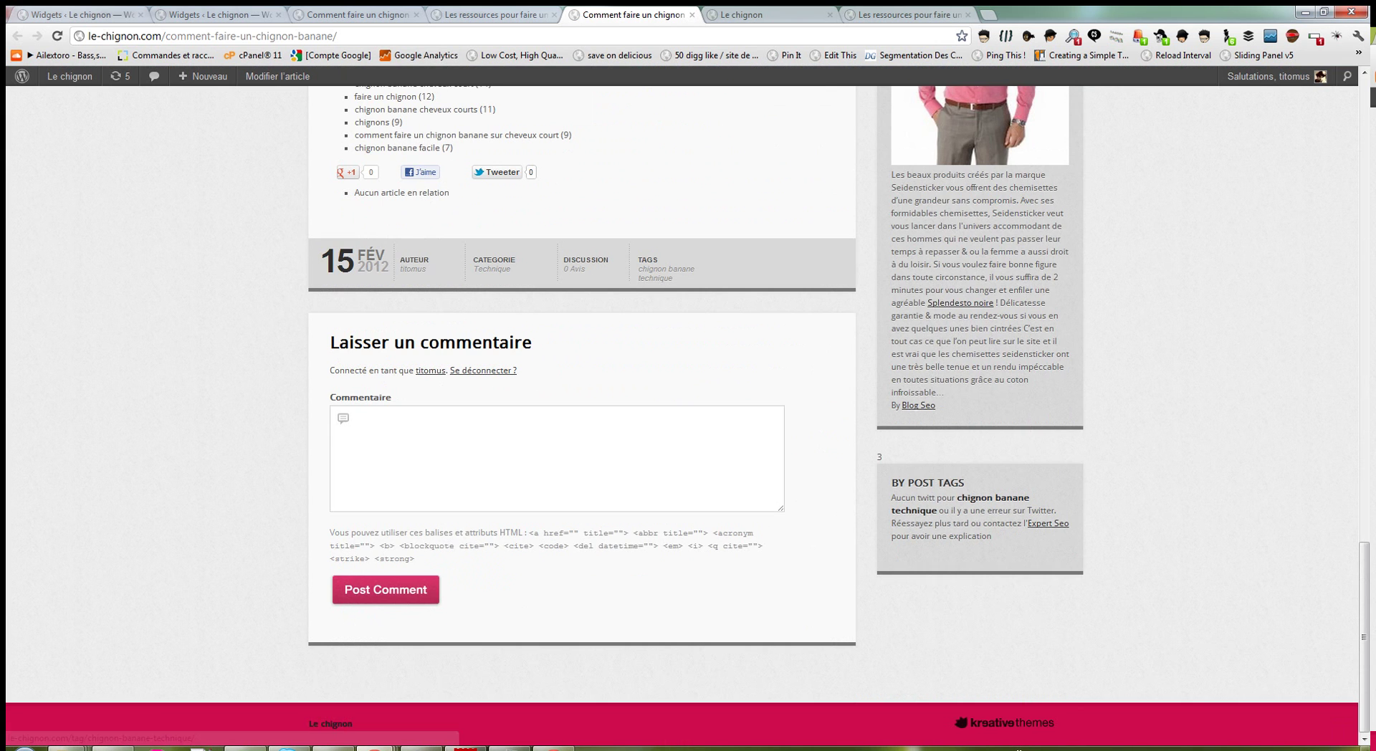
{"action": "scroll", "coordinate": [477, 374], "scroll_direction": "up", "scroll_amount": 8}
{"action": "scroll", "coordinate": [477, 374], "scroll_direction": "up", "scroll_amount": 8}
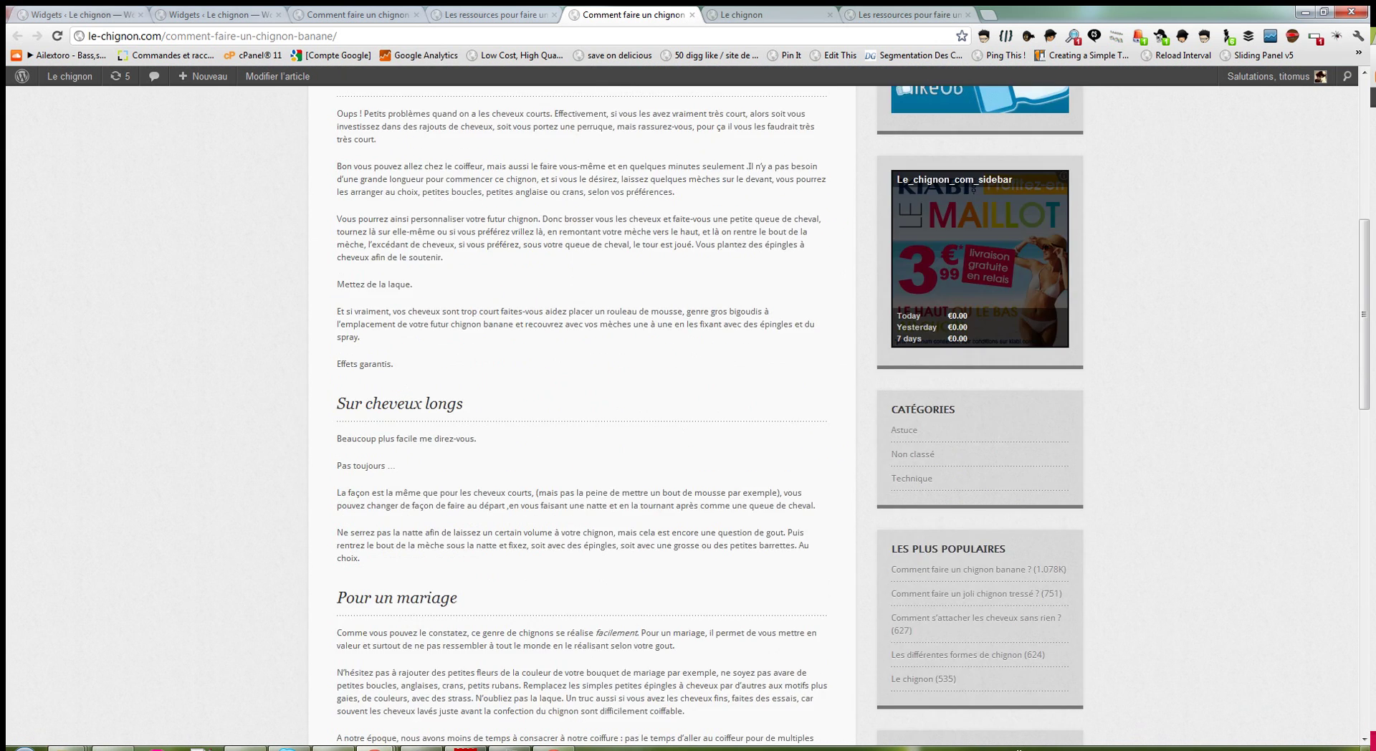
{"action": "left_click", "coordinate": [76, 14]}
{"action": "scroll", "coordinate": [645, 359], "scroll_direction": "down", "scroll_amount": 3}
{"action": "key", "text": "ctrl+shift+Tab"}
{"action": "key", "text": "F5"}
{"action": "scroll", "coordinate": [688, 415], "scroll_direction": "down", "scroll_amount": 10}
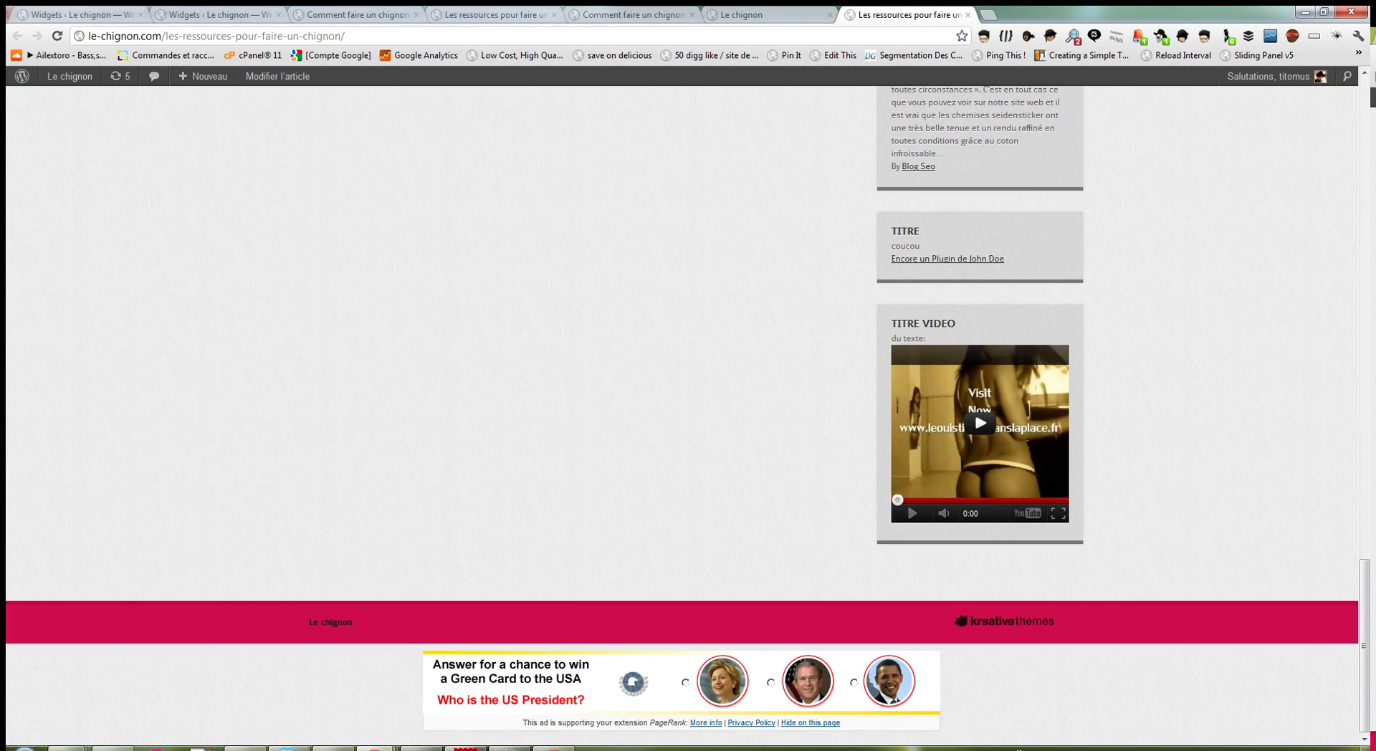
{"action": "scroll", "coordinate": [688, 415], "scroll_direction": "up", "scroll_amount": 5}
Step: From the Le chignon article, open the recently commented "Comment s'attacher les cheveux sans rien ?" in a new tab and view it
{"action": "left_click", "coordinate": [771, 14]}
{"action": "scroll", "coordinate": [688, 416], "scroll_direction": "up", "scroll_amount": 8}
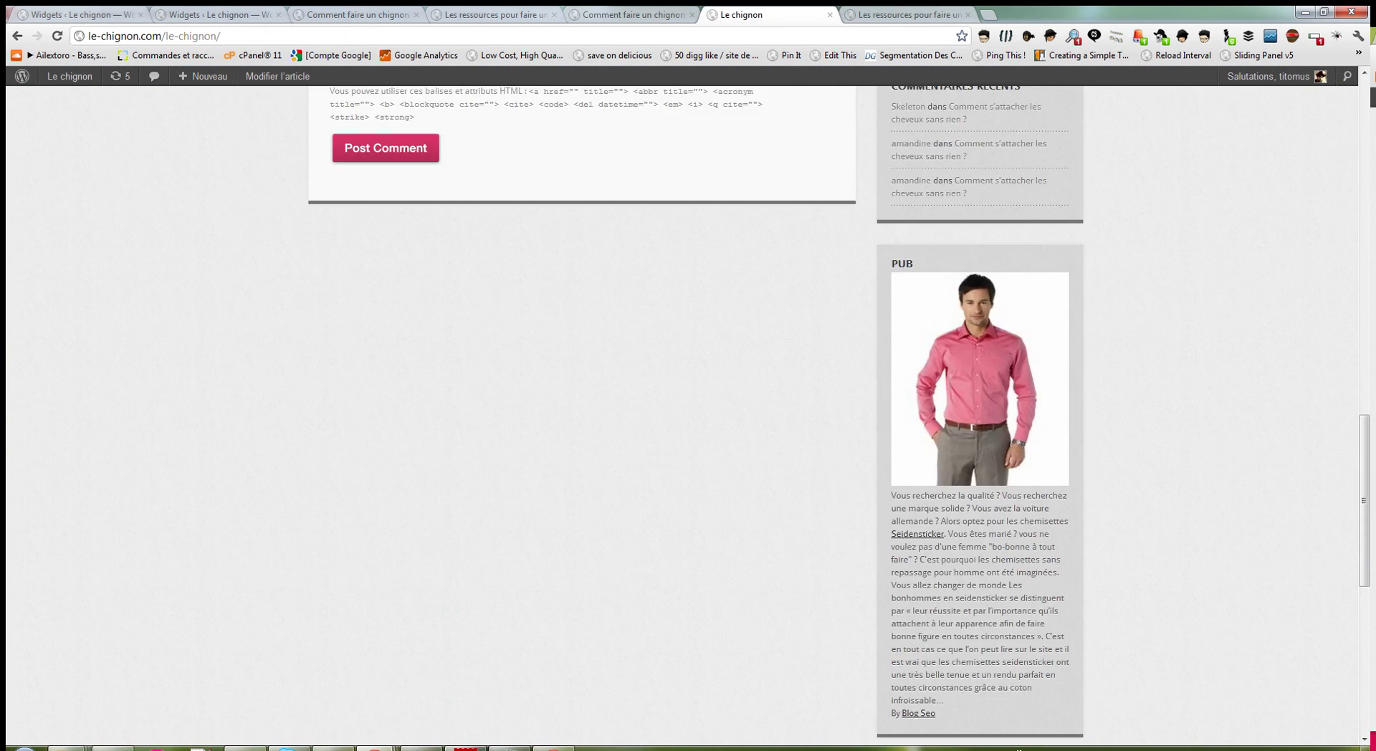
{"action": "scroll", "coordinate": [688, 416], "scroll_direction": "up", "scroll_amount": 5}
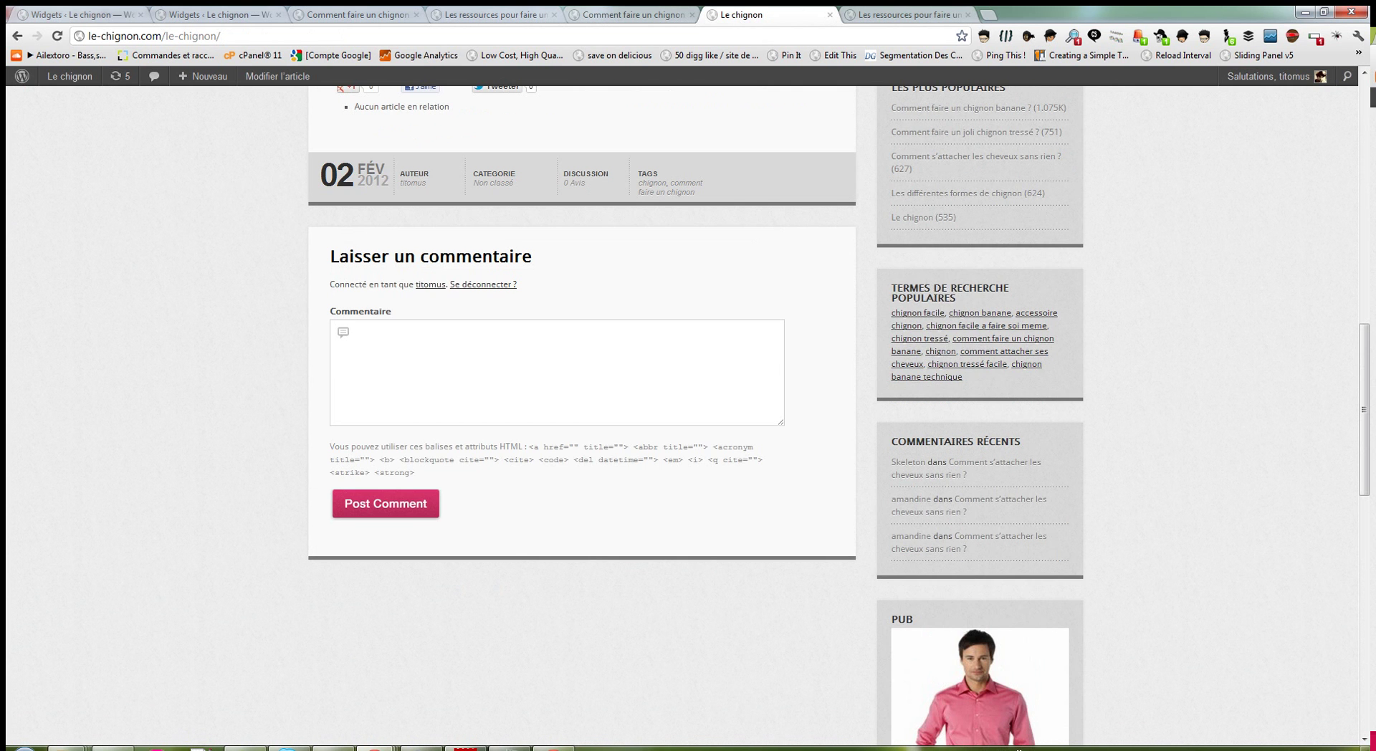
{"action": "right_click", "coordinate": [943, 472]}
{"action": "left_click", "coordinate": [996, 482]}
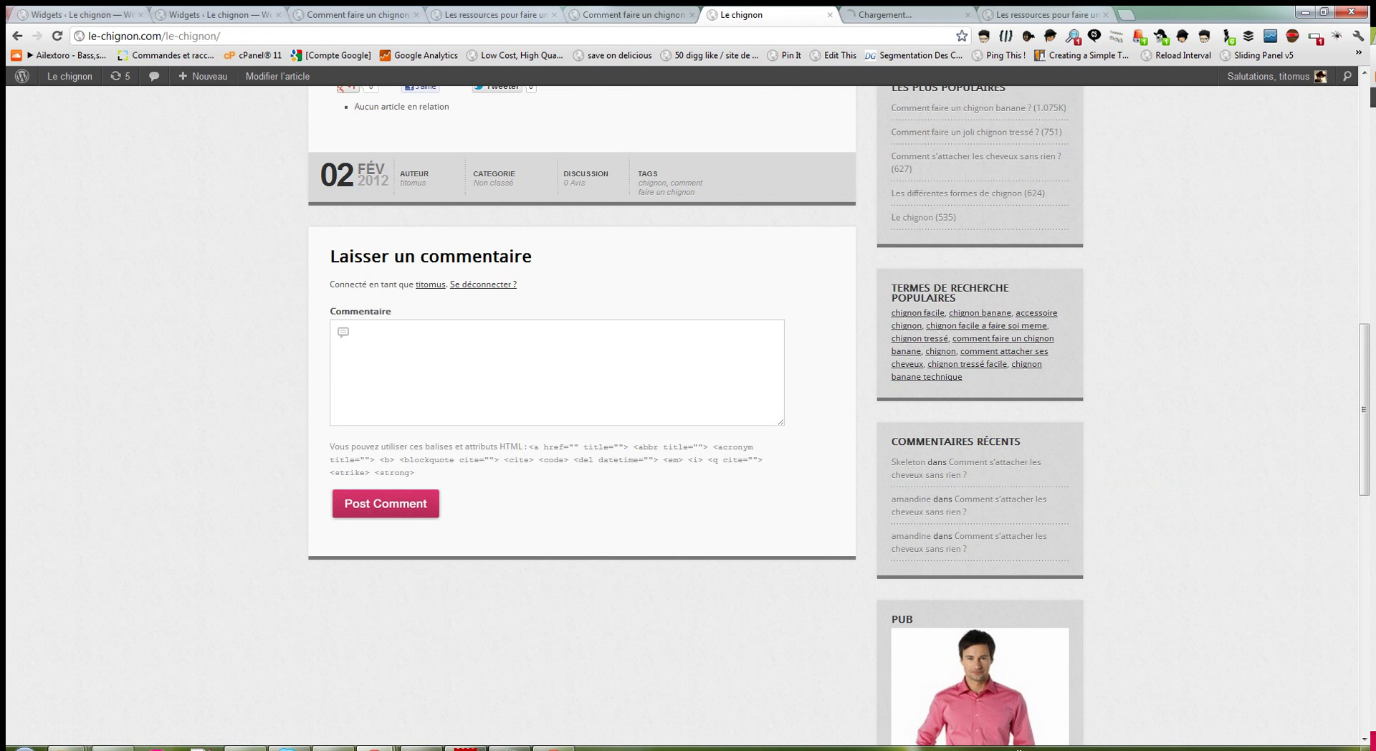
{"action": "key", "text": "ctrl+Tab"}
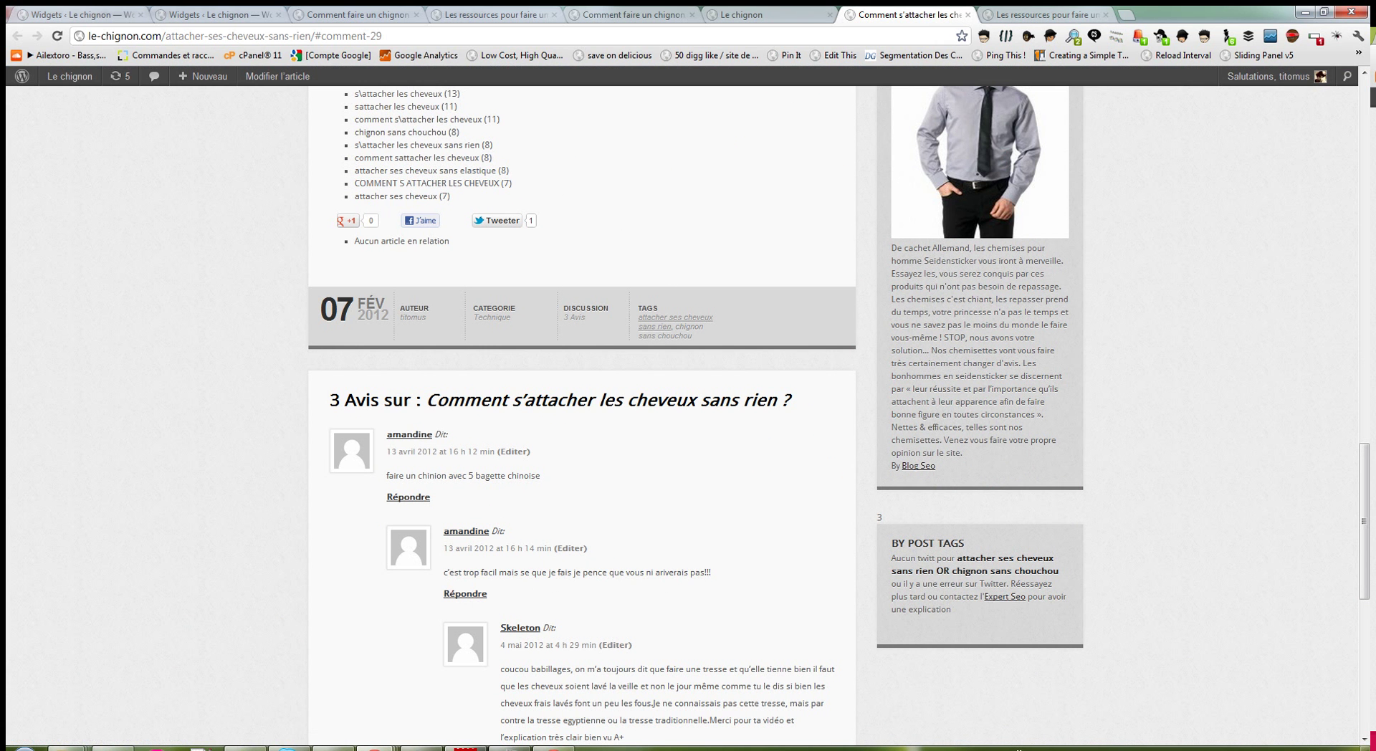
Step: Compare the keywords in the By post tags widget with the tags listed under the article
{"action": "left_click_drag", "start_coordinate": [891, 559], "coordinate": [962, 558]}
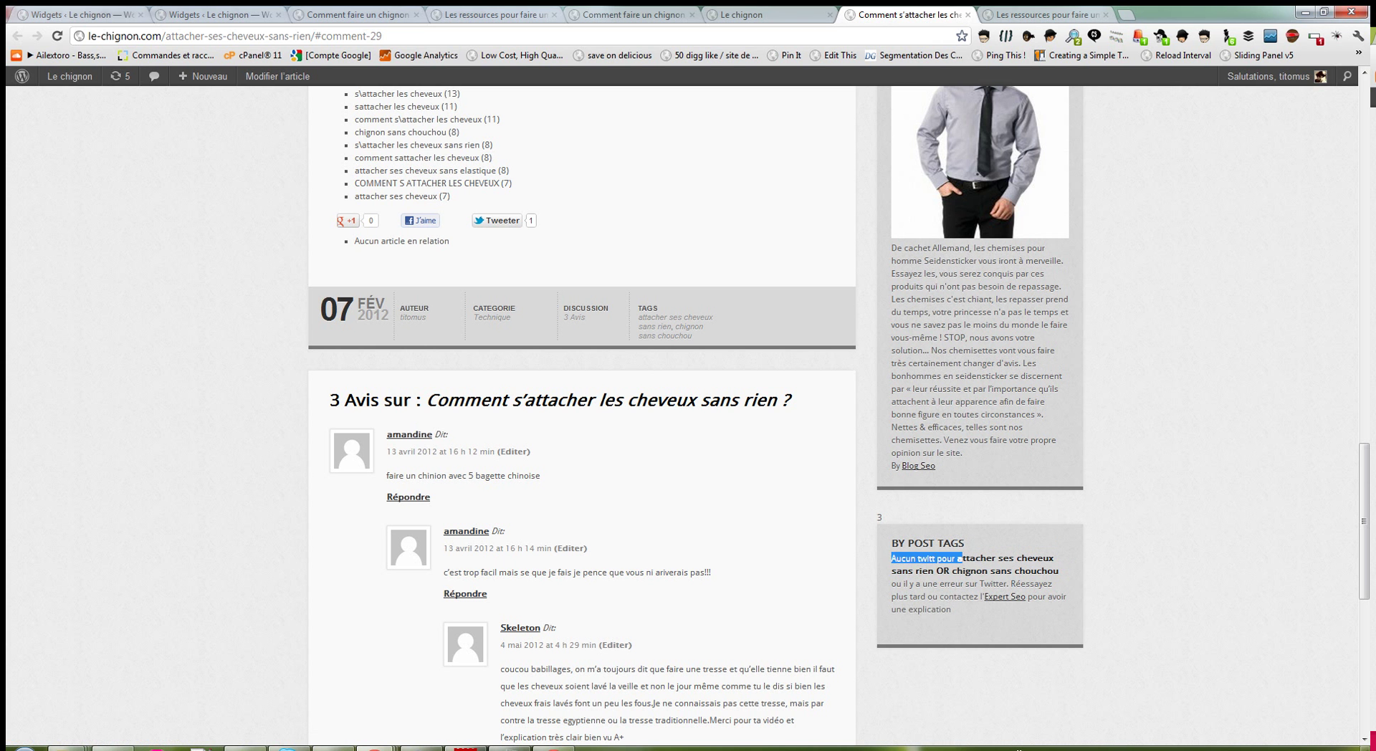
{"action": "left_click", "coordinate": [931, 559]}
{"action": "left_click_drag", "start_coordinate": [894, 559], "coordinate": [938, 570]}
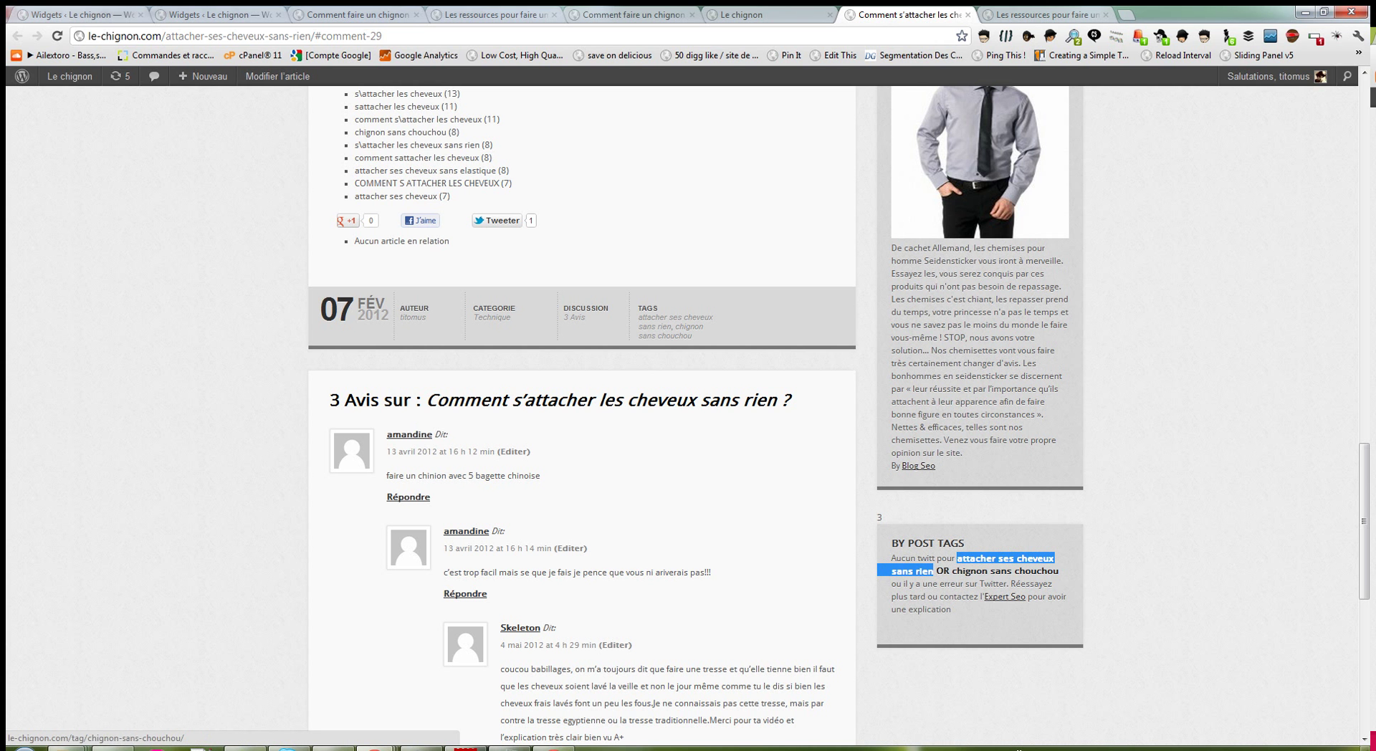
{"action": "left_click_drag", "start_coordinate": [953, 572], "coordinate": [675, 328]}
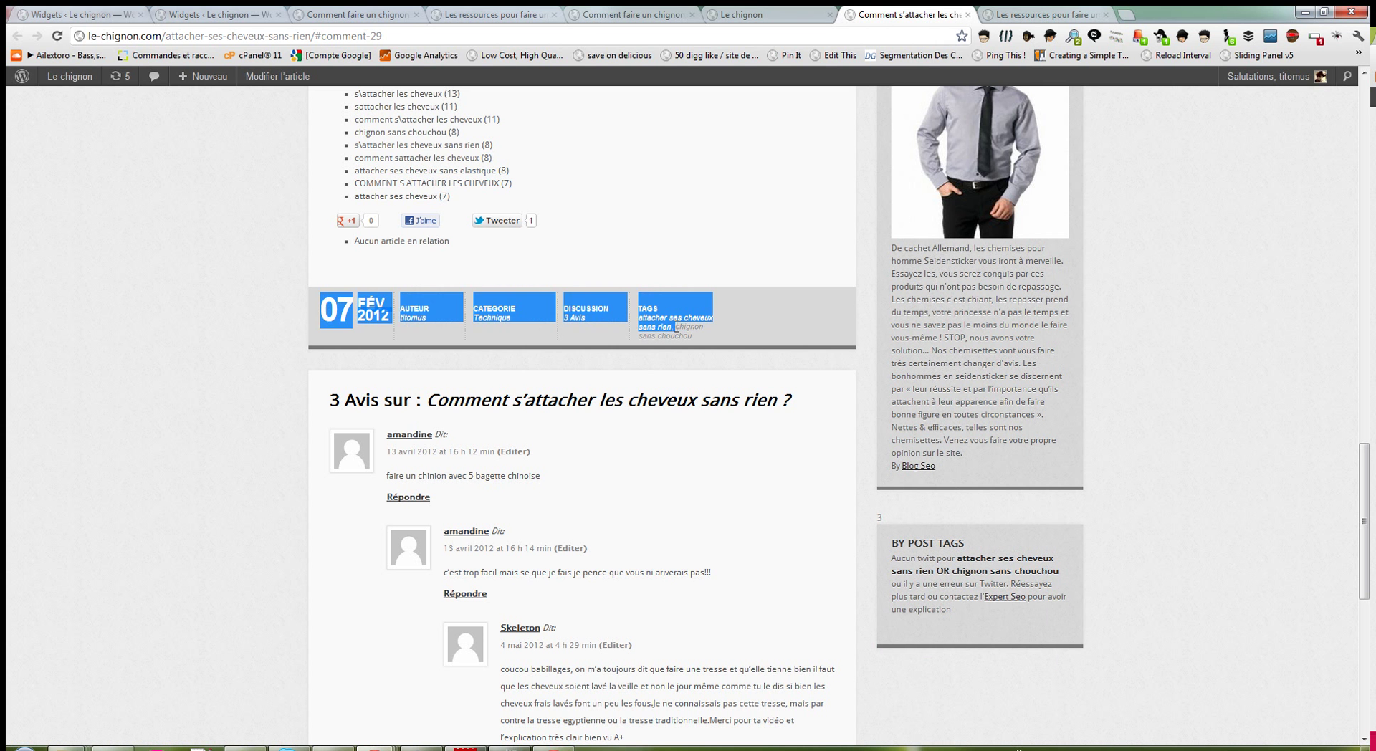
{"action": "left_click", "coordinate": [718, 341]}
{"action": "scroll", "coordinate": [970, 570], "scroll_direction": "up", "scroll_amount": 5}
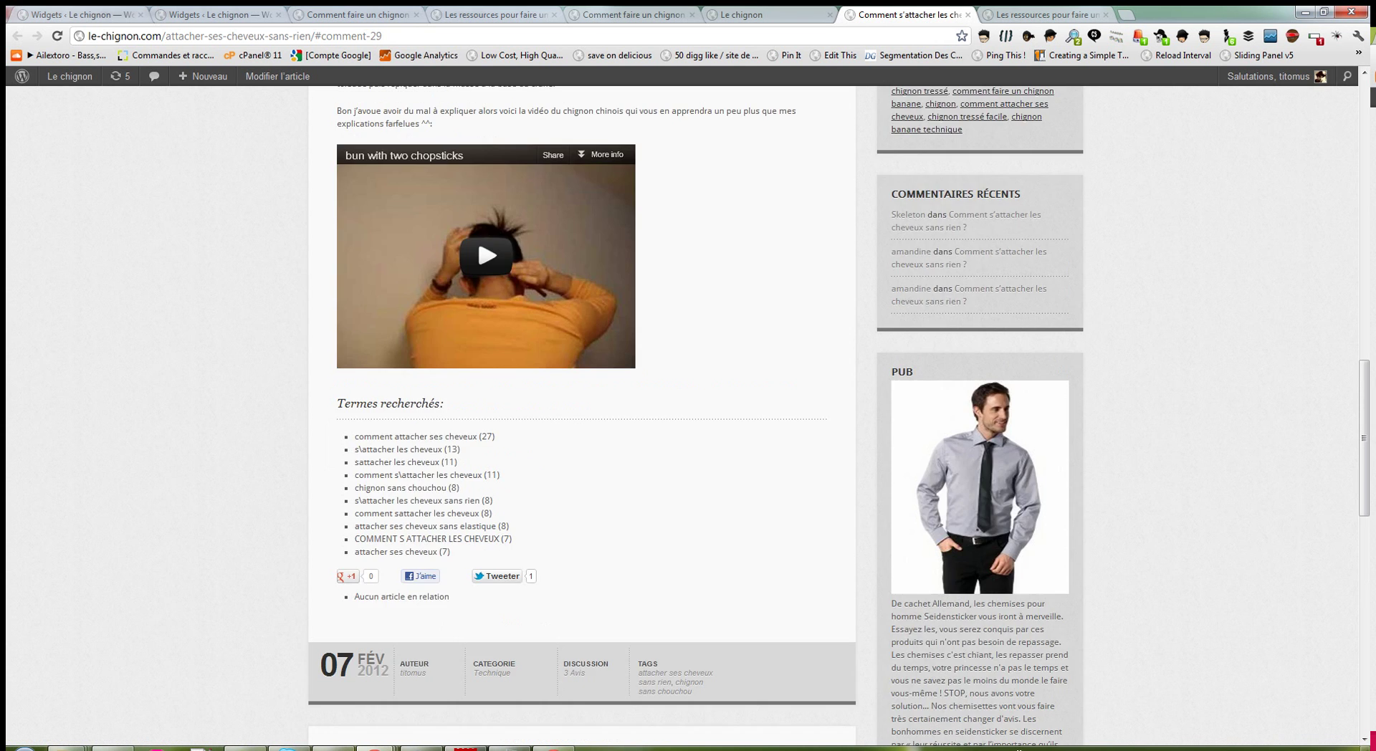
{"action": "scroll", "coordinate": [970, 570], "scroll_direction": "up", "scroll_amount": 10}
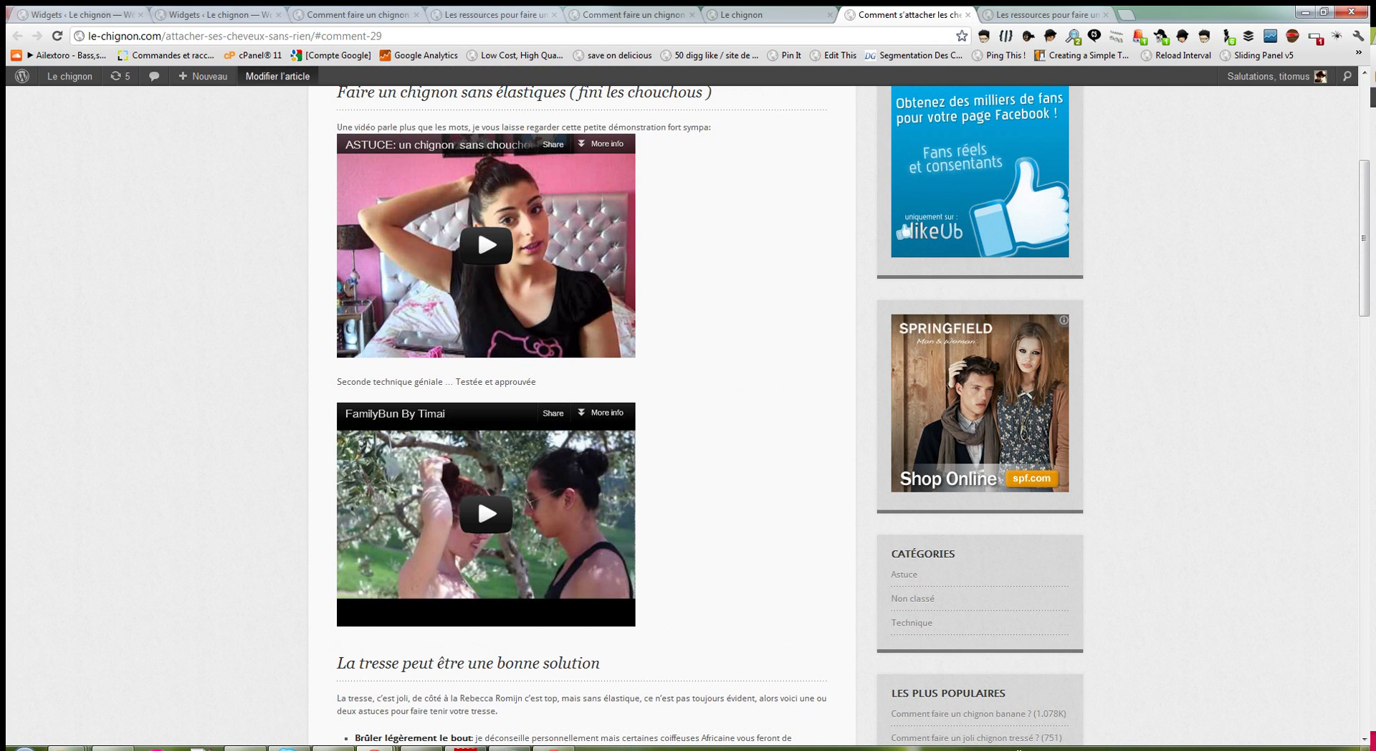
Step: In the Widgets admin, remove the Titre video text widget from the single sidebar and move the Super Widget - PHP "titre" to the inactive widgets
{"action": "key", "text": "ctrl+1"}
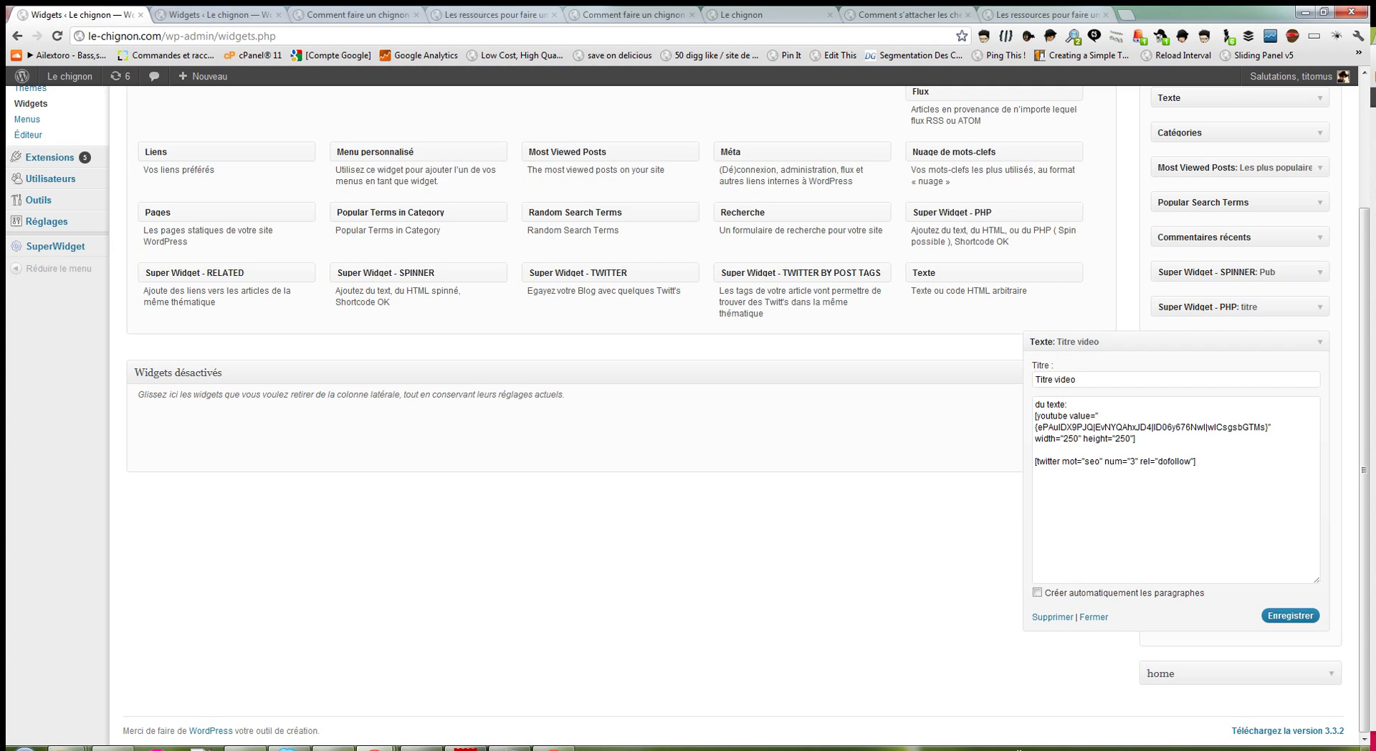
{"action": "left_click_drag", "start_coordinate": [1175, 342], "coordinate": [486, 482]}
{"action": "left_click_drag", "start_coordinate": [1175, 472], "coordinate": [502, 545]}
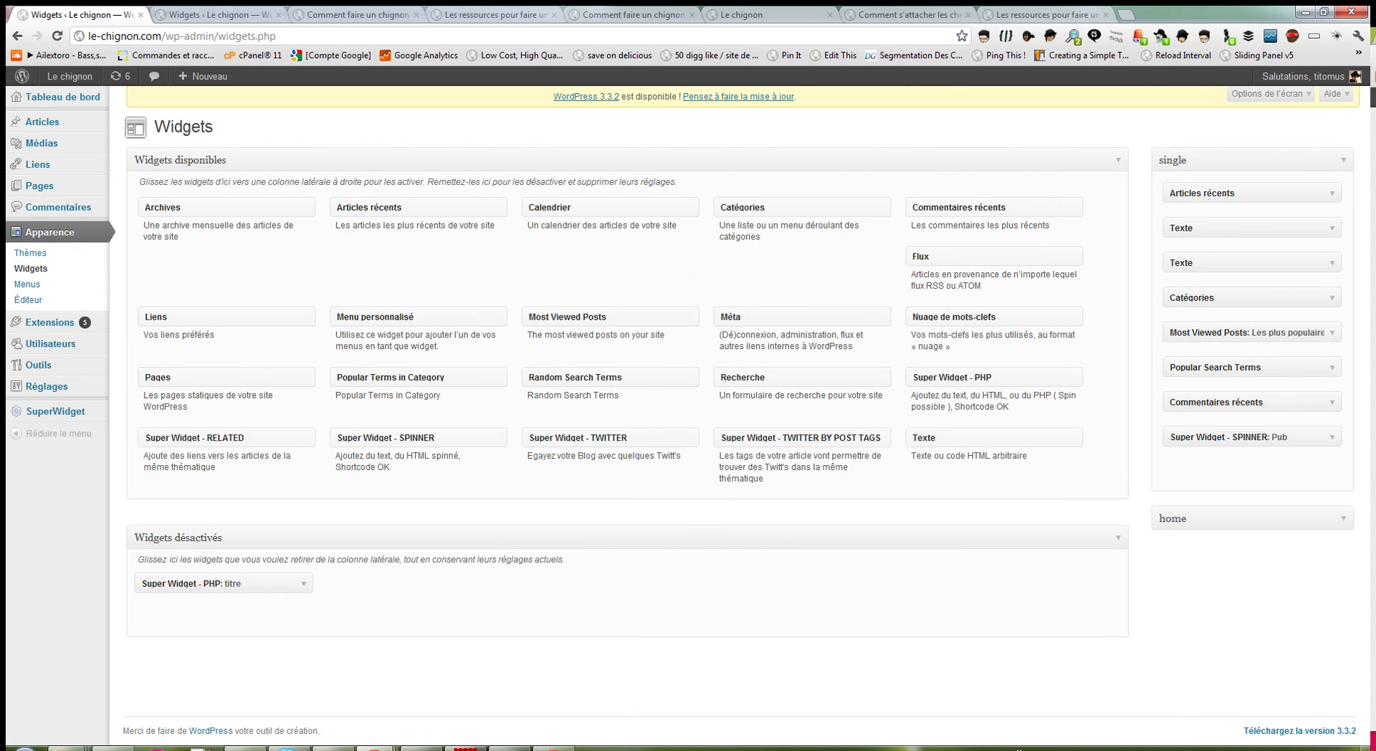
Step: Expand the Super Widget - SPINNER "Pub" in the single sidebar and examine its spun image URLs and text through to the end
{"action": "left_click", "coordinate": [1332, 437]}
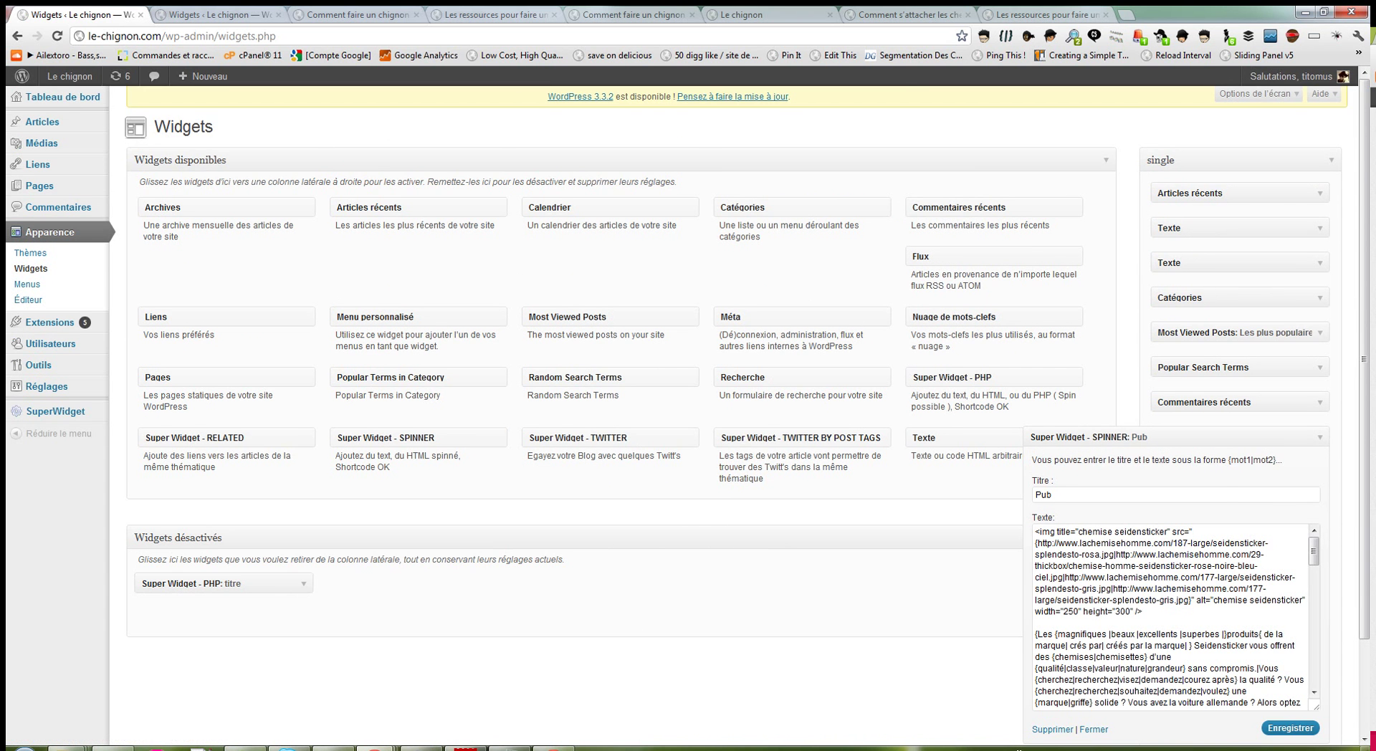
{"action": "scroll", "coordinate": [717, 430], "scroll_direction": "down", "scroll_amount": 2}
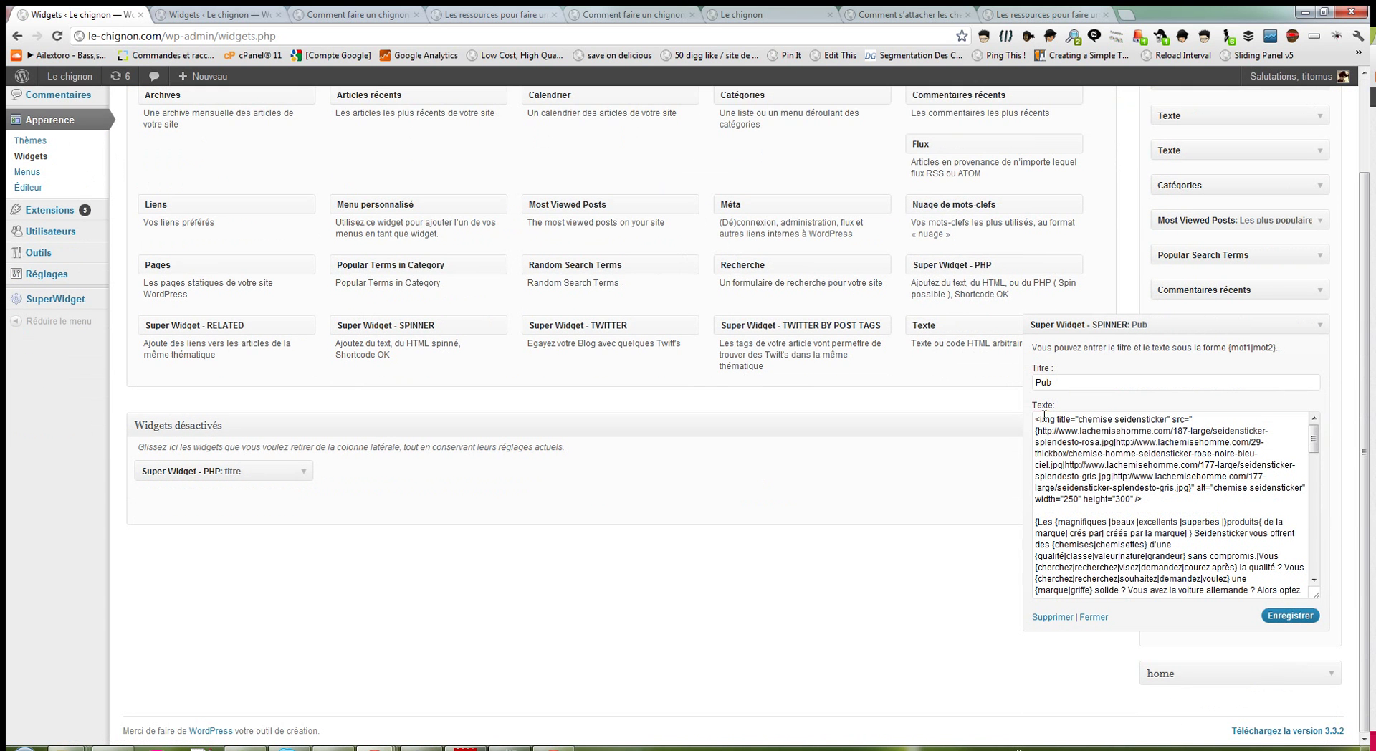
{"action": "left_click_drag", "start_coordinate": [1044, 417], "coordinate": [1143, 433]}
{"action": "left_click", "coordinate": [1183, 431]}
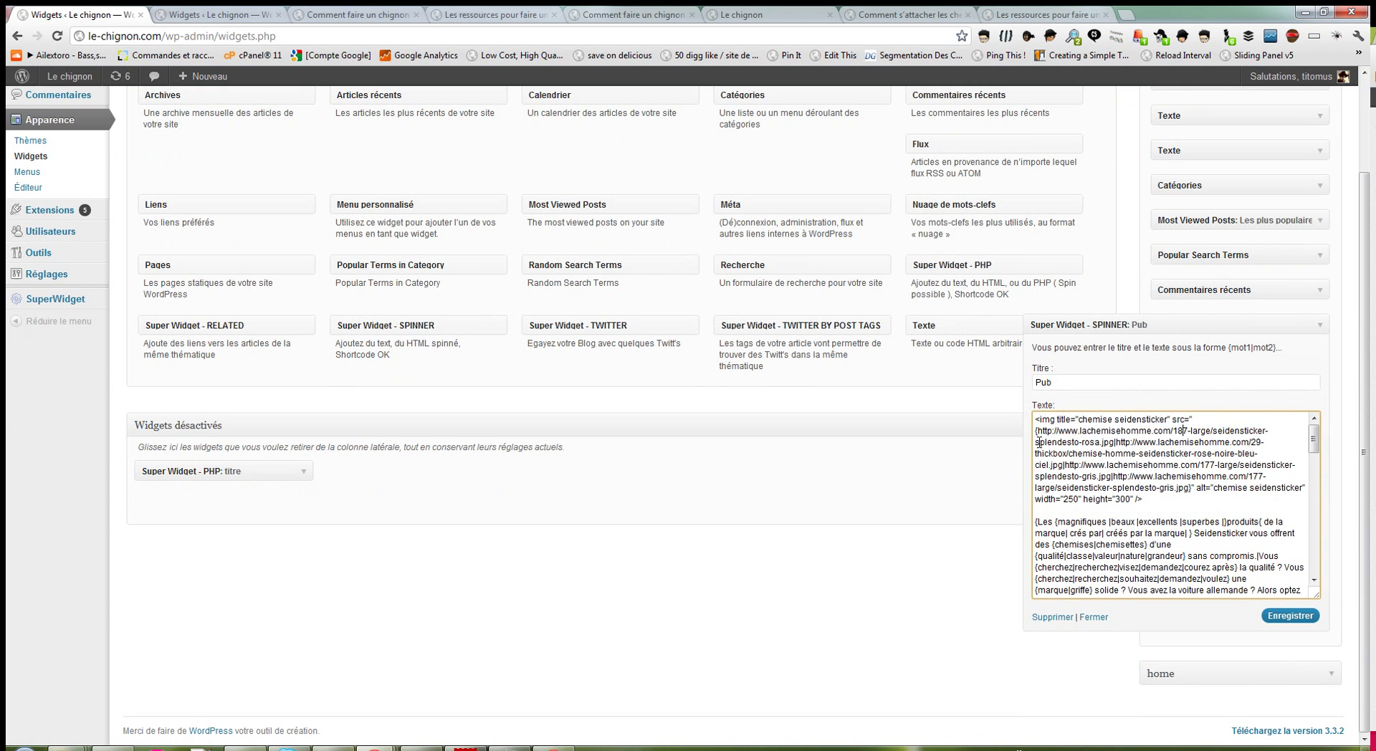
{"action": "left_click_drag", "start_coordinate": [1035, 430], "coordinate": [1108, 496]}
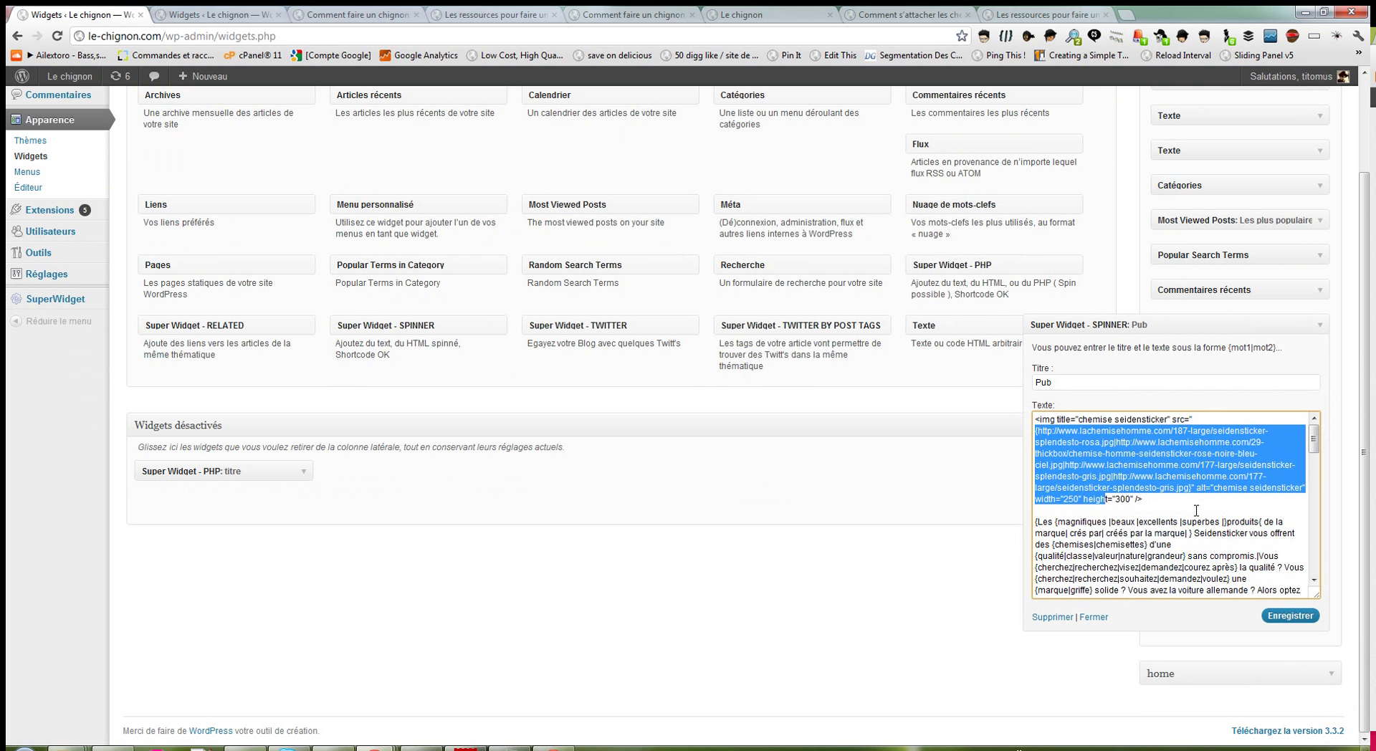
{"action": "scroll", "coordinate": [1196, 511], "scroll_direction": "down", "scroll_amount": 2}
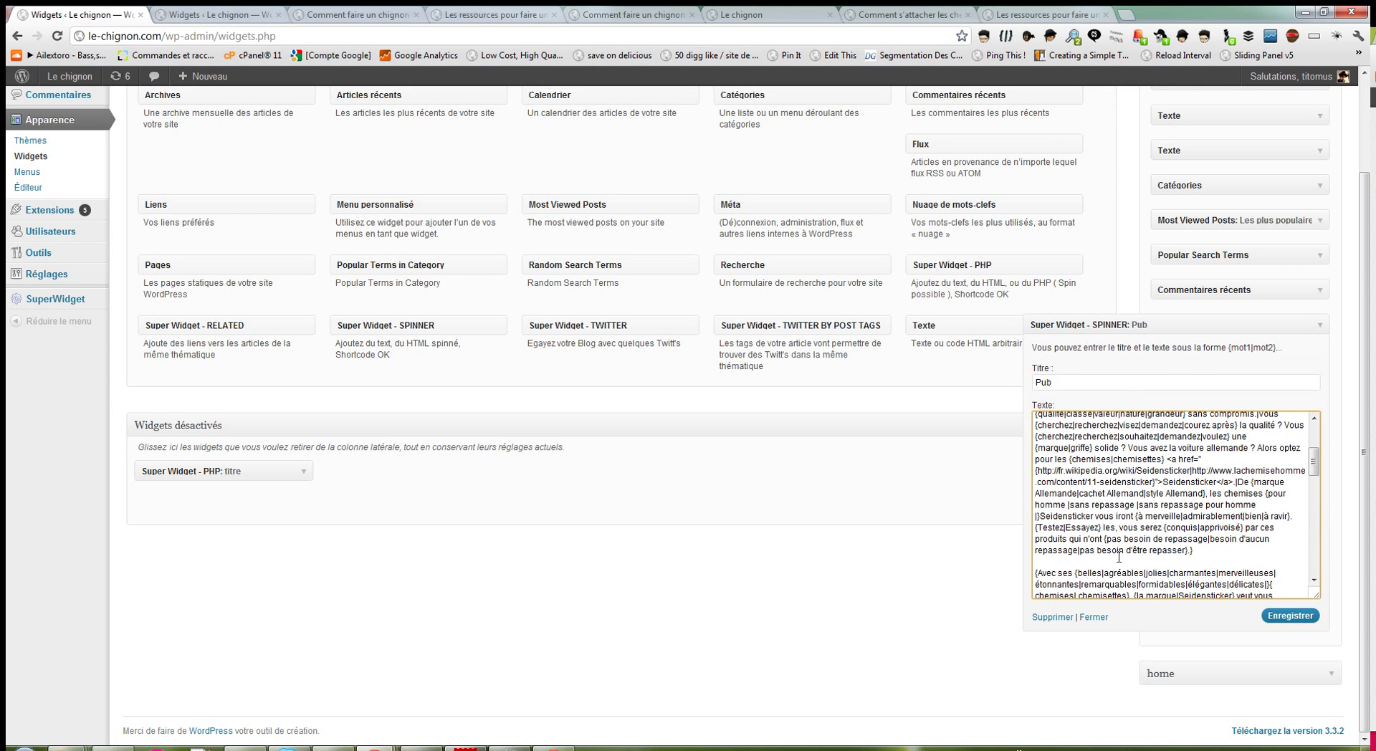
{"action": "scroll", "coordinate": [1119, 557], "scroll_direction": "down", "scroll_amount": 5}
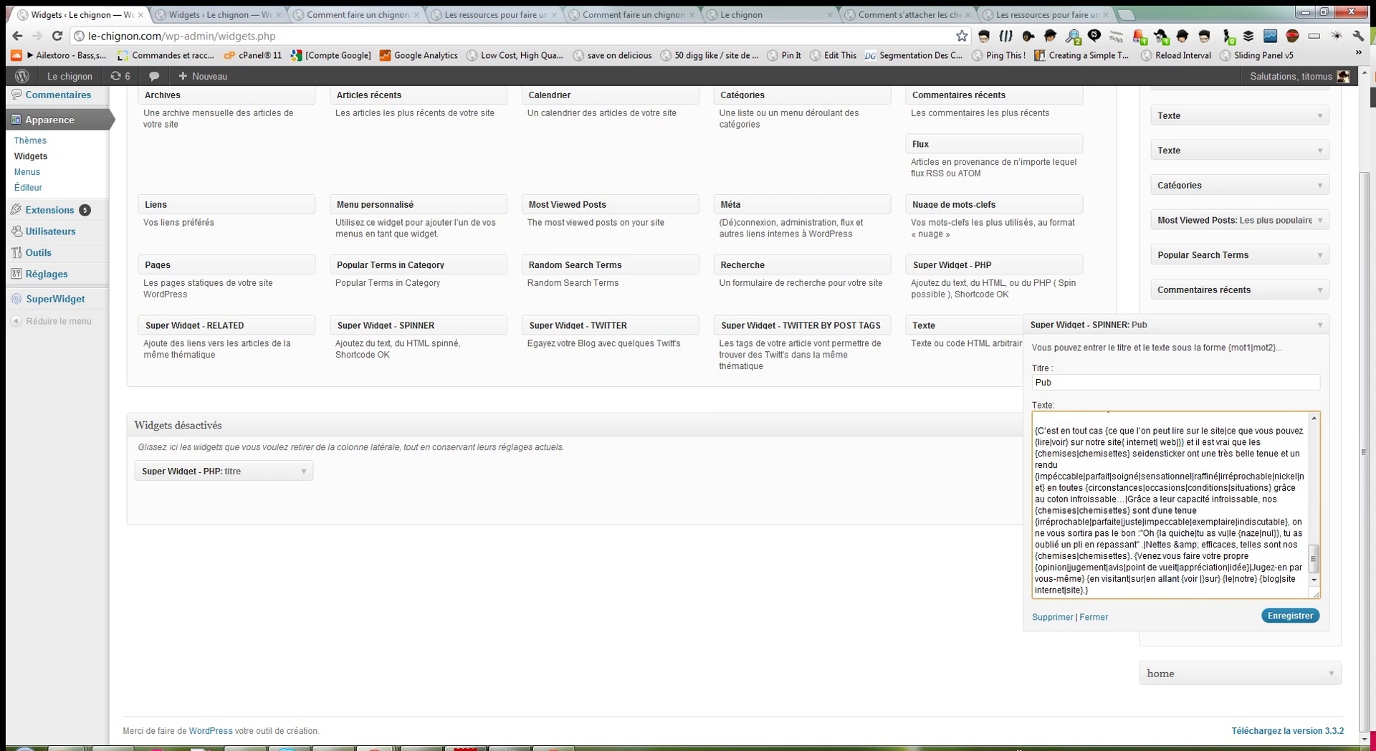
Step: On the "Comment faire un chignon banane ?" article, examine the Pub widget's image and text, and reload the page to check them again
{"action": "key", "text": "ctrl+3"}
{"action": "key", "text": "F5"}
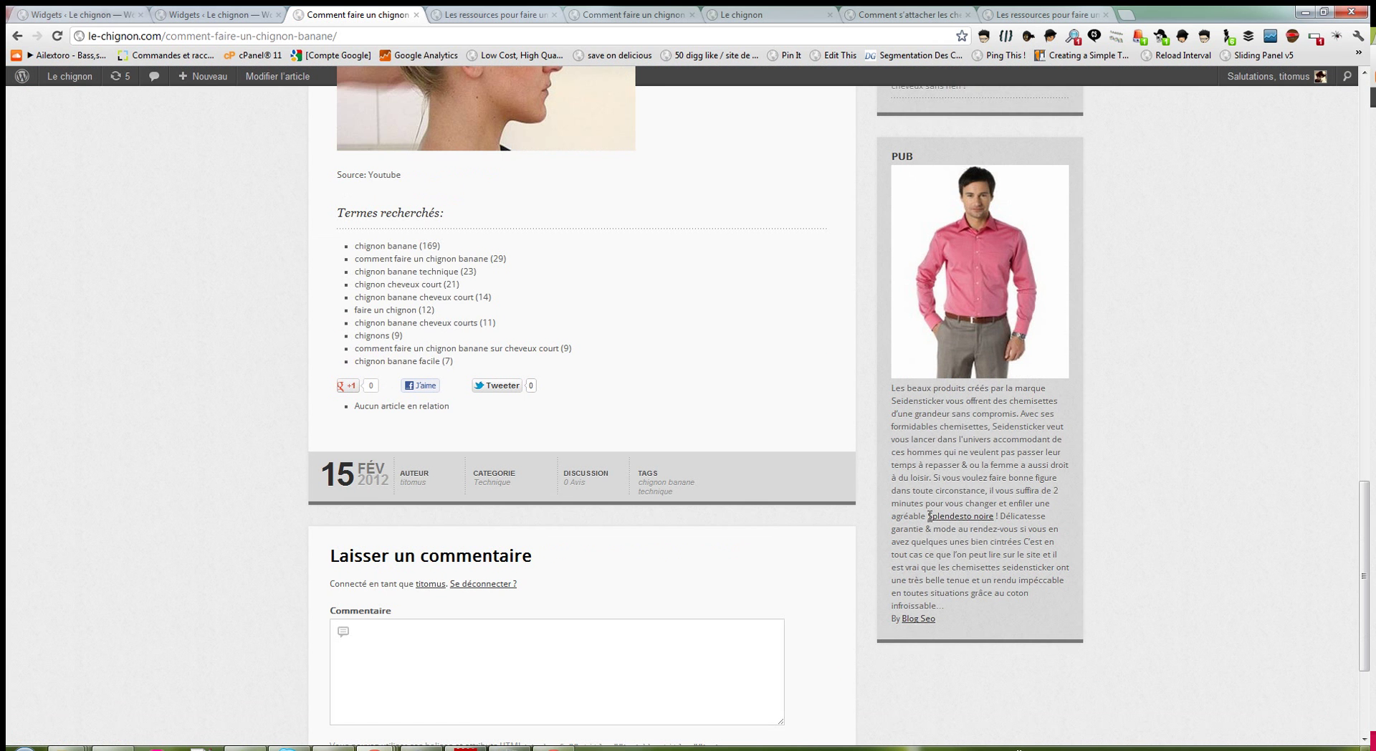
{"action": "left_click_drag", "start_coordinate": [925, 515], "coordinate": [879, 516]}
{"action": "left_click_drag", "start_coordinate": [1009, 515], "coordinate": [1054, 663]}
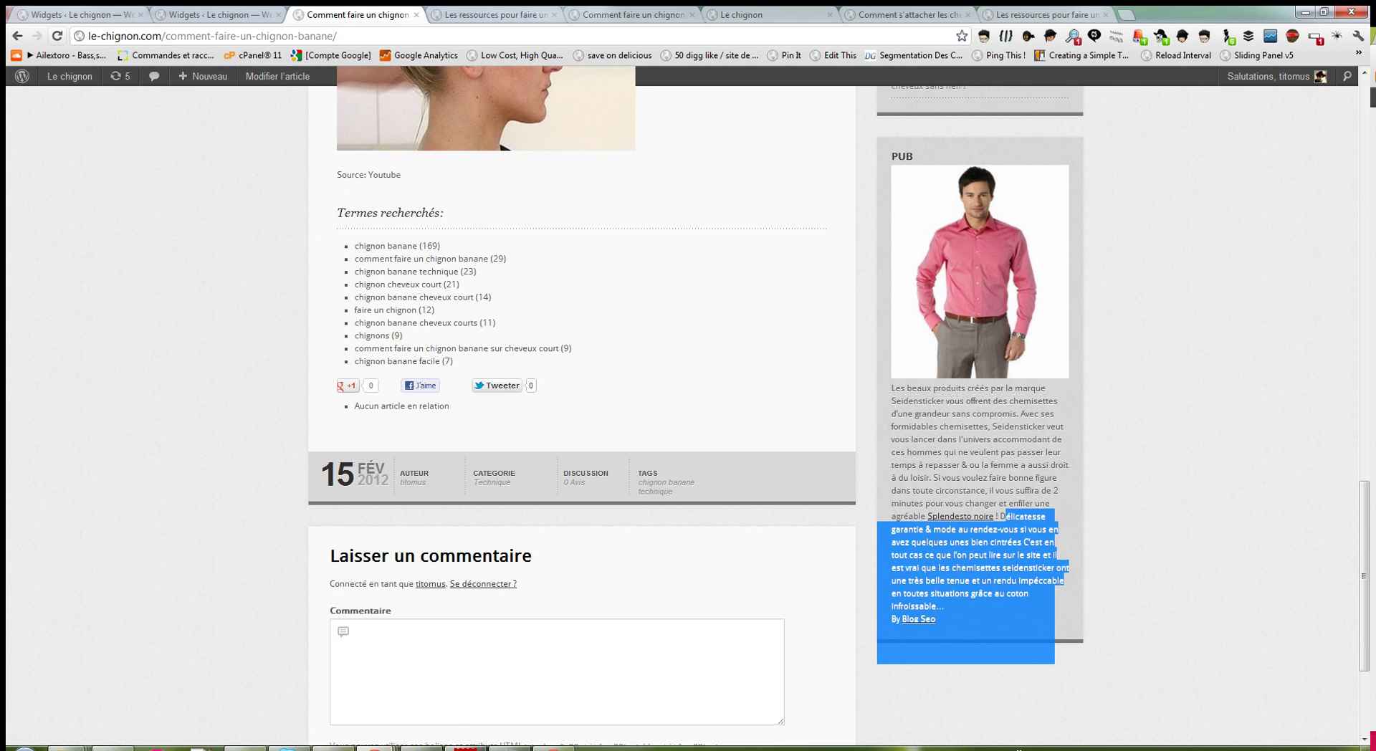
{"action": "left_click", "coordinate": [56, 35]}
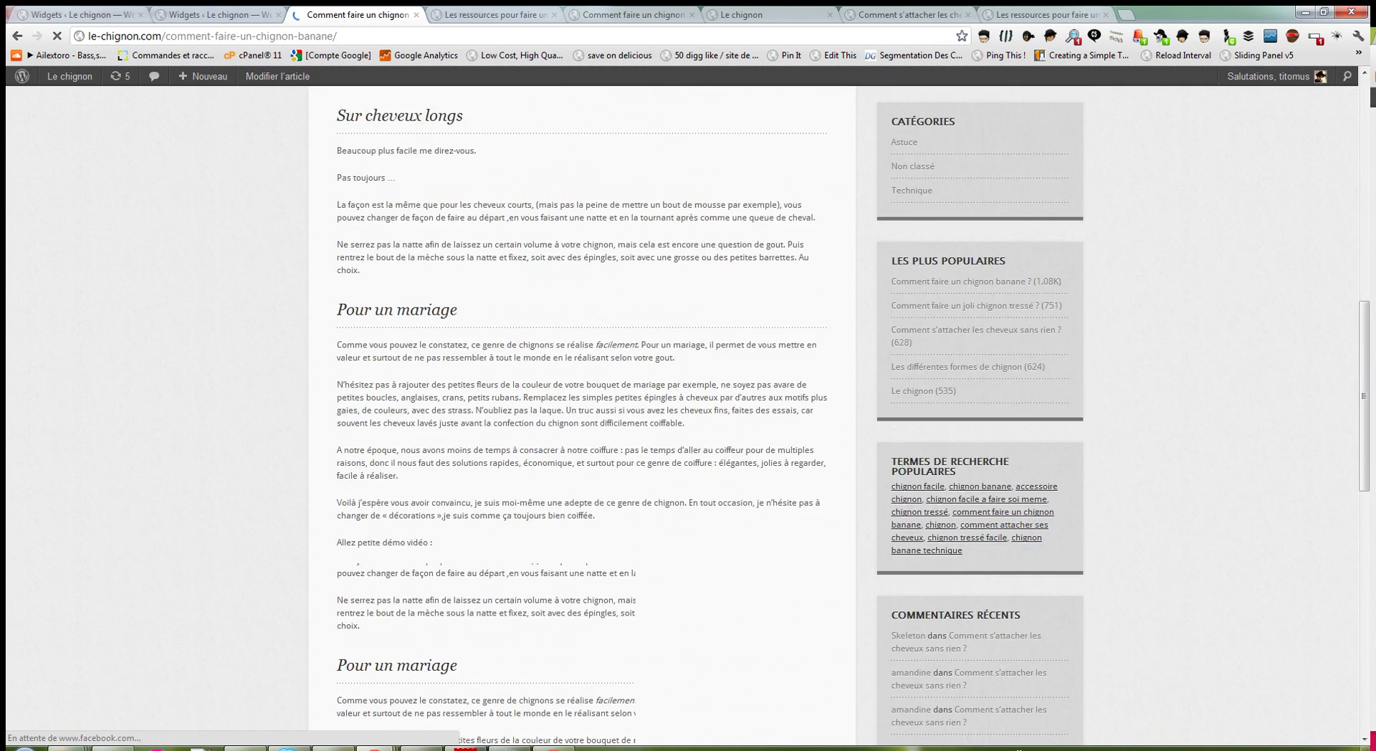
{"action": "scroll", "coordinate": [477, 441], "scroll_direction": "up", "scroll_amount": 5}
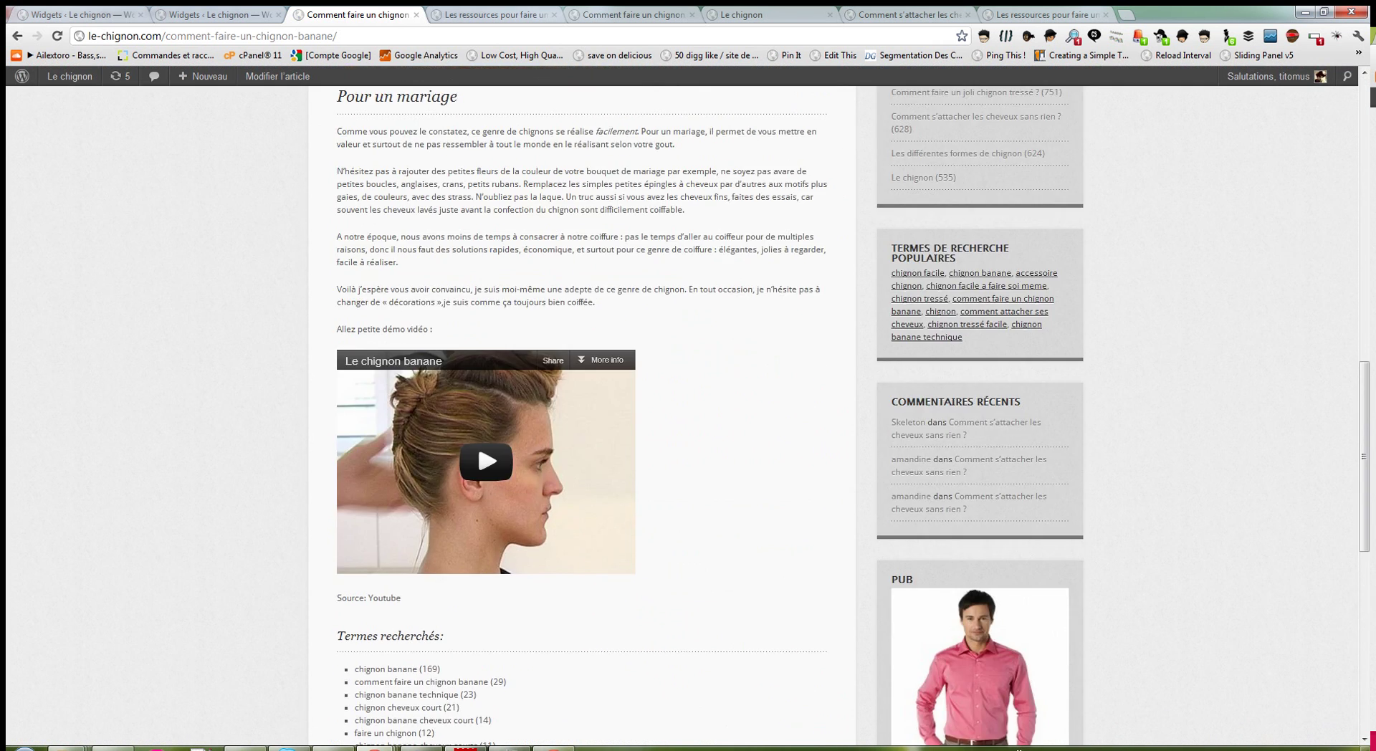
Step: Reload the "Les ressources pour faire un chignon !" article and check the image and text of its Pub widget
{"action": "left_click", "coordinate": [494, 14]}
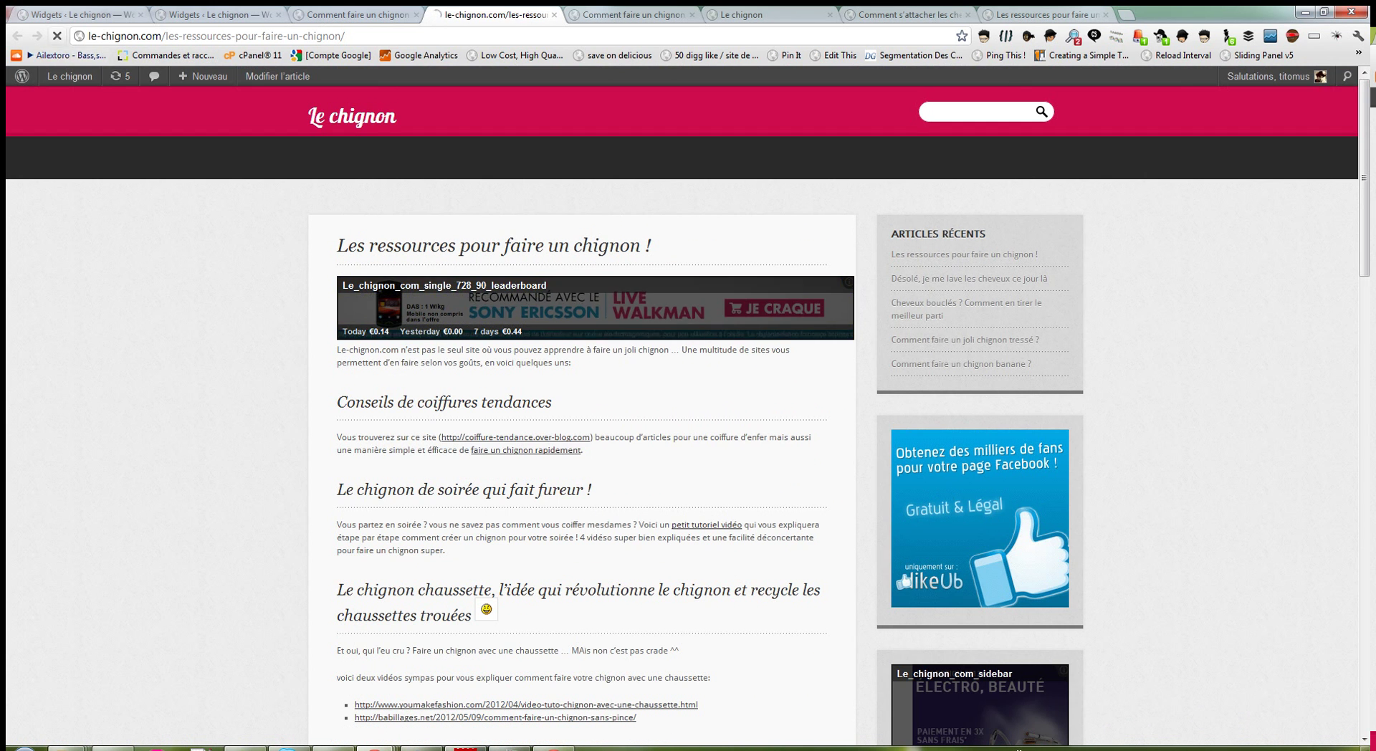
{"action": "key", "text": "F5"}
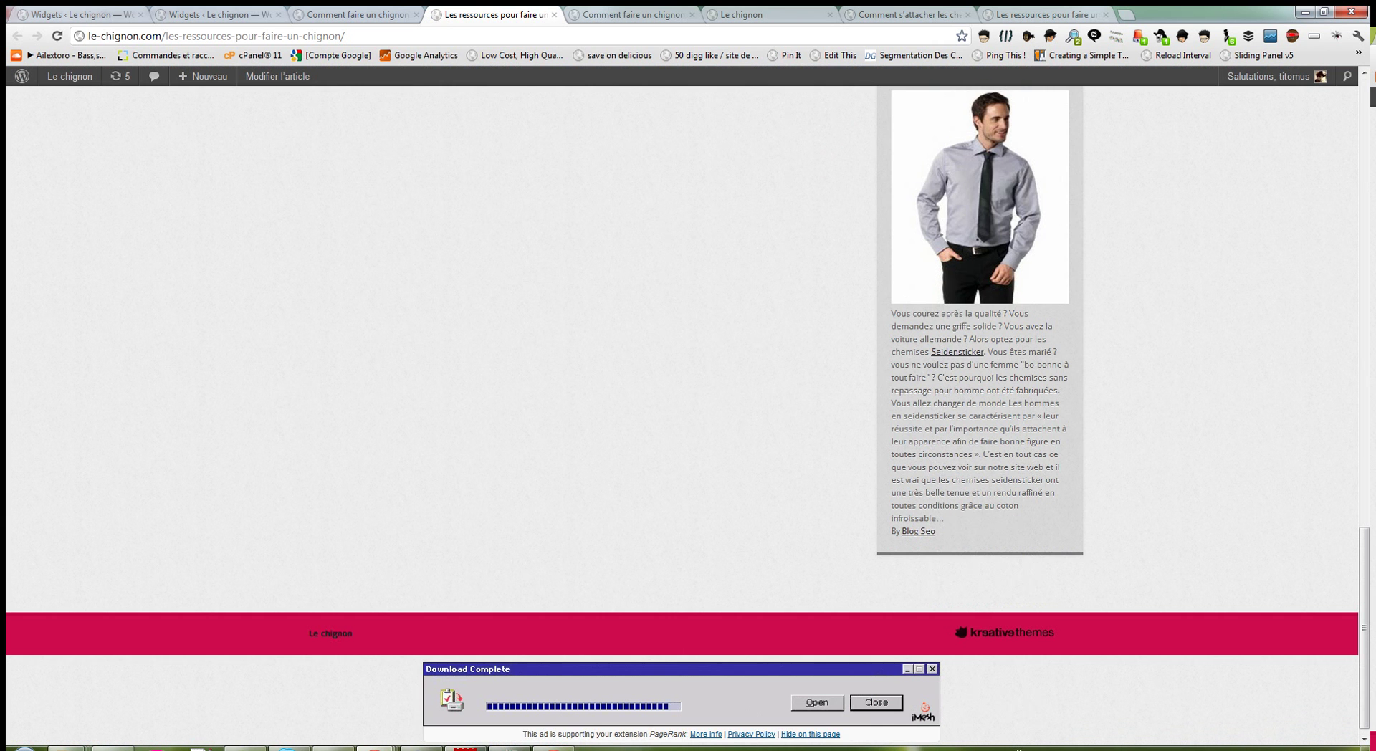
{"action": "left_click", "coordinate": [278, 76]}
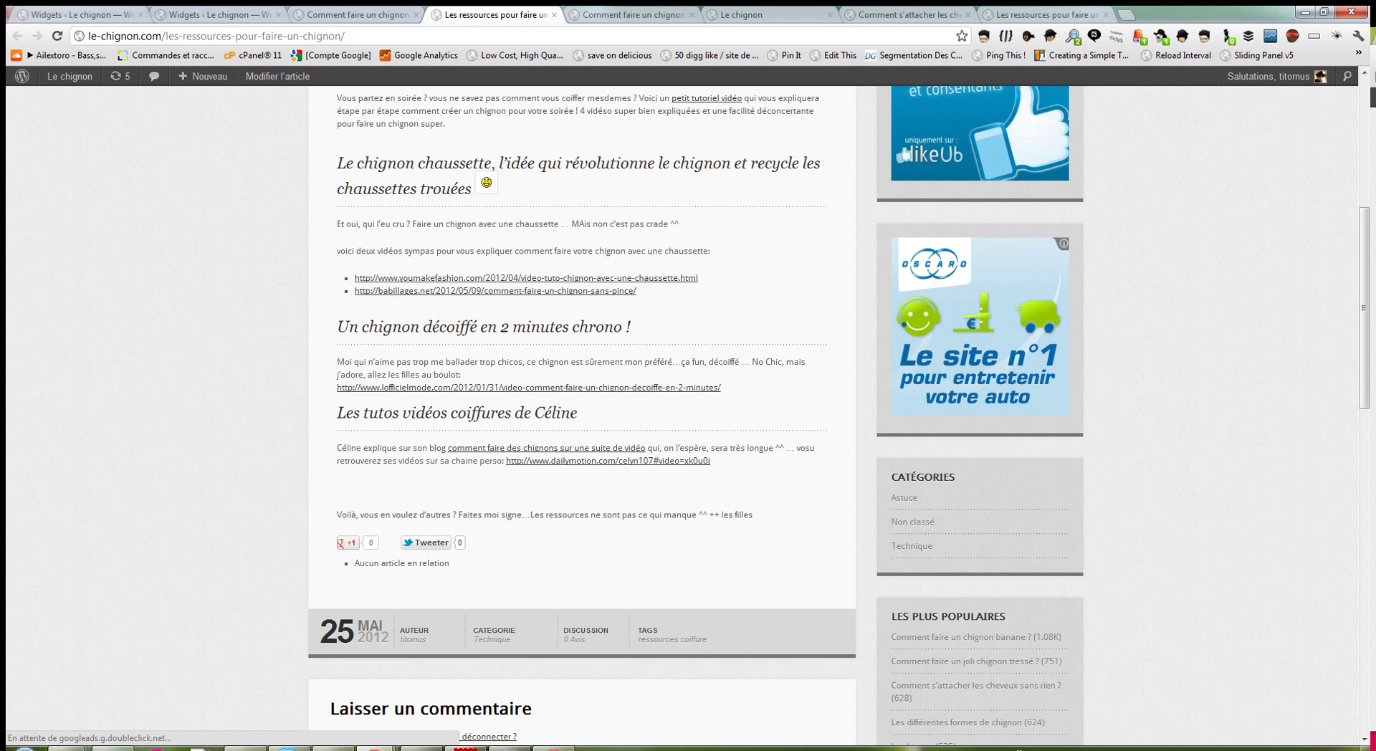
{"action": "scroll", "coordinate": [688, 415], "scroll_direction": "down", "scroll_amount": 2}
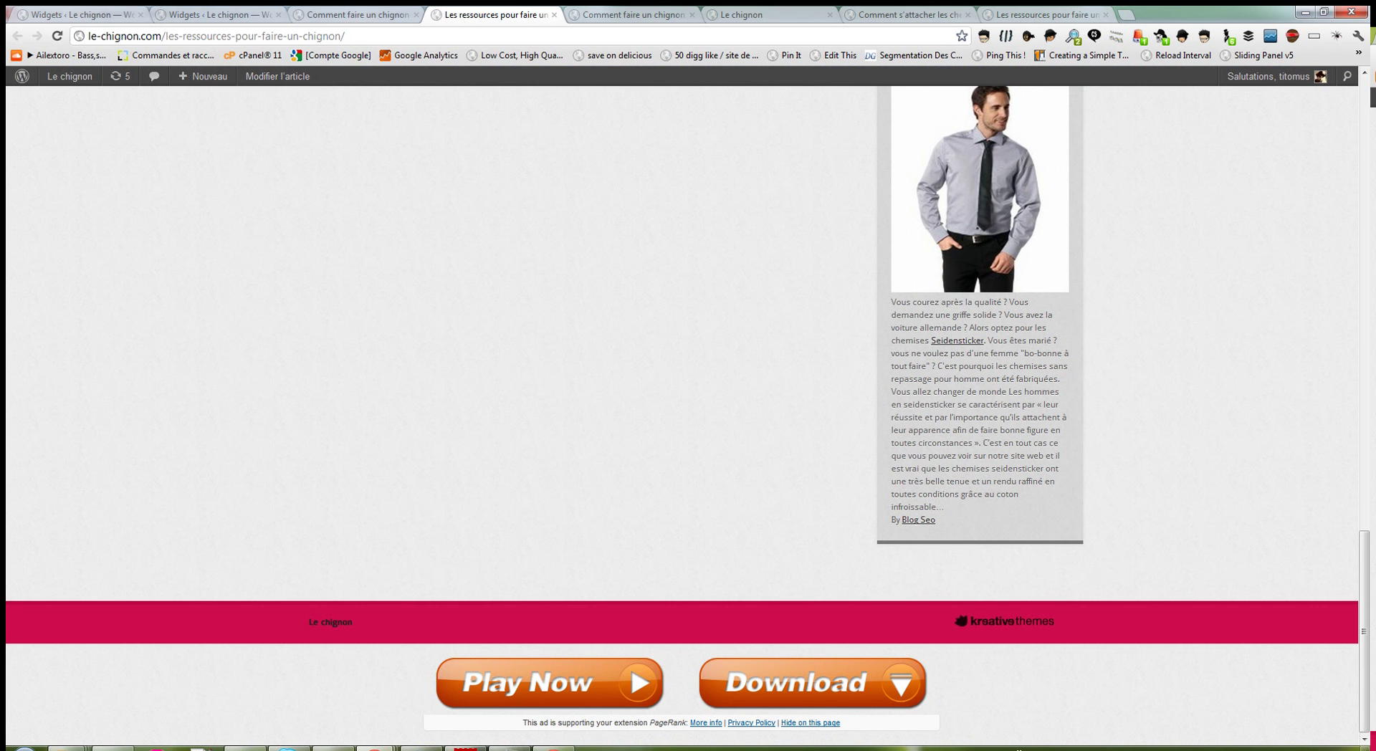
Step: Compare with the Pub widget on the "Comment faire un chignon banane ?" article, and return to the Widgets admin
{"action": "key", "text": "ctrl+shift+Tab"}
{"action": "scroll", "coordinate": [688, 416], "scroll_direction": "down", "scroll_amount": 3}
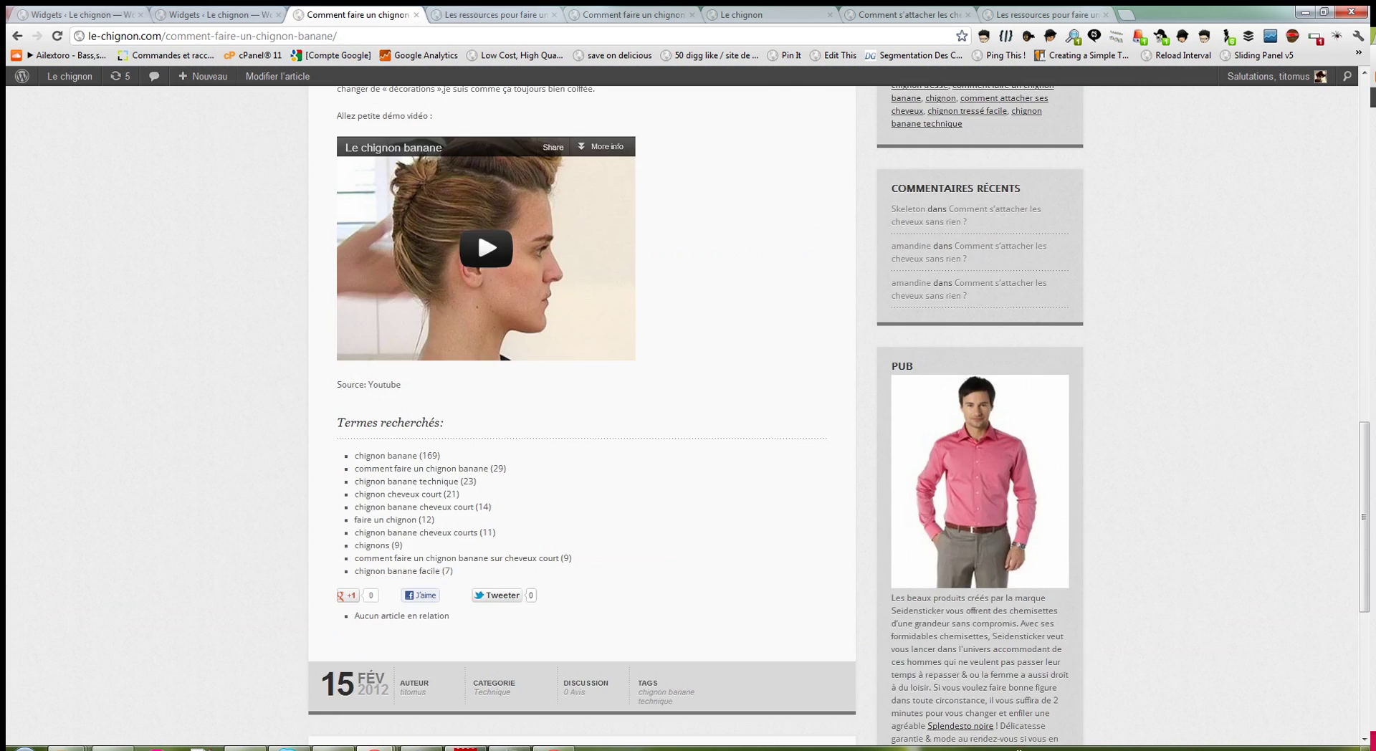
{"action": "scroll", "coordinate": [477, 229], "scroll_direction": "down", "scroll_amount": 3}
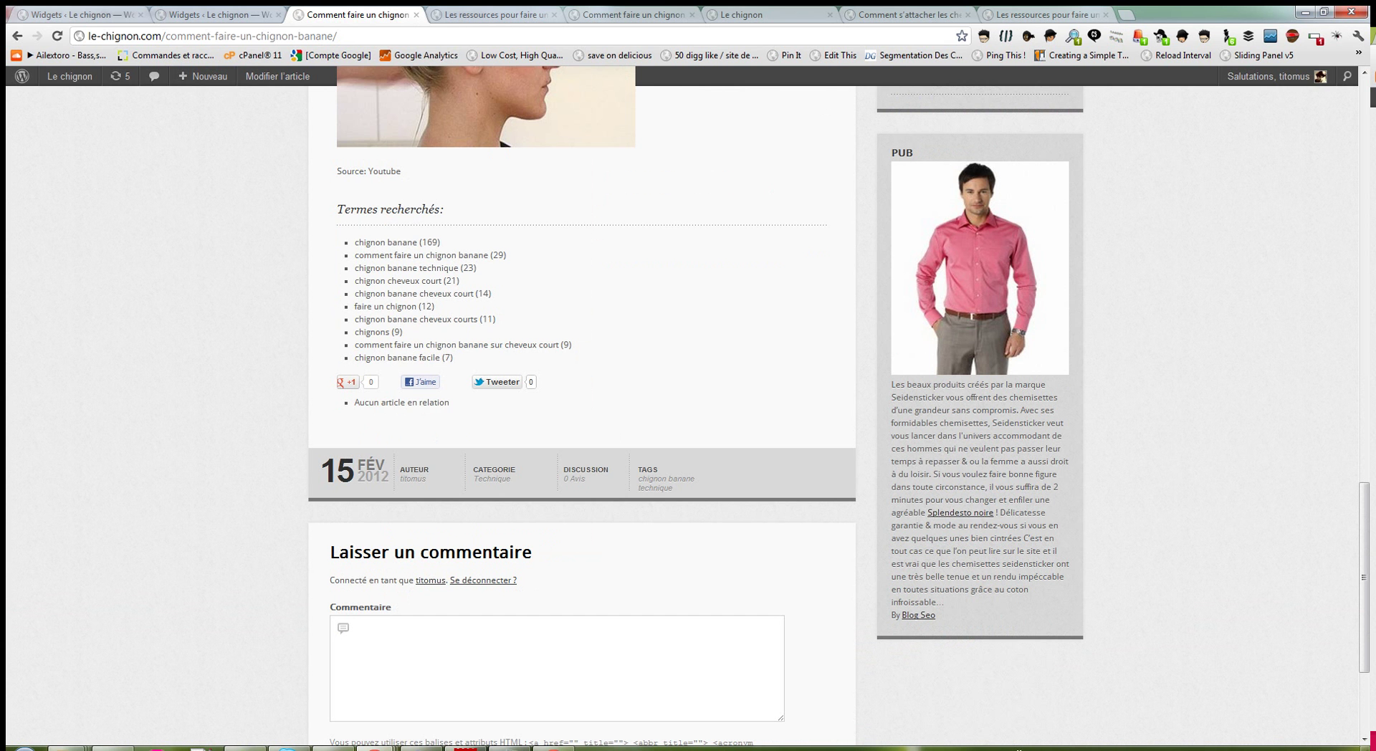
{"action": "left_click", "coordinate": [79, 14]}
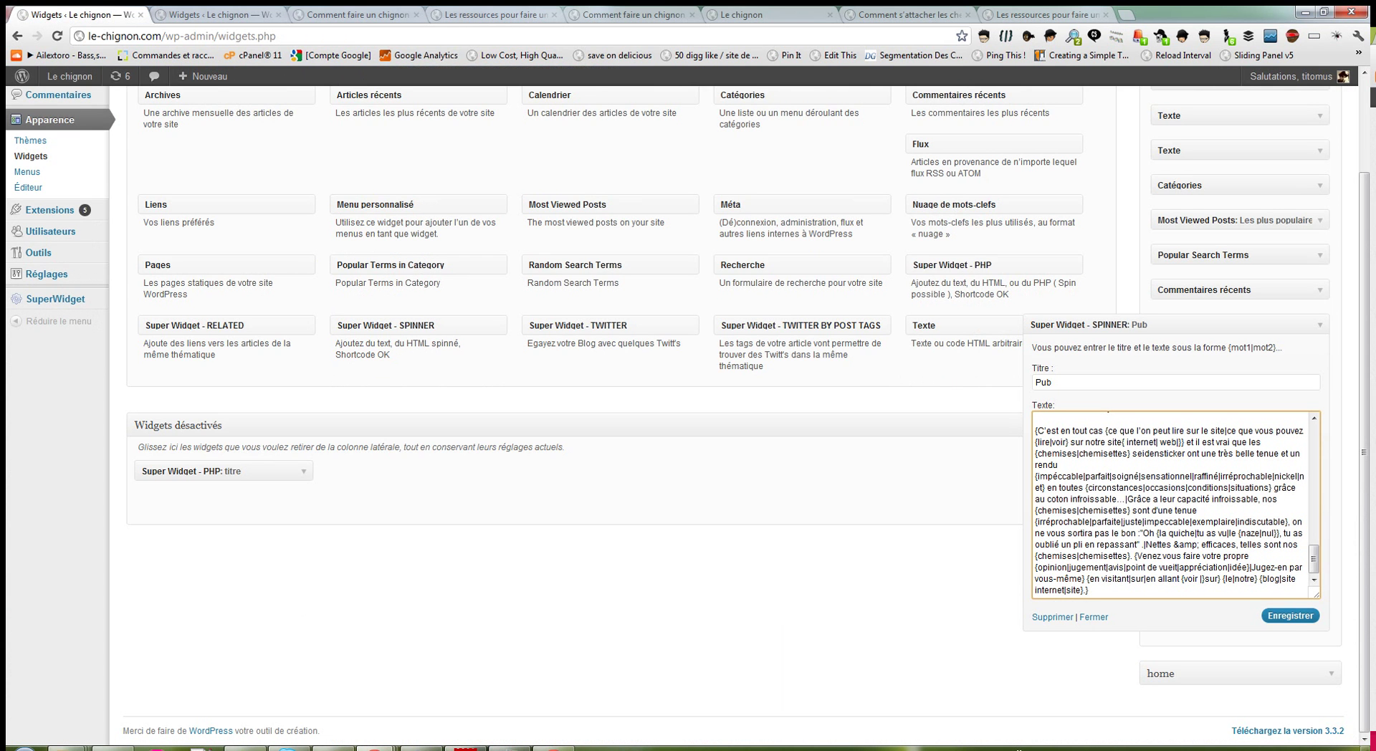